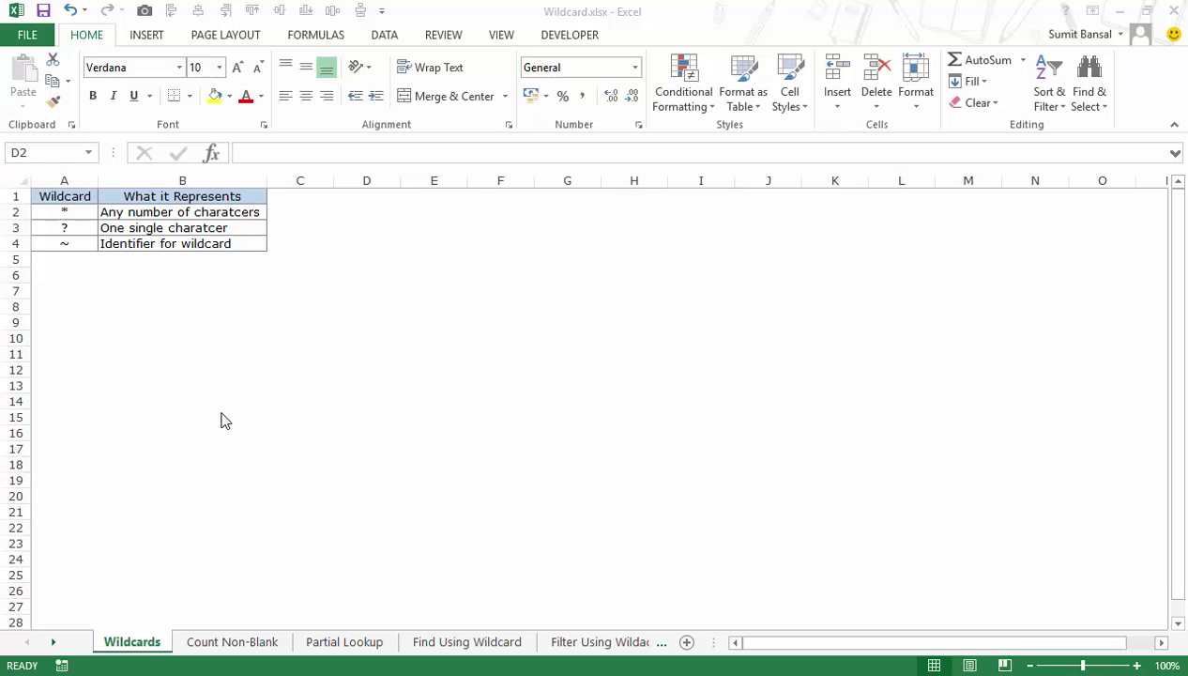
# Review the wildcard table, and highlight the text entries A1:A10 on the Count Non-Blank sheet
pyautogui.scroll(4, 224, 420)
pyautogui.scroll(3, 223, 420)
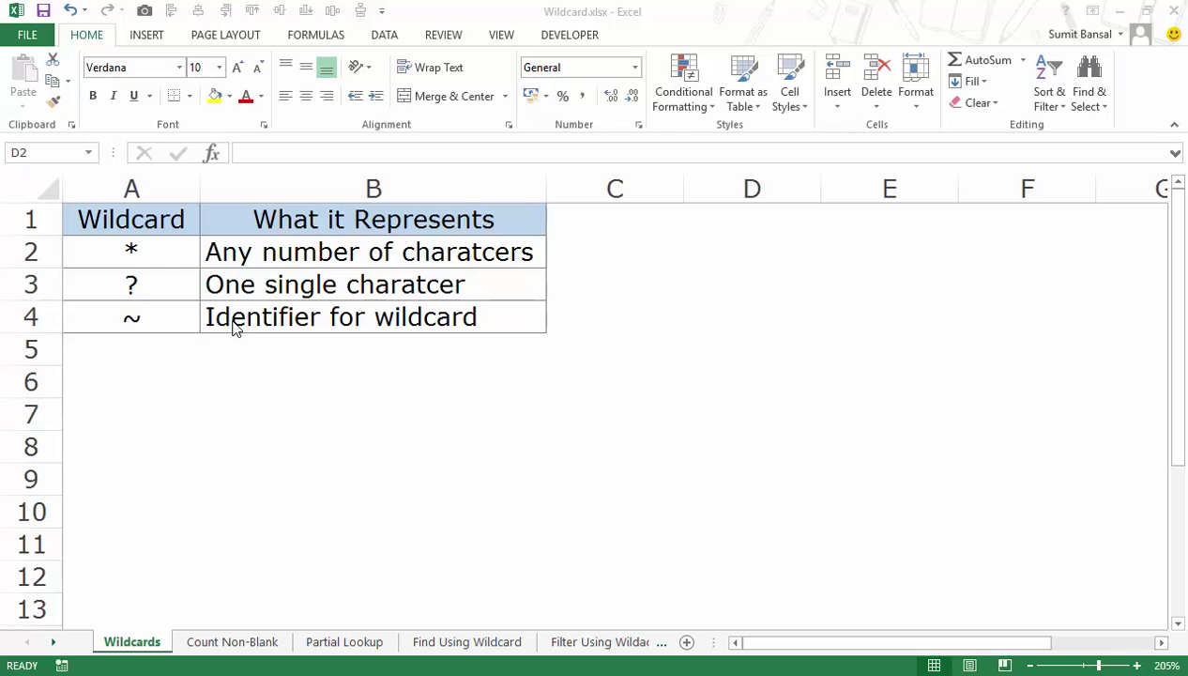
pyautogui.click(232, 644)
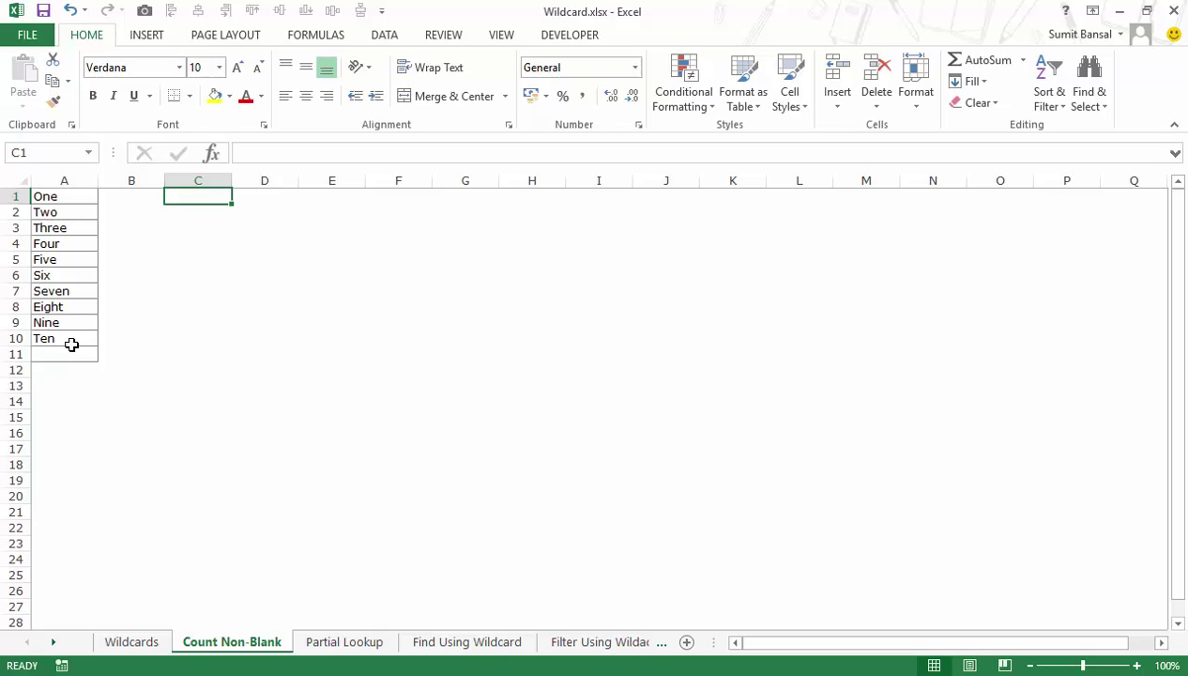
pyautogui.moveTo(55, 195); pyautogui.dragTo(67, 338)
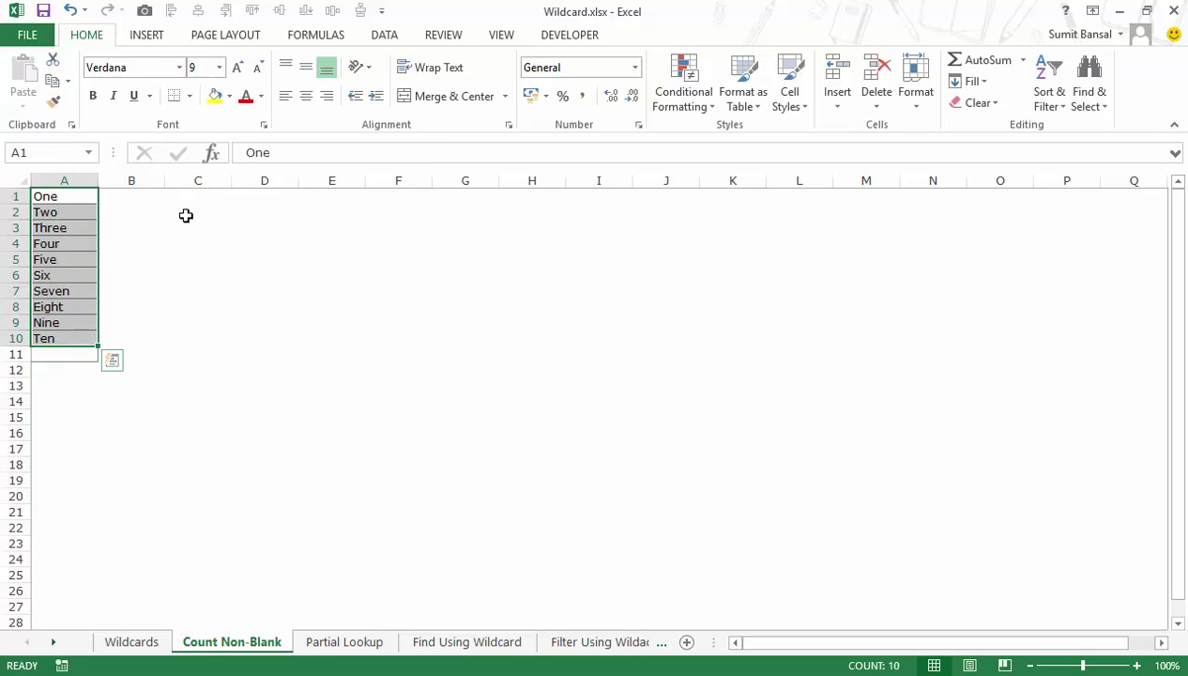
# Enter a COUNTA formula for the range A1:A11 in cell C3
pyautogui.click(186, 225)
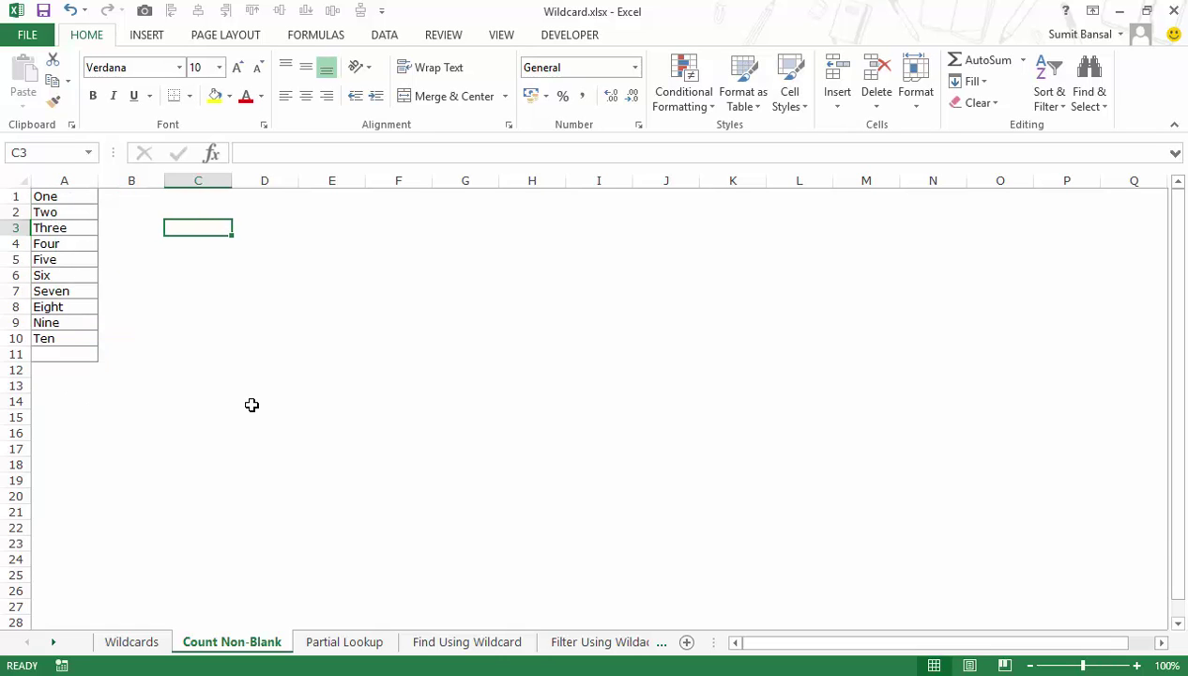
pyautogui.write('=c')
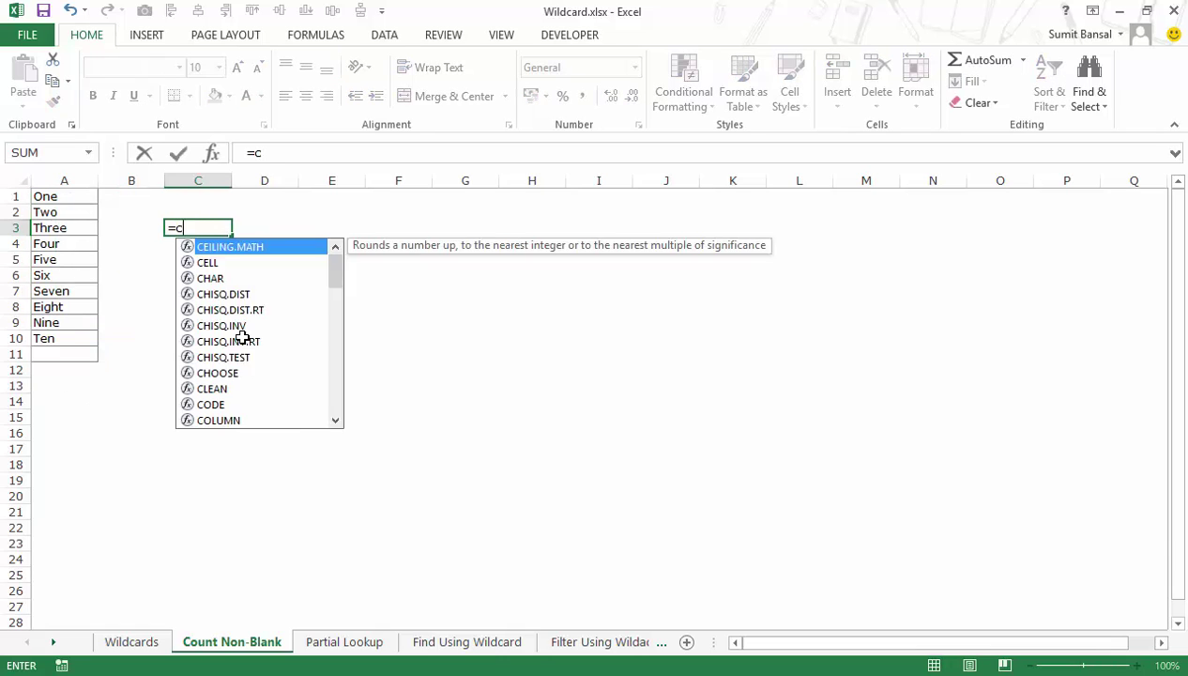
pyautogui.write('oun')
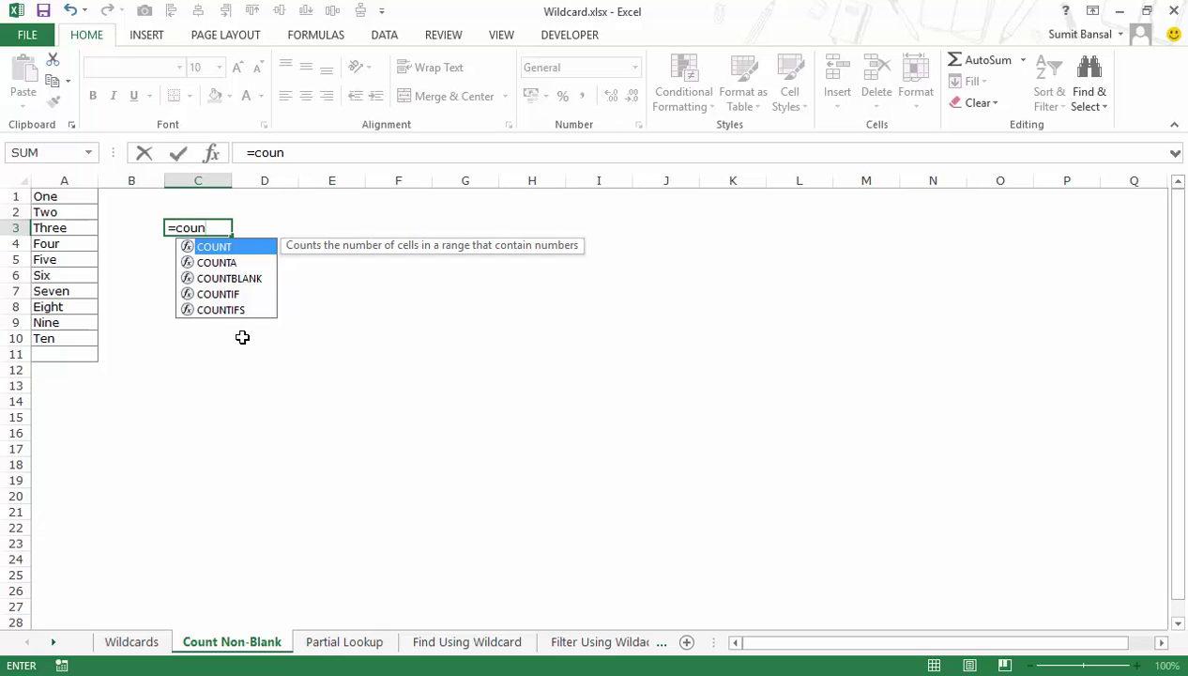
pyautogui.press('Down')
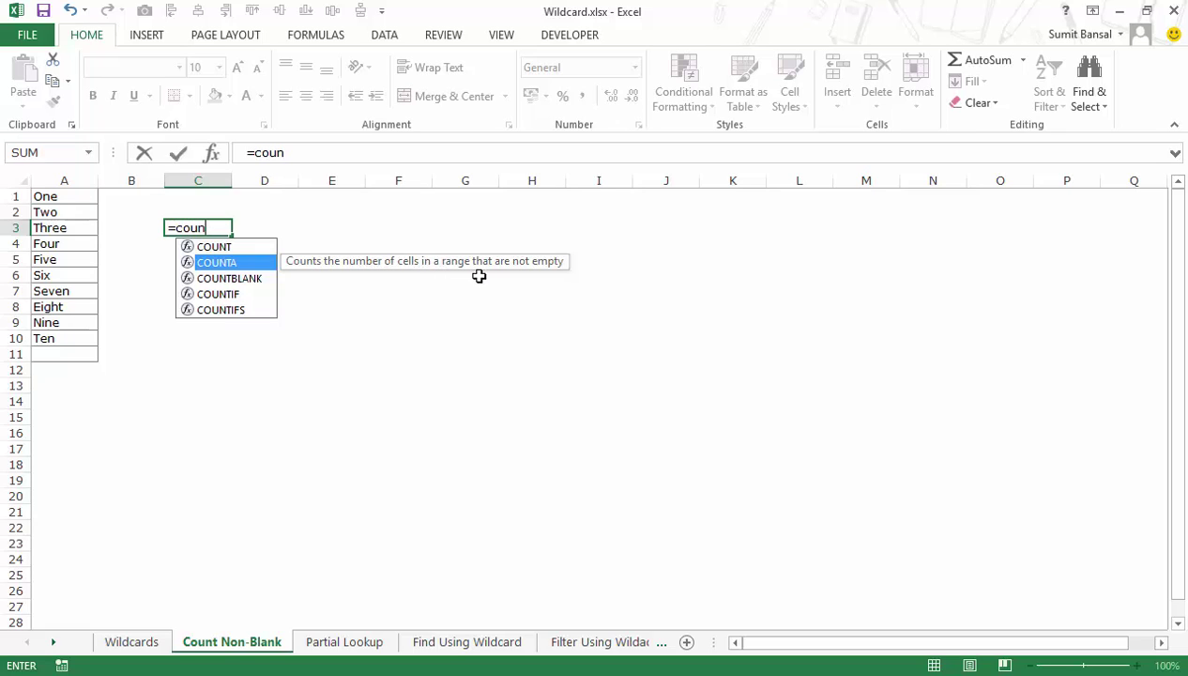
pyautogui.press('Tab')
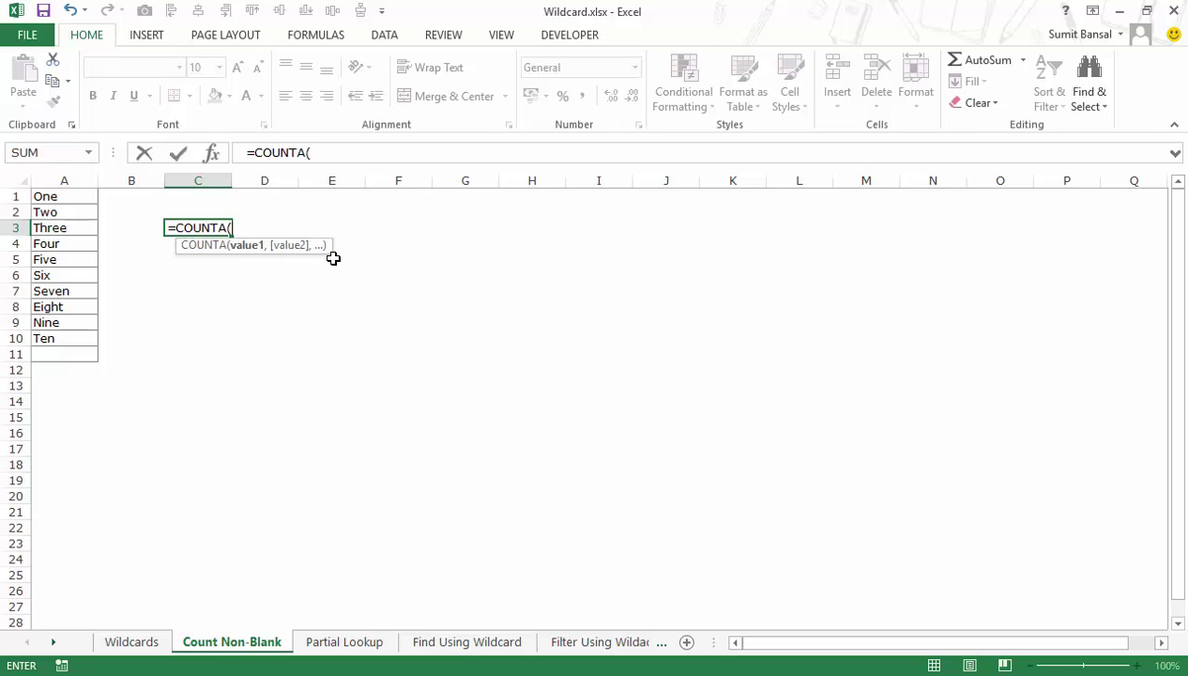
pyautogui.moveTo(49, 195); pyautogui.dragTo(61, 352)
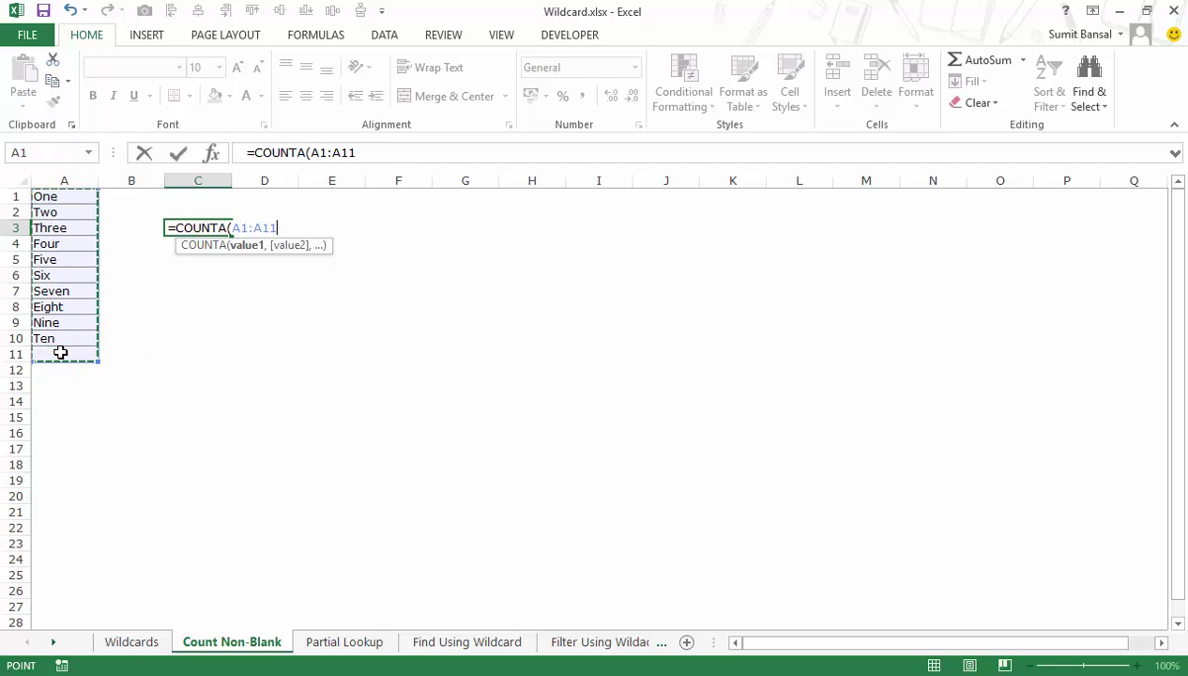
pyautogui.press('Return')
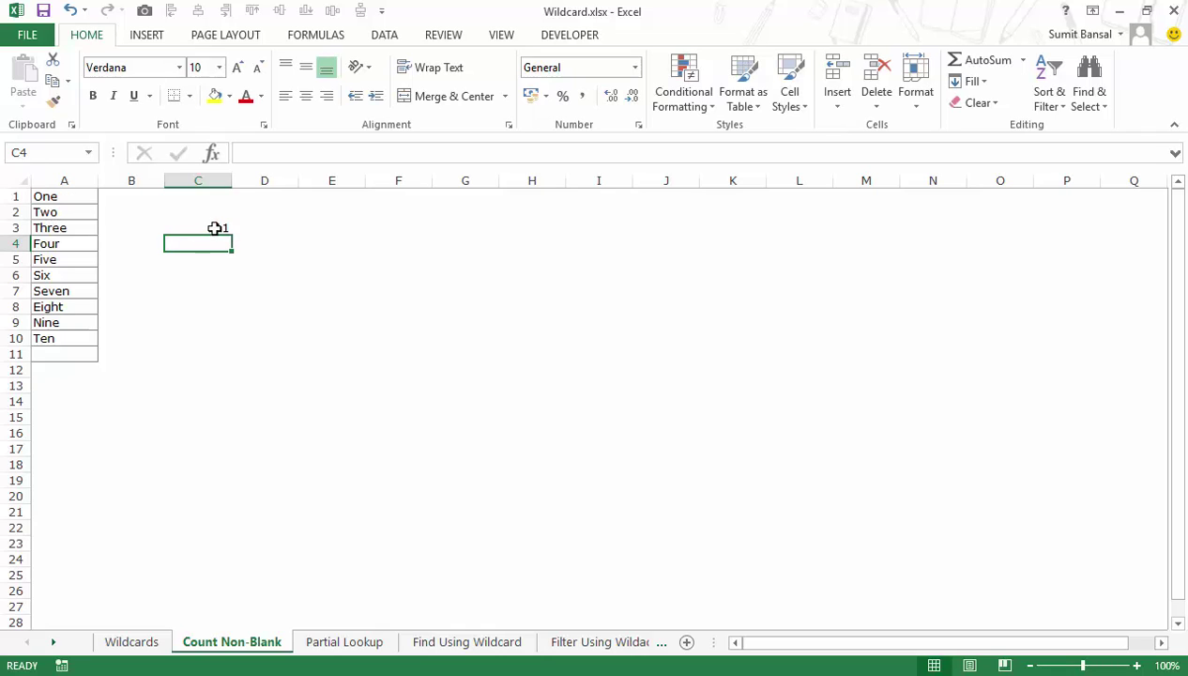
# Inspect the formula behind the seemingly blank cell A11
pyautogui.click(73, 353)
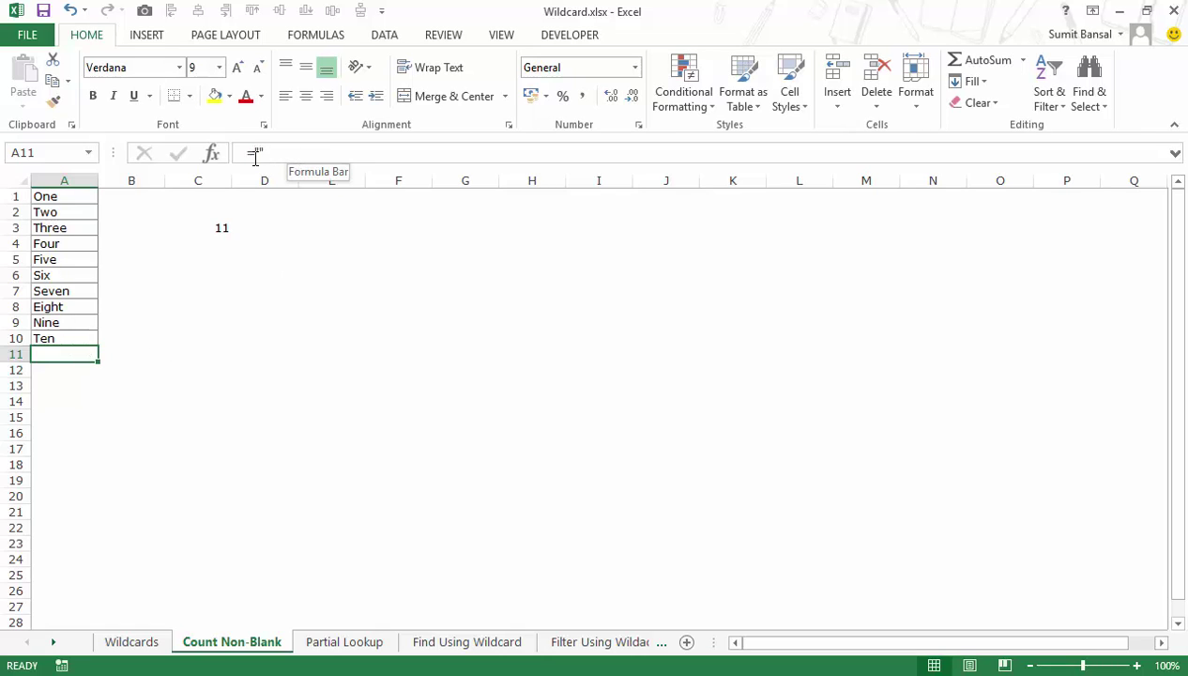
pyautogui.press('F2')
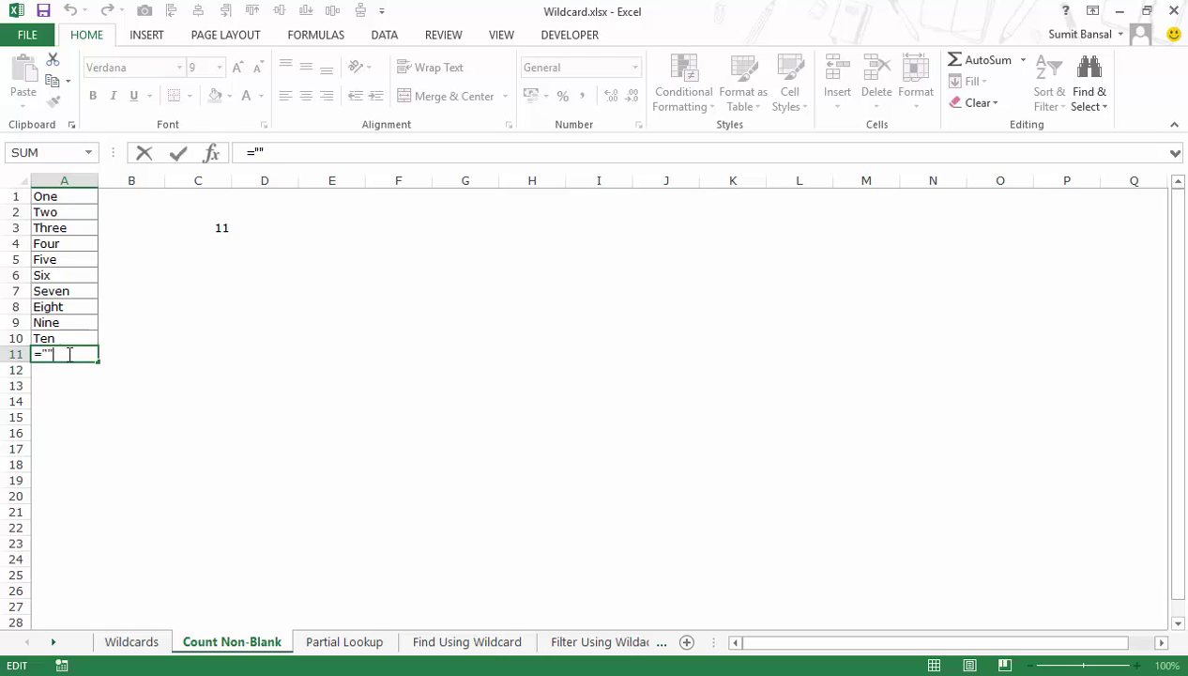
pyautogui.hotkey('ctrl', 'Return')
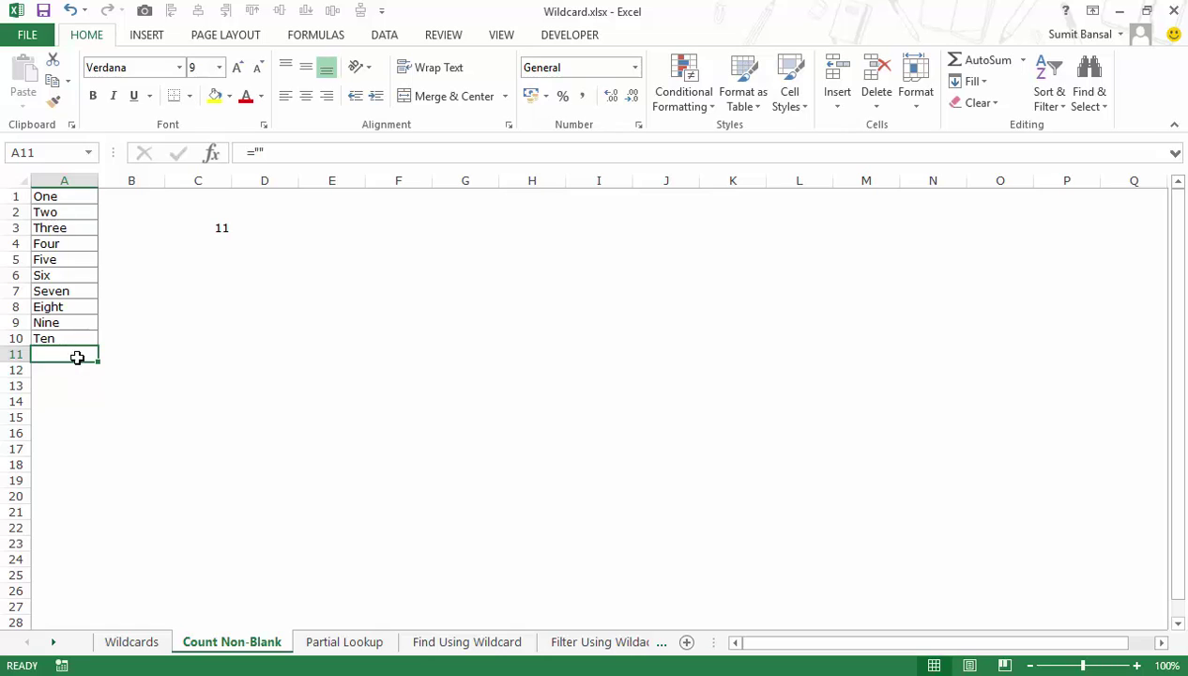
# Replace the formula in C3 with =COUNTIF($A$1:$A$11,"?*") to count only cells containing text
pyautogui.click(222, 231)
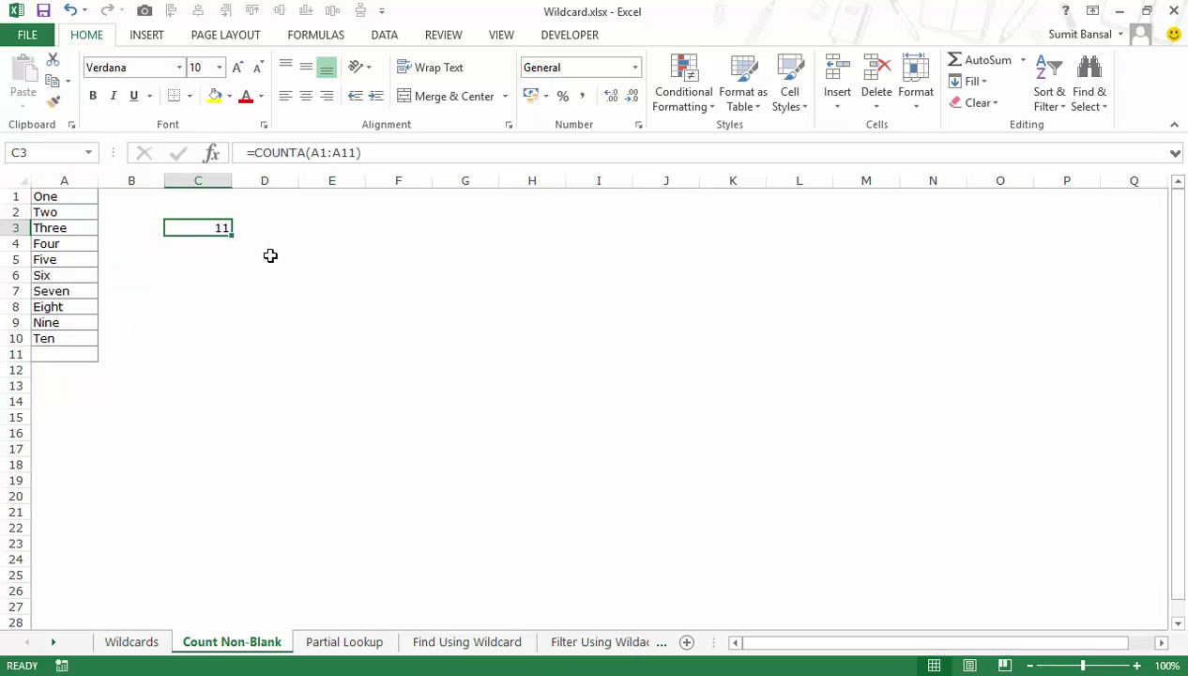
pyautogui.press('F2')
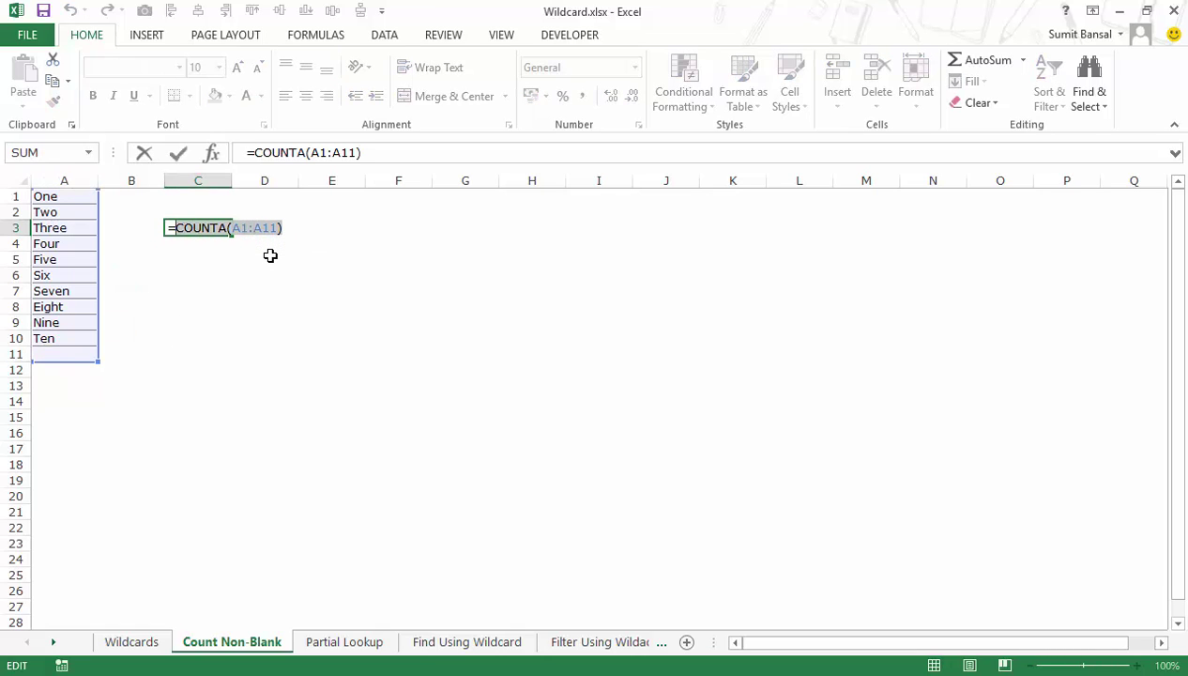
pyautogui.write('=Countif')
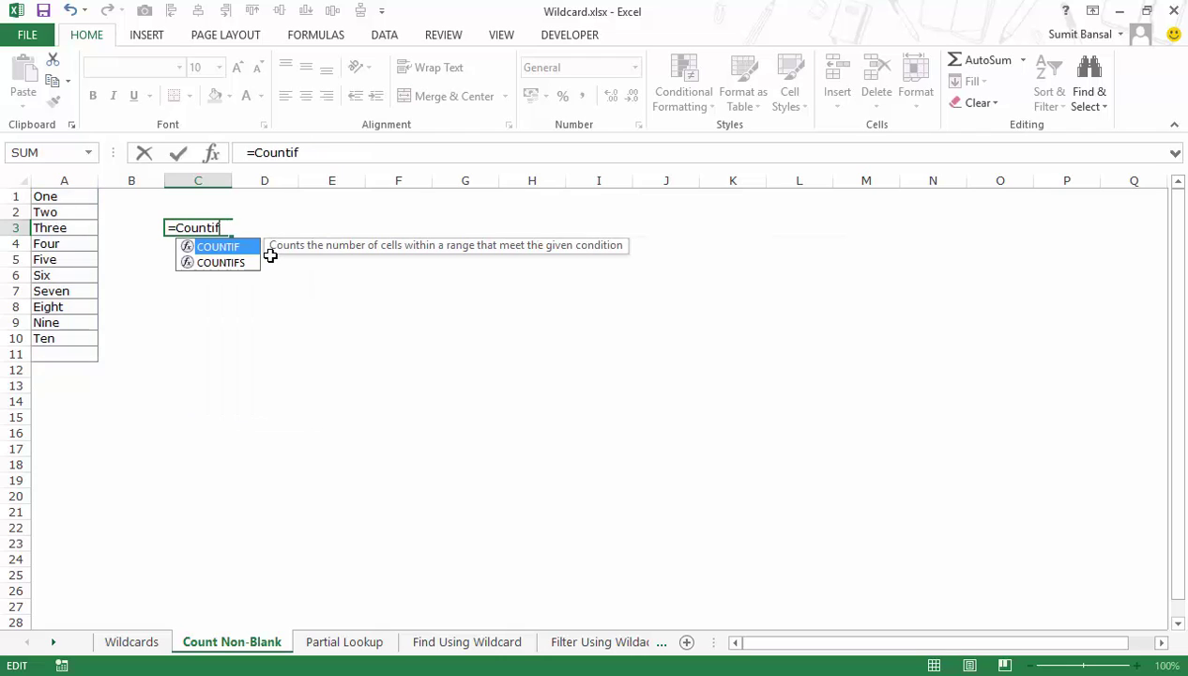
pyautogui.press('Tab')
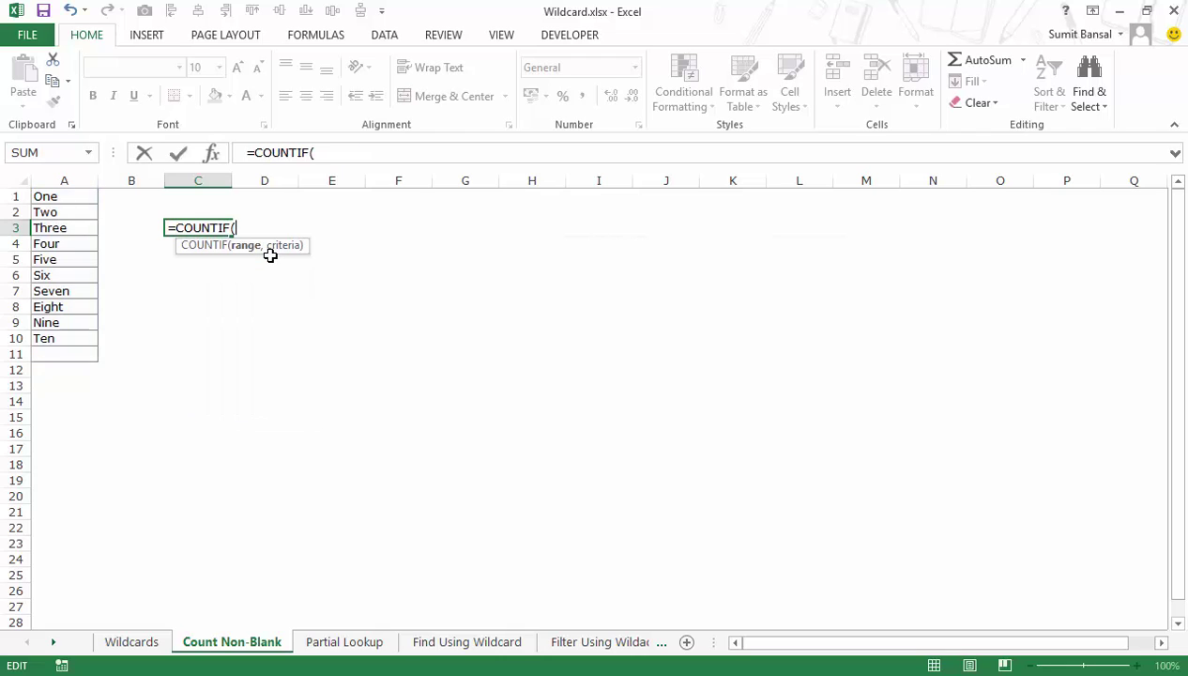
pyautogui.moveTo(43, 197); pyautogui.dragTo(46, 355)
pyautogui.press('F4')
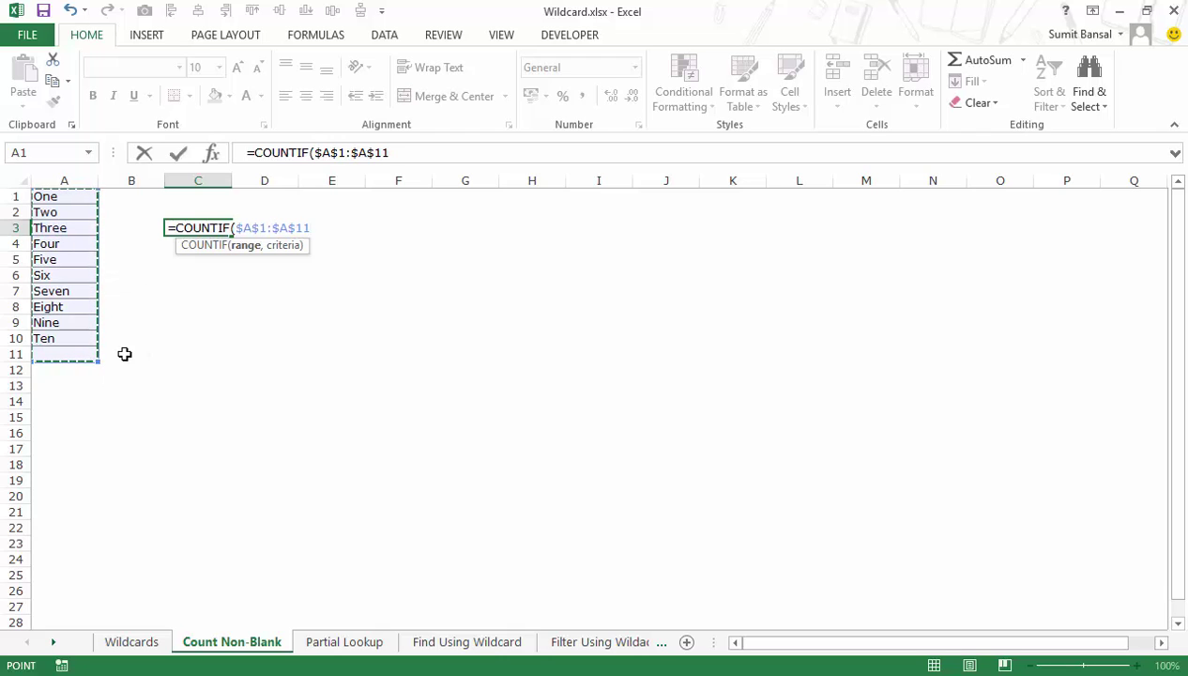
pyautogui.write(',')
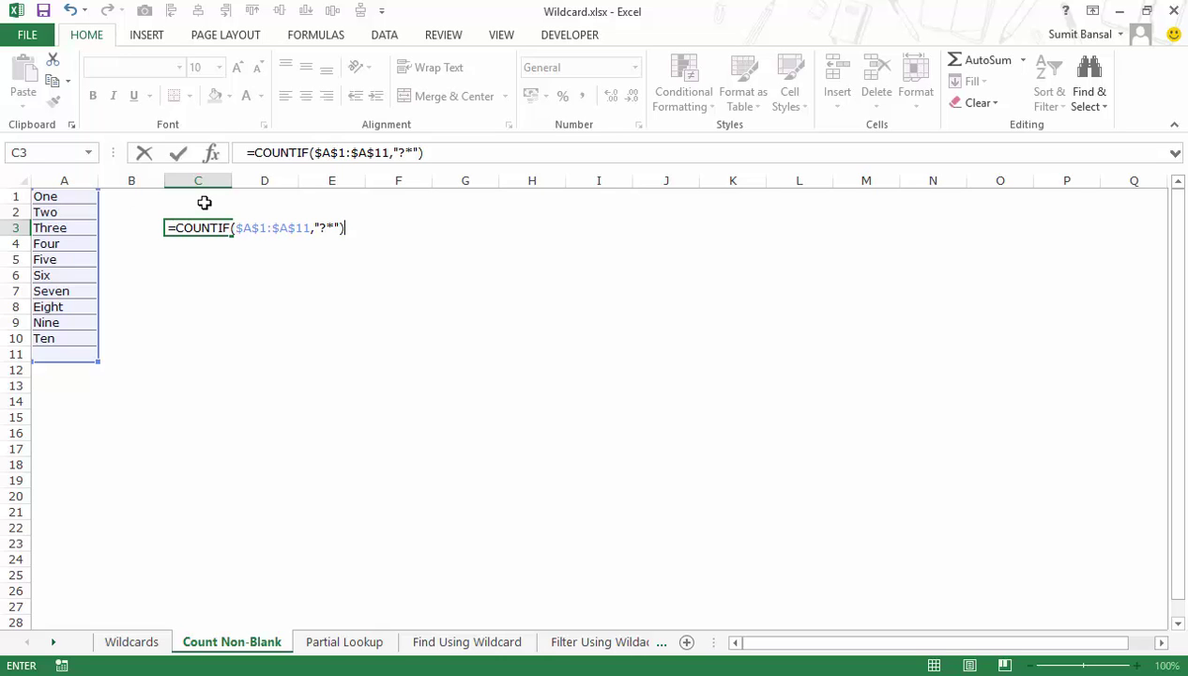
pyautogui.press('Return')
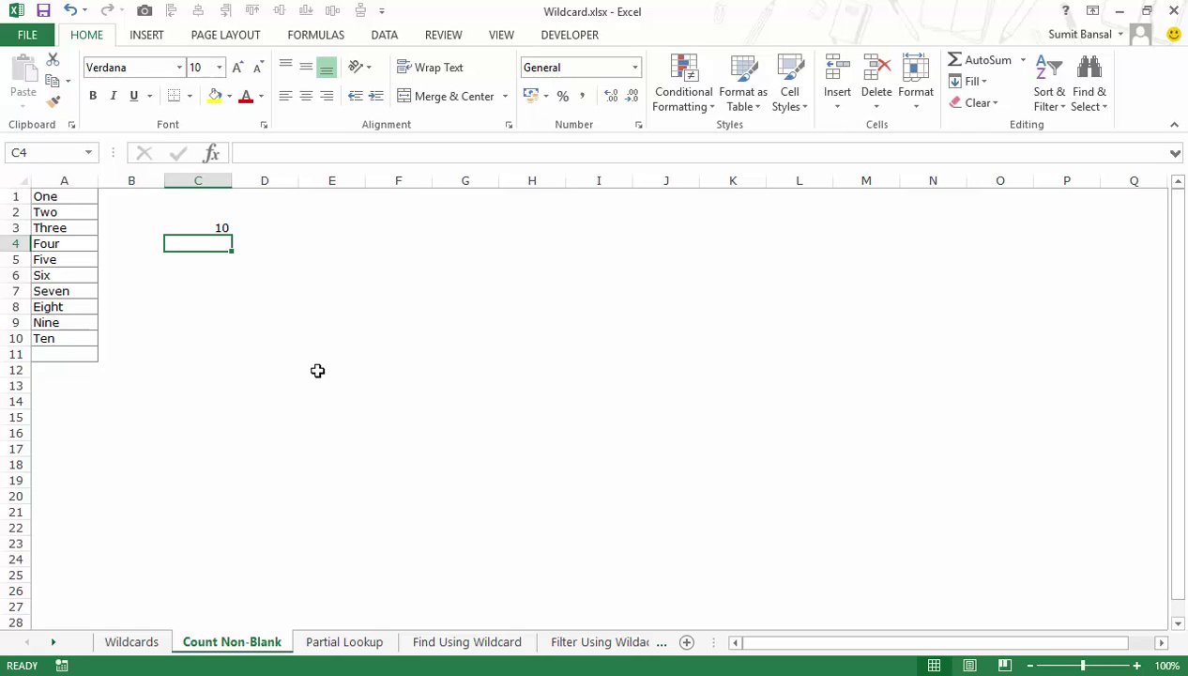
# Replace the entries in A1, A2 and A3 with the numbers 1, 2 and 3
pyautogui.click(217, 225)
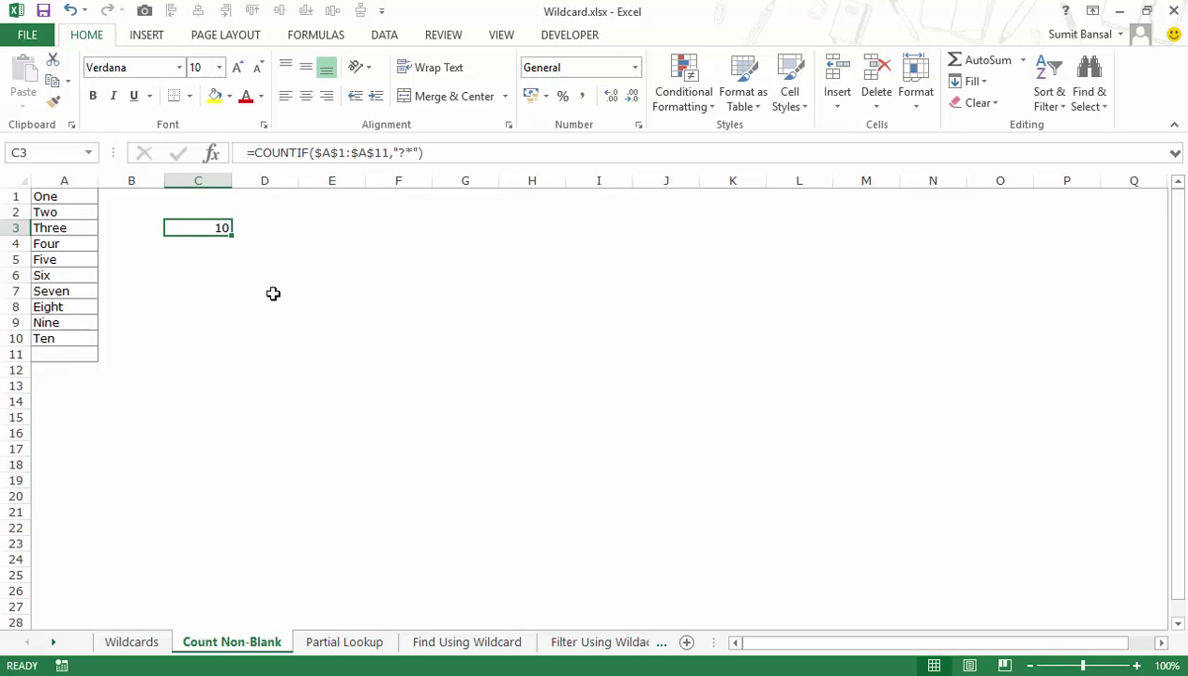
pyautogui.click(87, 198)
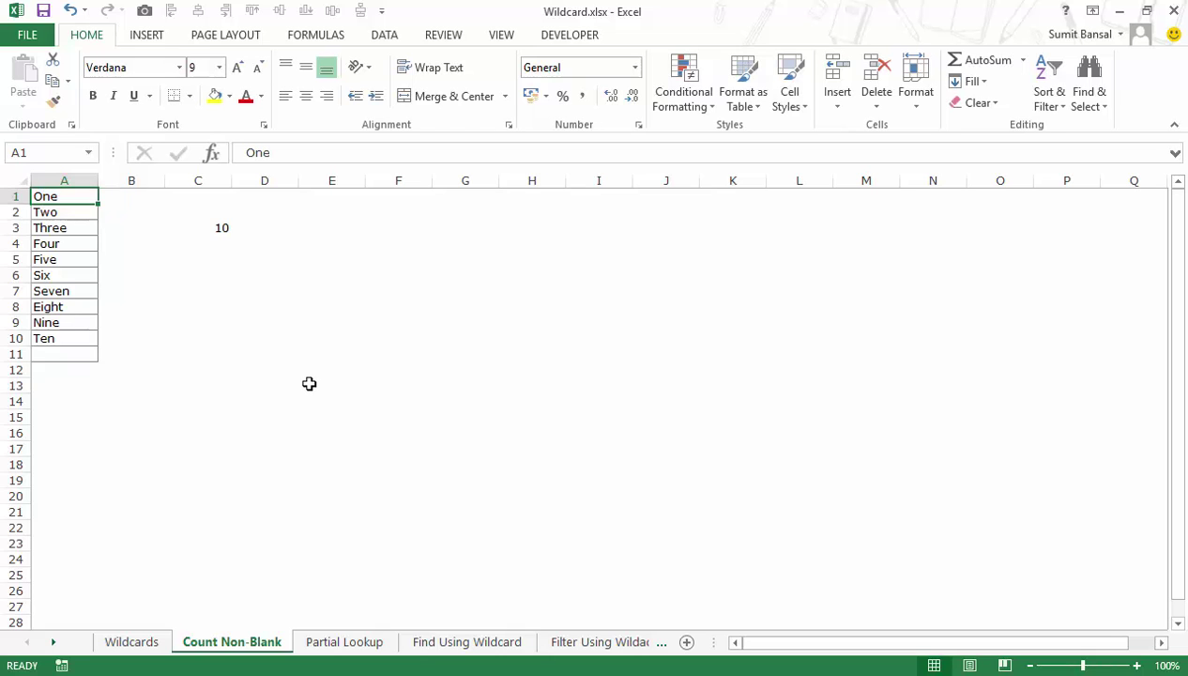
pyautogui.write('1')
pyautogui.press('Return')
pyautogui.write('2')
pyautogui.press('Return')
pyautogui.write('3')
pyautogui.press('Return')
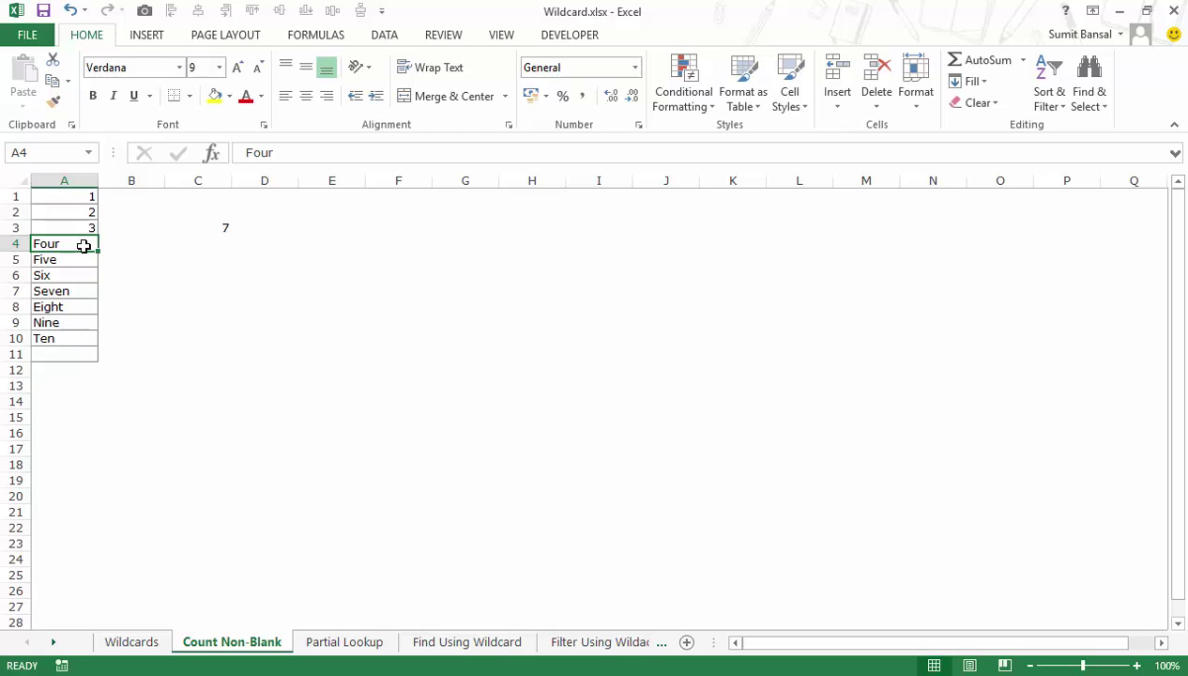
# Append +COUNT(A1:A11) to the COUNTIF formula in C3 so numeric cells are counted too
pyautogui.click(210, 230)
pyautogui.press('F2')
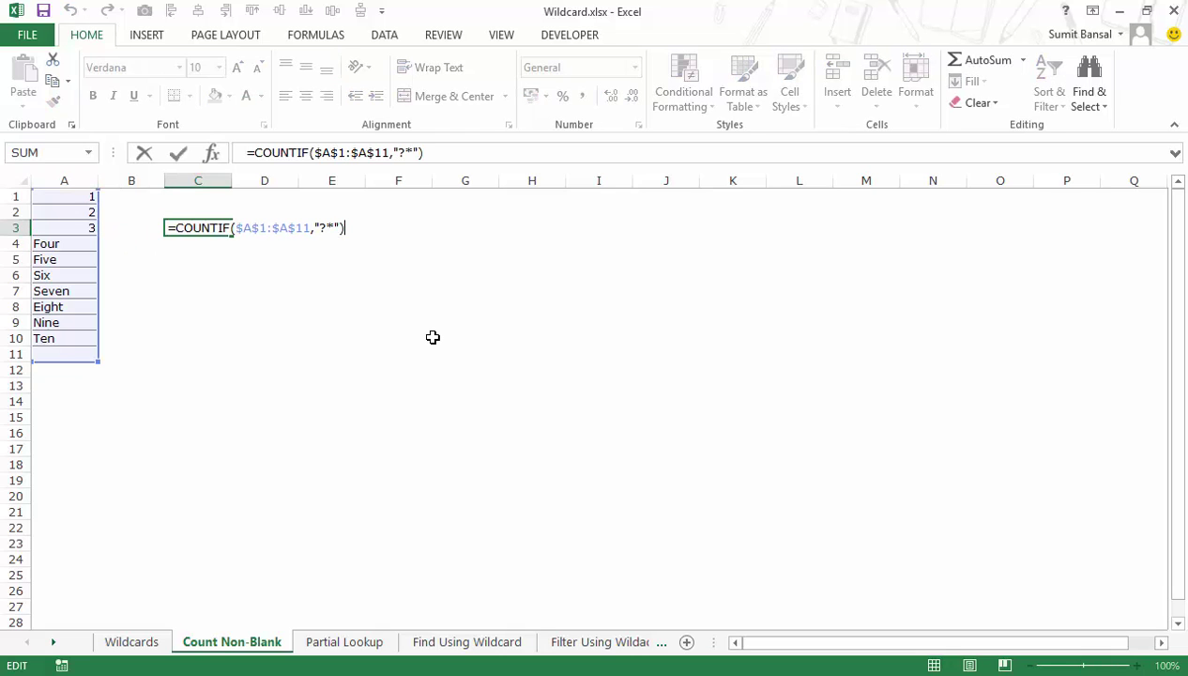
pyautogui.write('+Count')
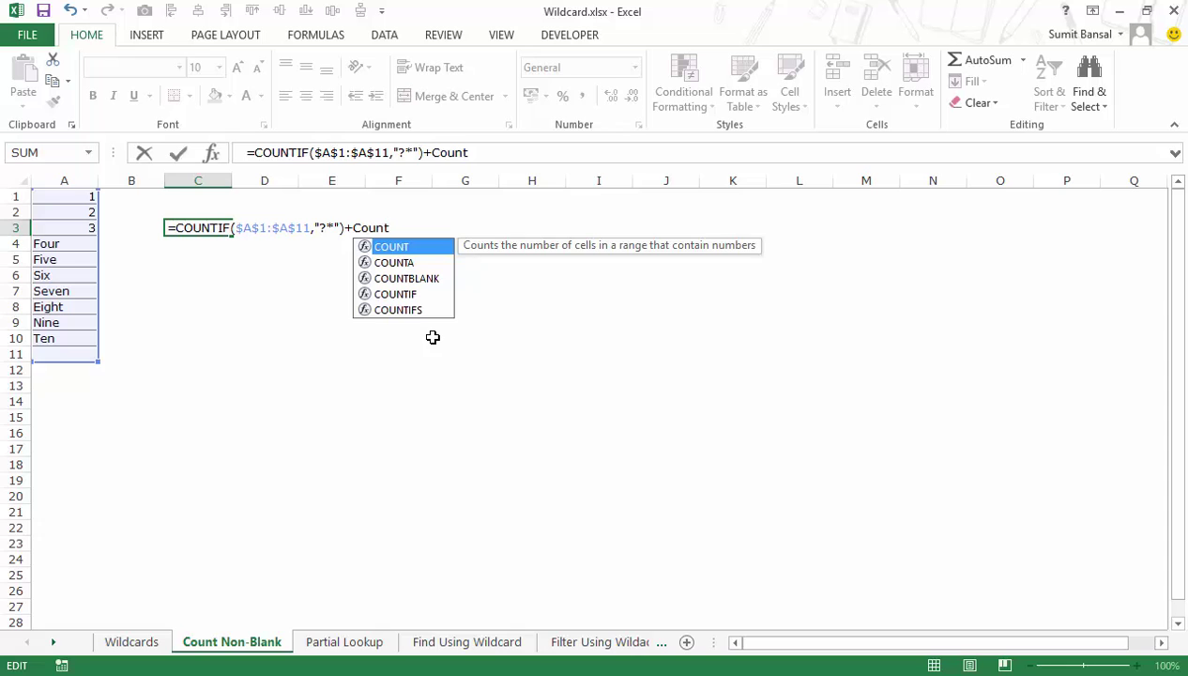
pyautogui.press('Tab')
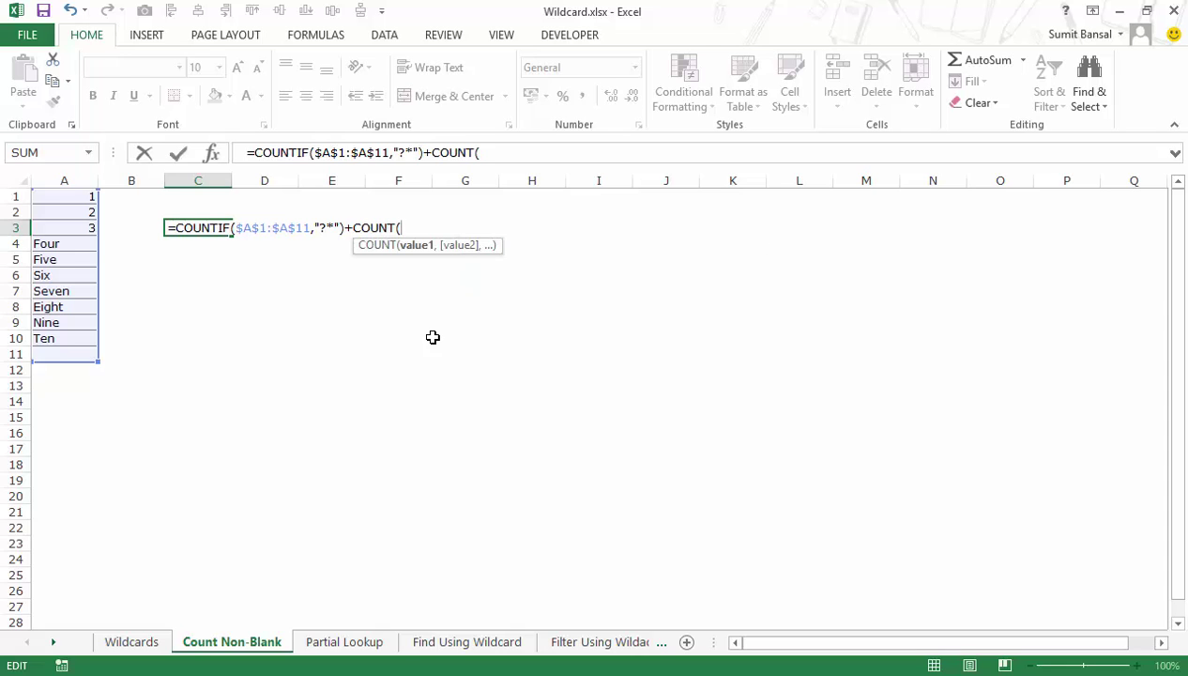
pyautogui.moveTo(74, 195); pyautogui.dragTo(64, 363)
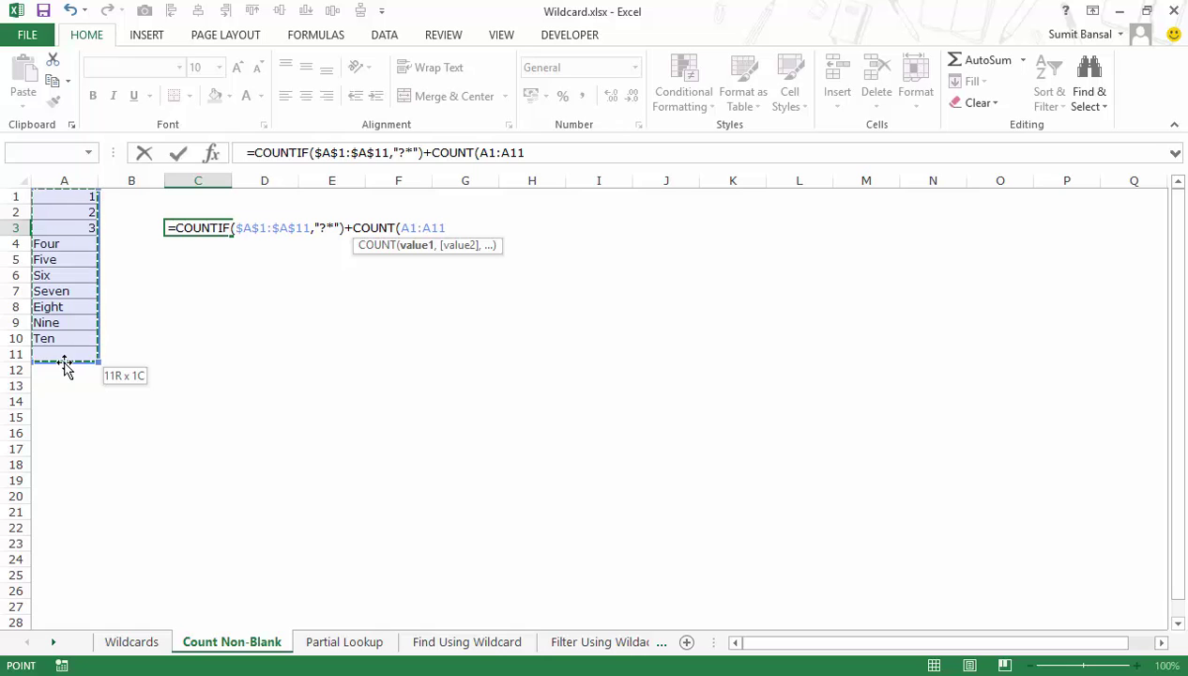
pyautogui.write(')')
pyautogui.press('Return')
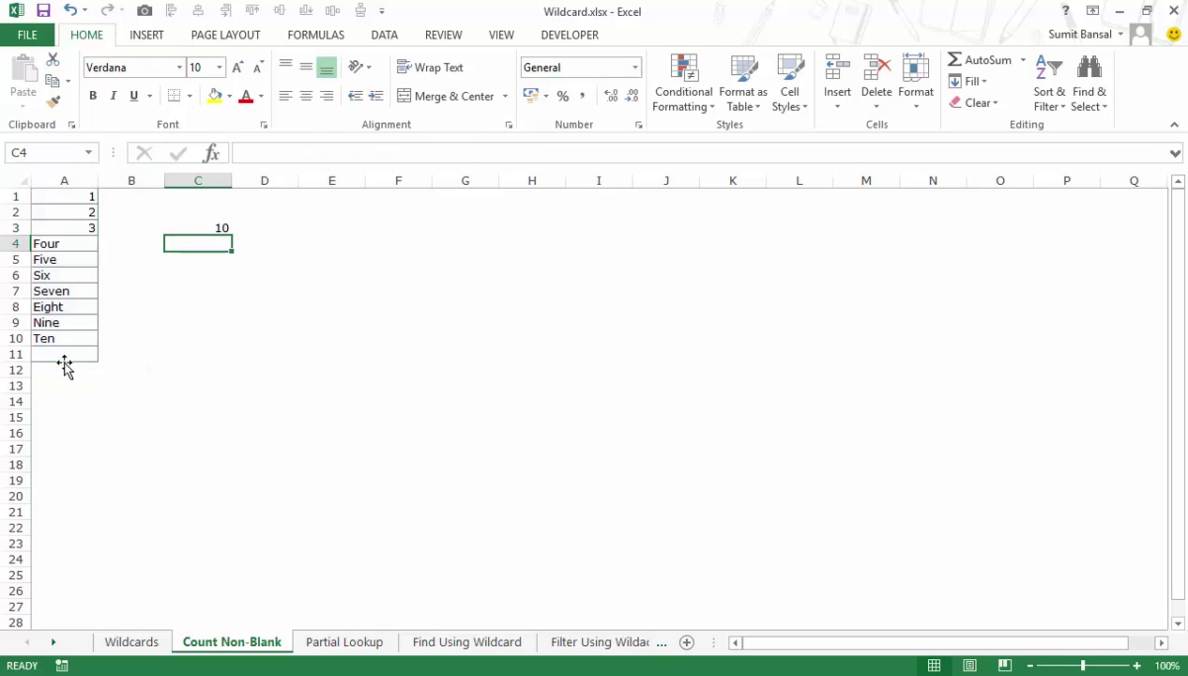
# Examine the COUNT and COUNTIF parts of the formula in C3 without changing it
pyautogui.click(206, 225)
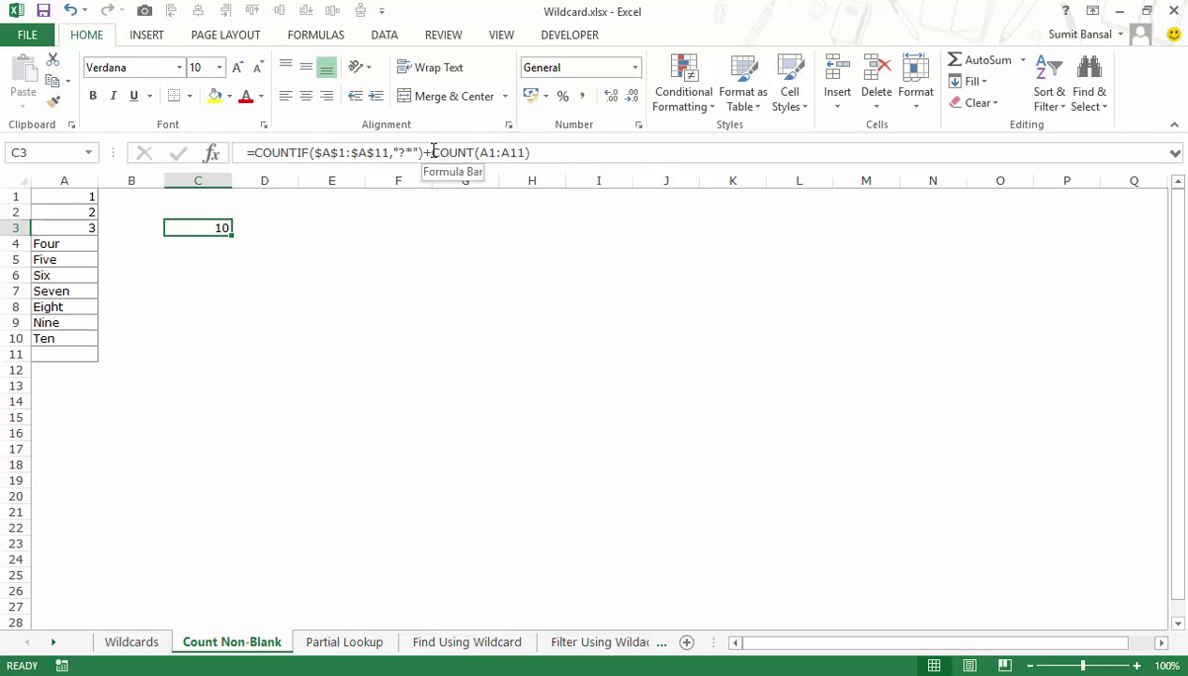
pyautogui.moveTo(431, 152); pyautogui.dragTo(532, 152)
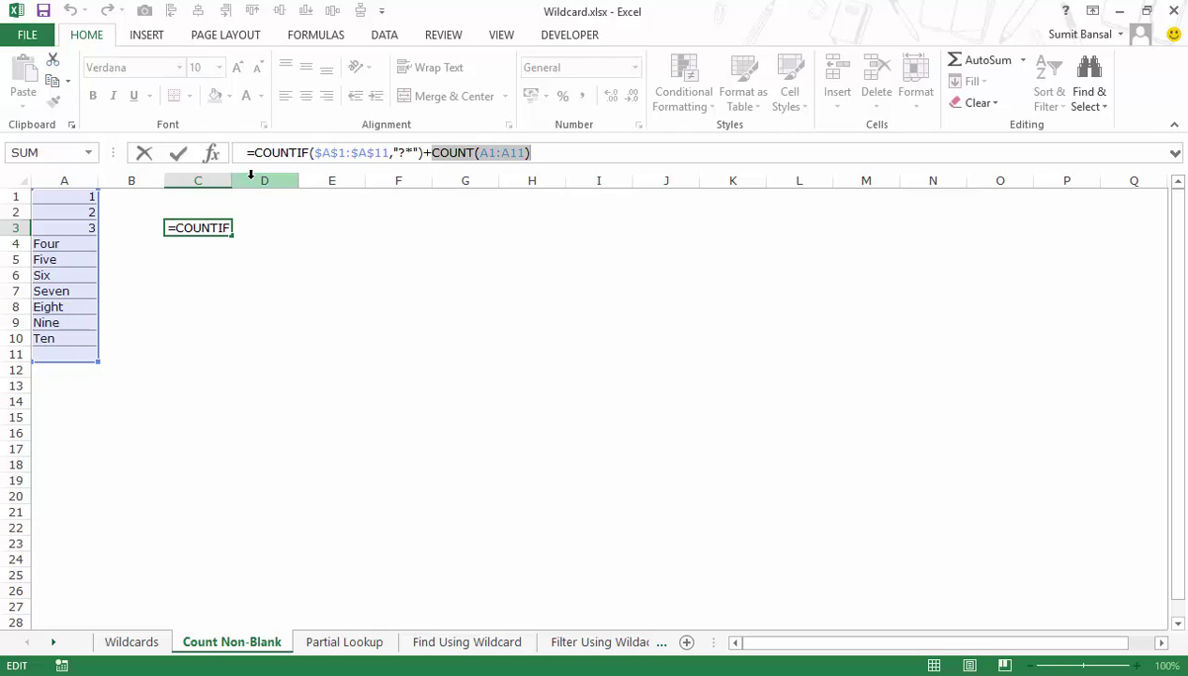
pyautogui.moveTo(254, 152); pyautogui.dragTo(423, 152)
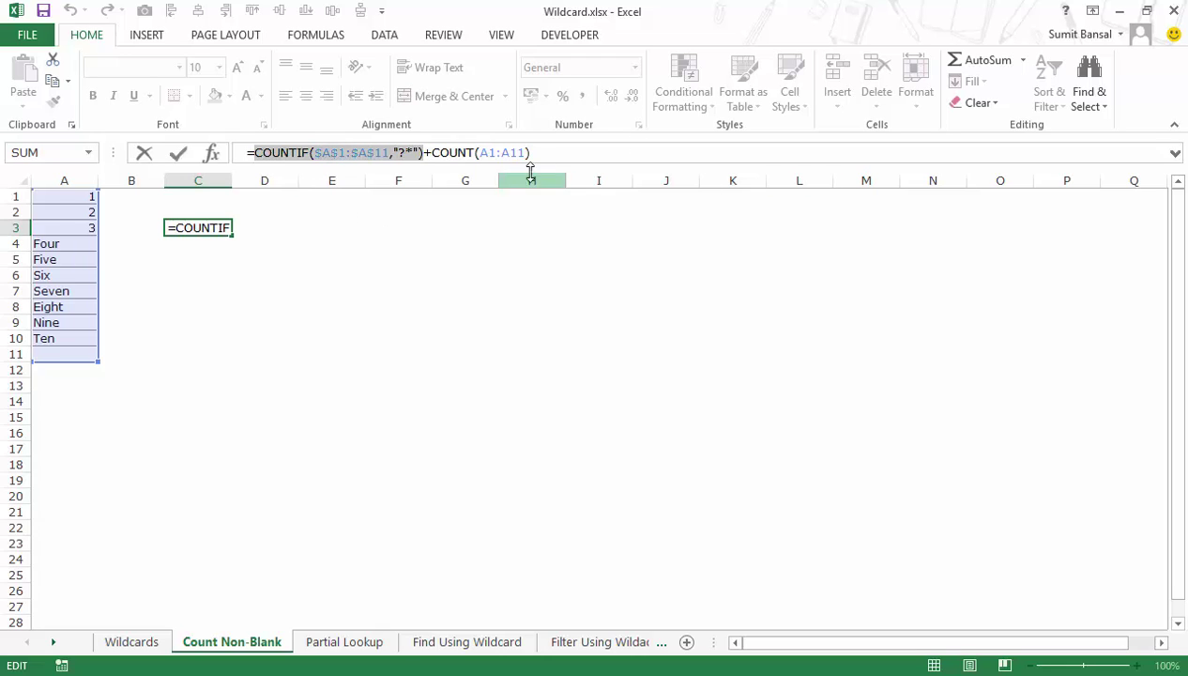
pyautogui.press('Escape')
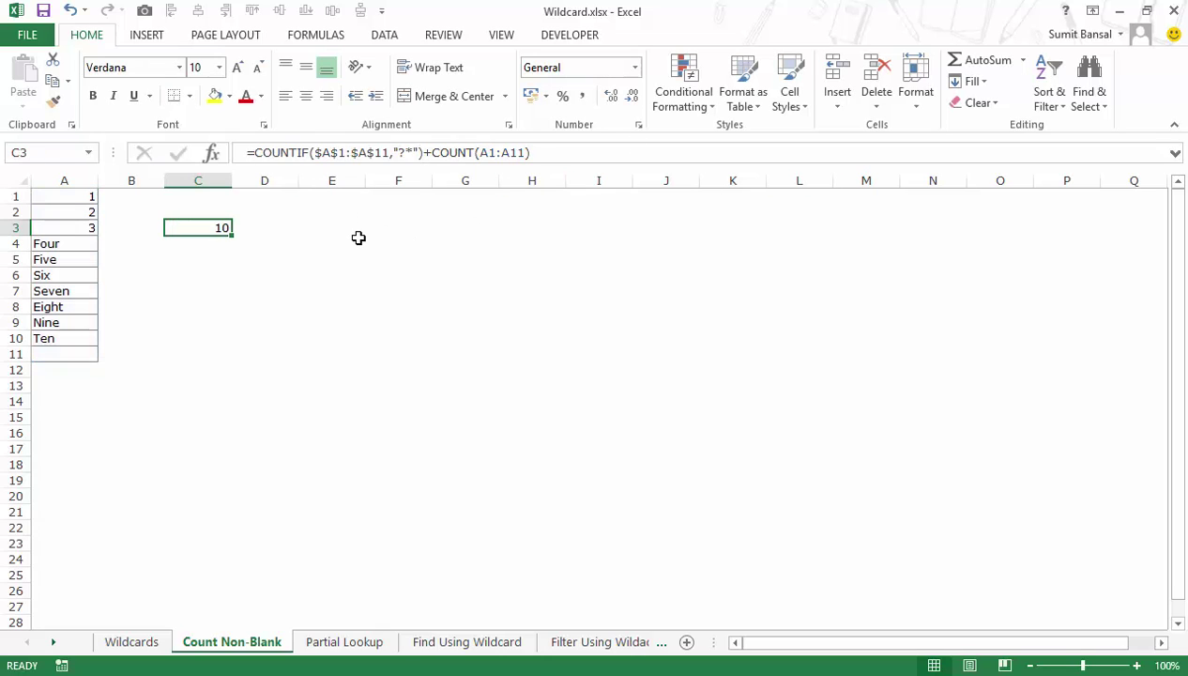
pyautogui.press('Down')
pyautogui.click(202, 227)
# Go to the Partial Lookup sheet and highlight the company names A2:A8, followed by the lookup values C2:C5
pyautogui.click(346, 646)
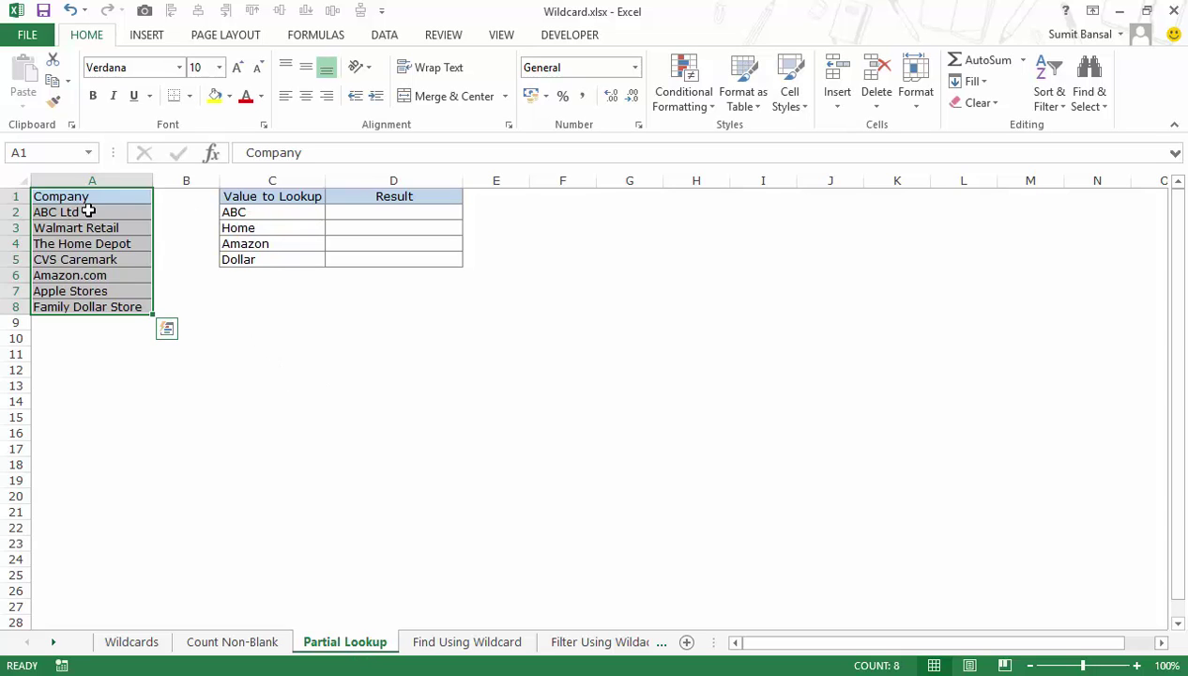
pyautogui.moveTo(88, 212); pyautogui.dragTo(83, 306)
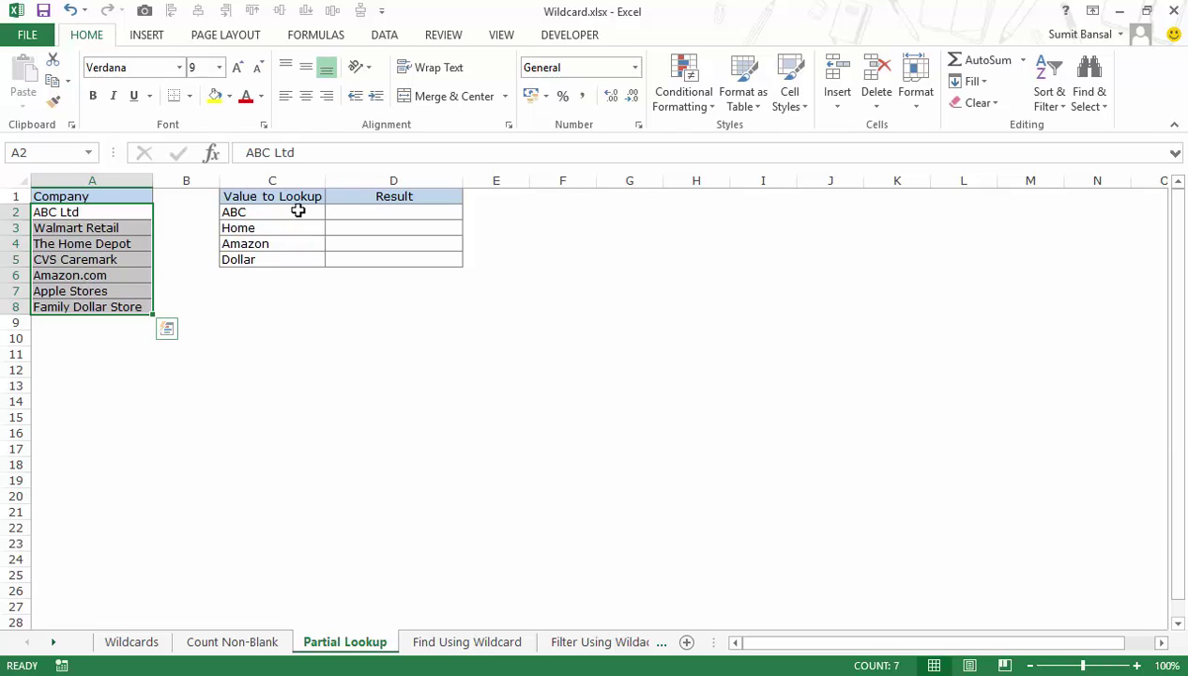
pyautogui.moveTo(292, 209); pyautogui.dragTo(293, 259)
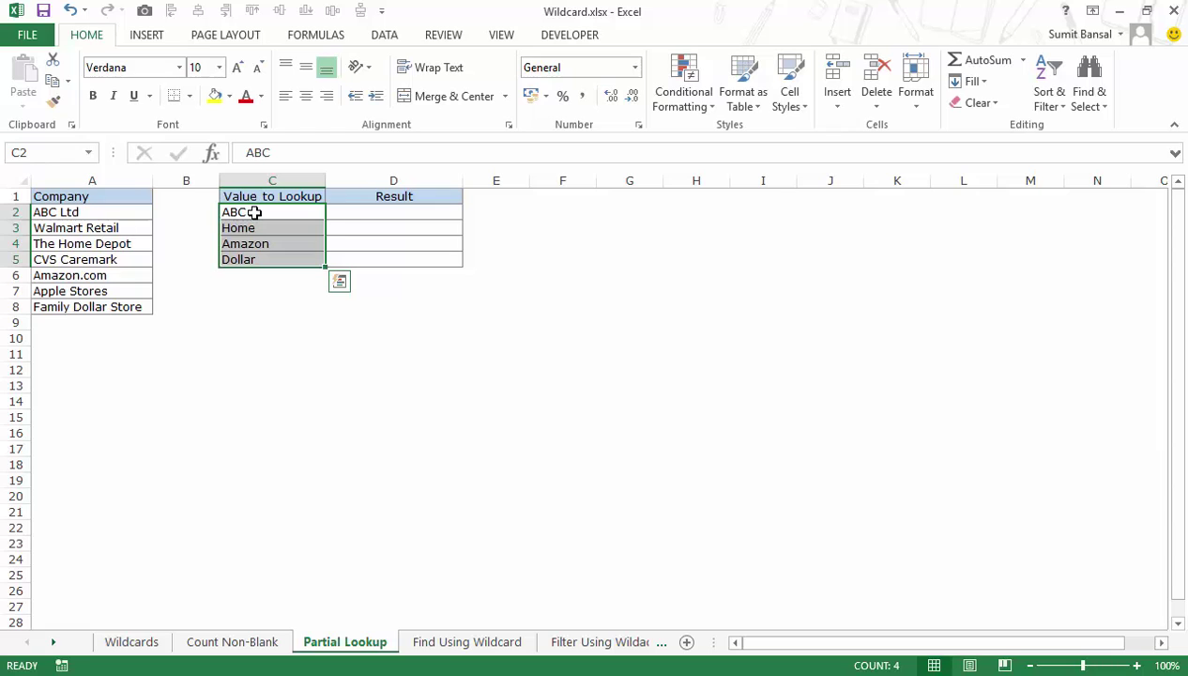
# Start a VLOOKUP formula in D2 with C2&"*" as the lookup value
pyautogui.click(353, 212)
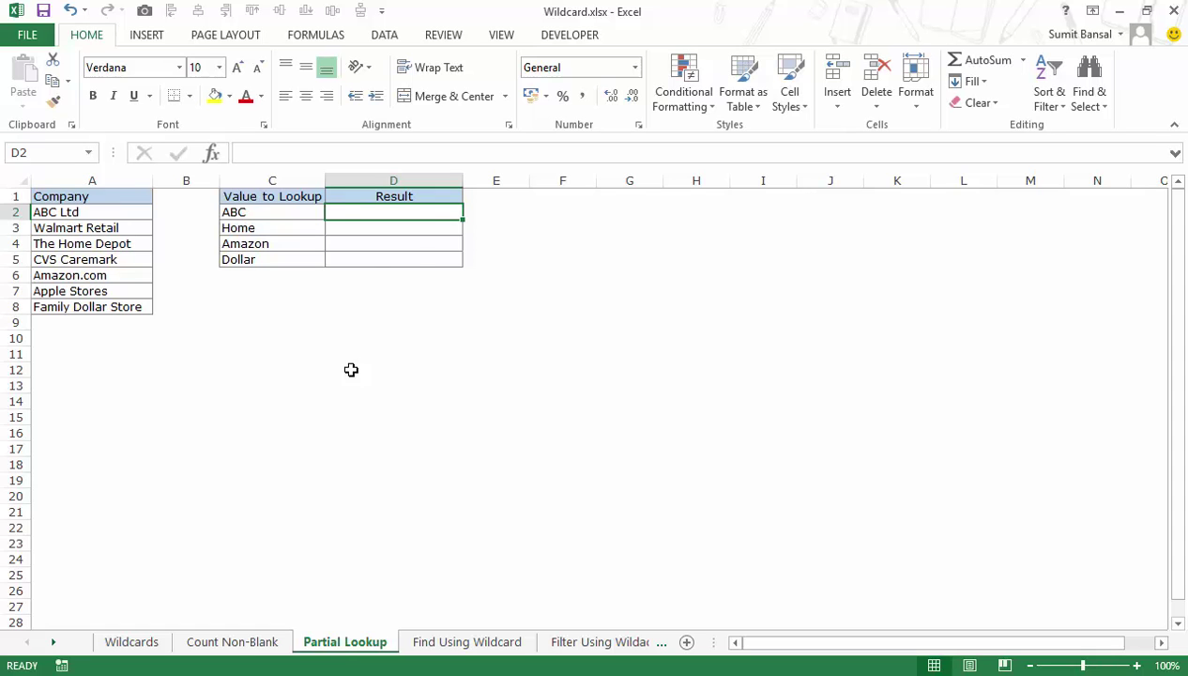
pyautogui.write('=vlookup')
pyautogui.press('Tab')
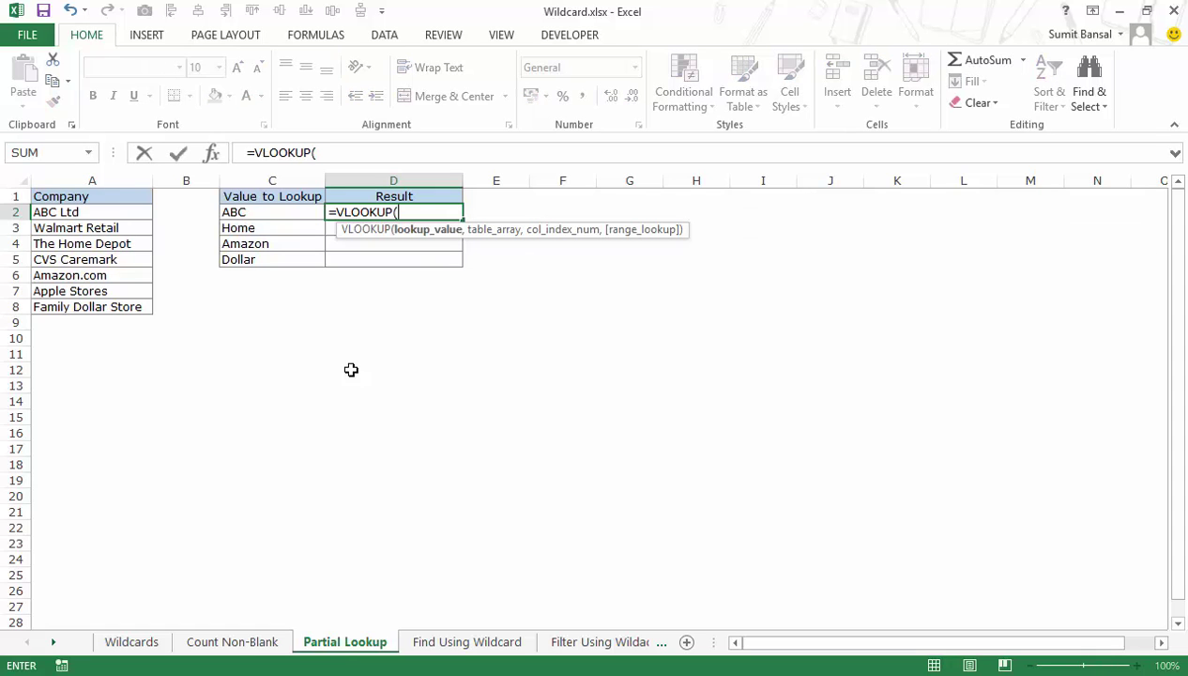
pyautogui.click(263, 211)
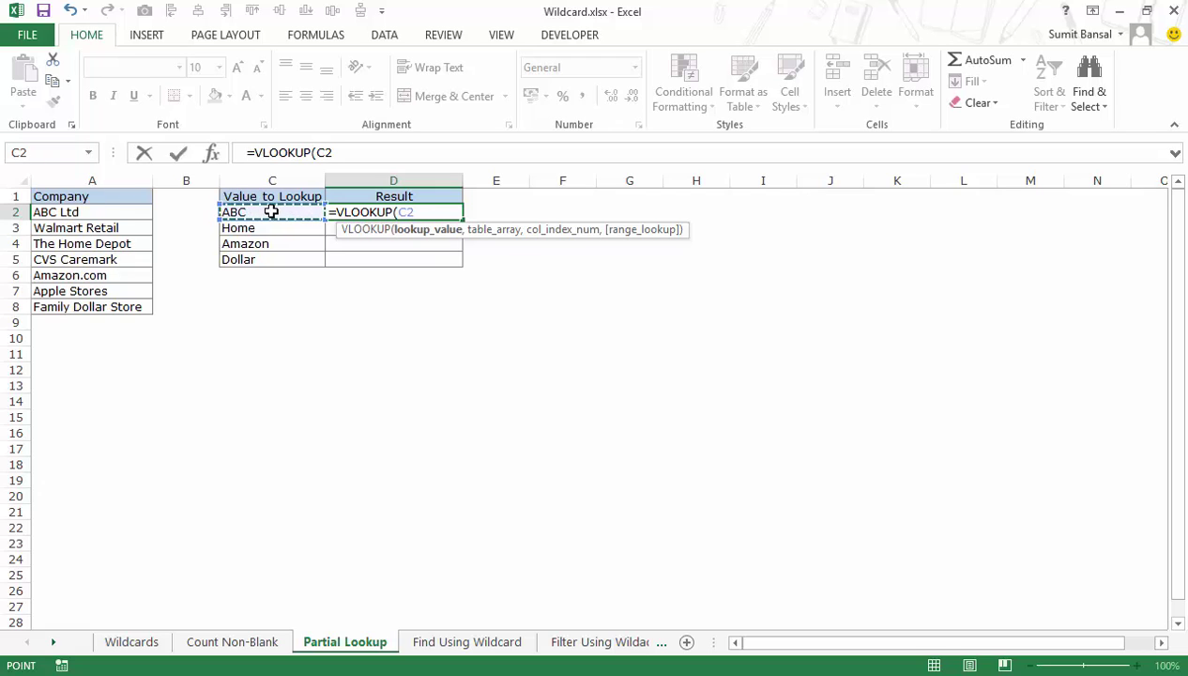
pyautogui.write('&"*')
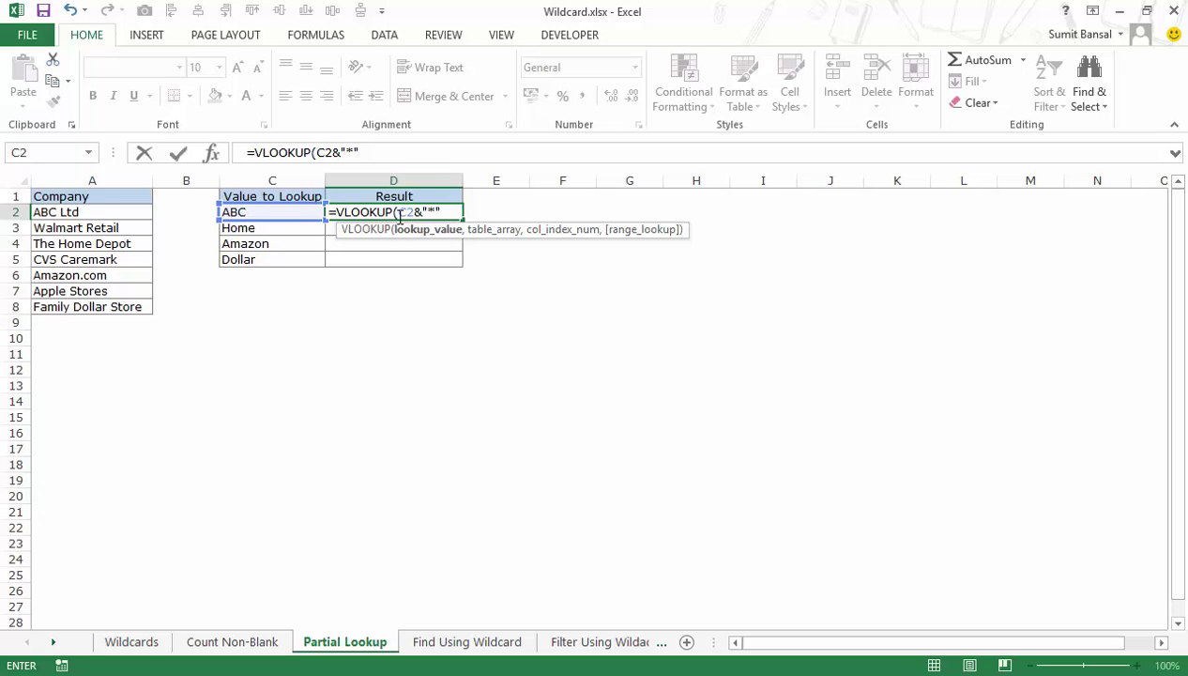
# Evaluate the C2&"*" argument inside the D2 formula, then restore the cell reference
pyautogui.moveTo(398, 211); pyautogui.dragTo(486, 215)
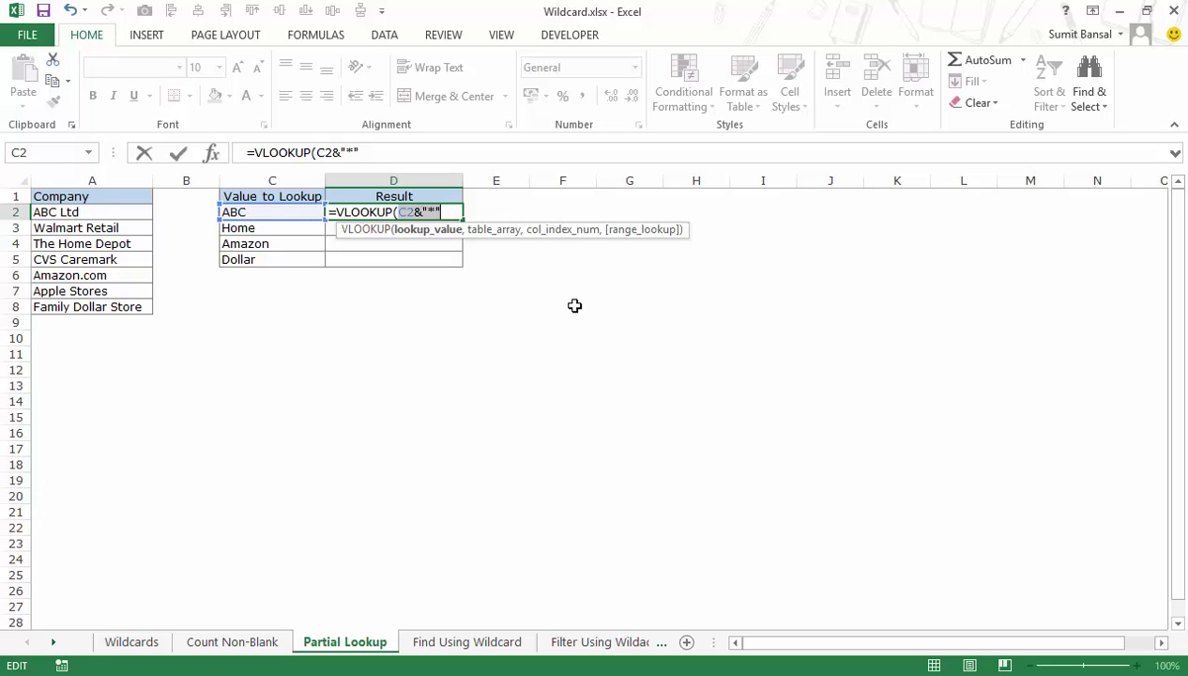
pyautogui.press('F9')
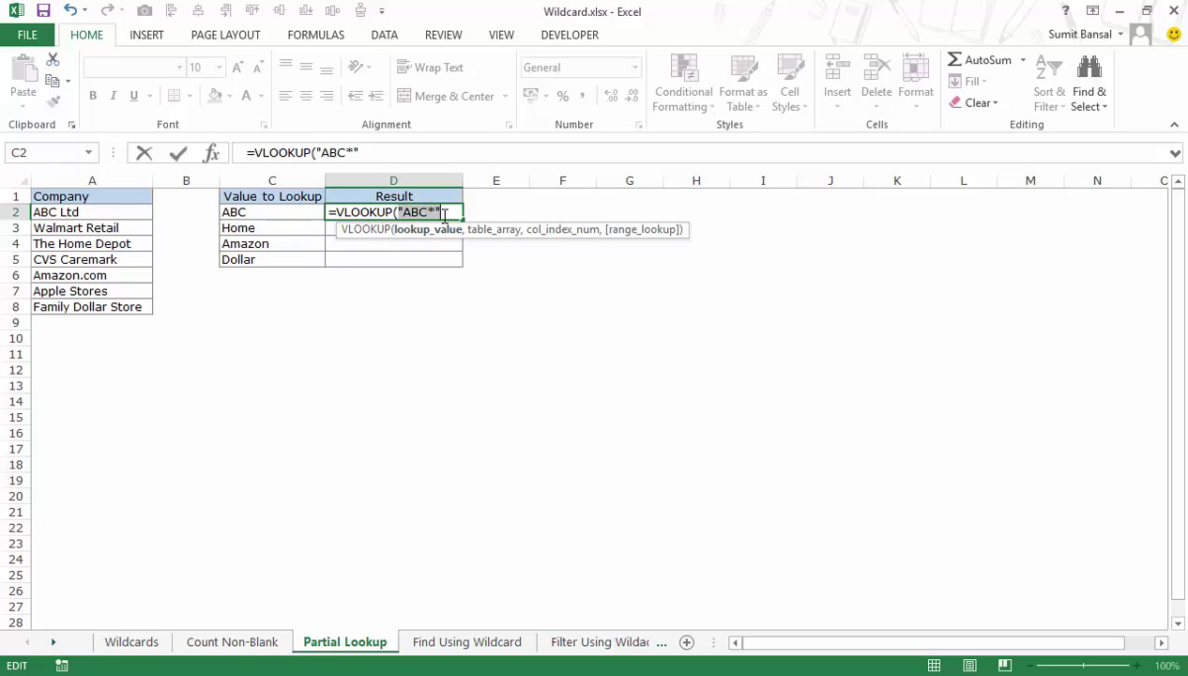
pyautogui.hotkey('ctrl', 'z')
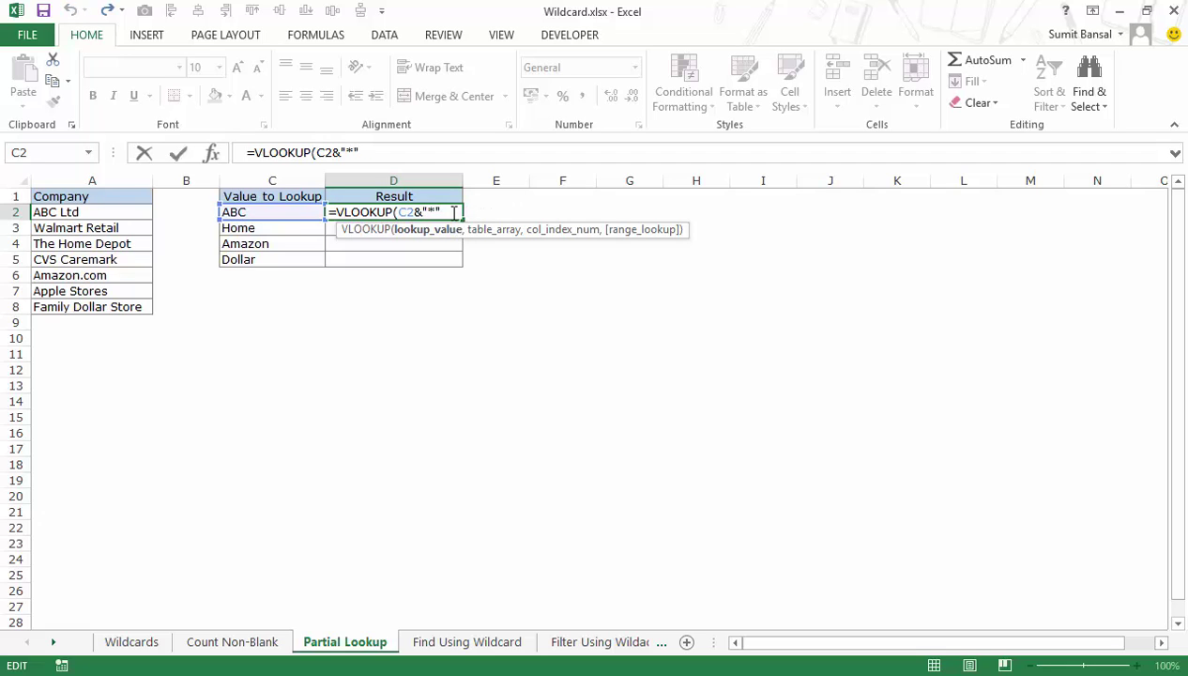
# Complete the D2 VLOOKUP with the absolute range $A$2:$A$8, column index 1 and exact match 0
pyautogui.write(',')
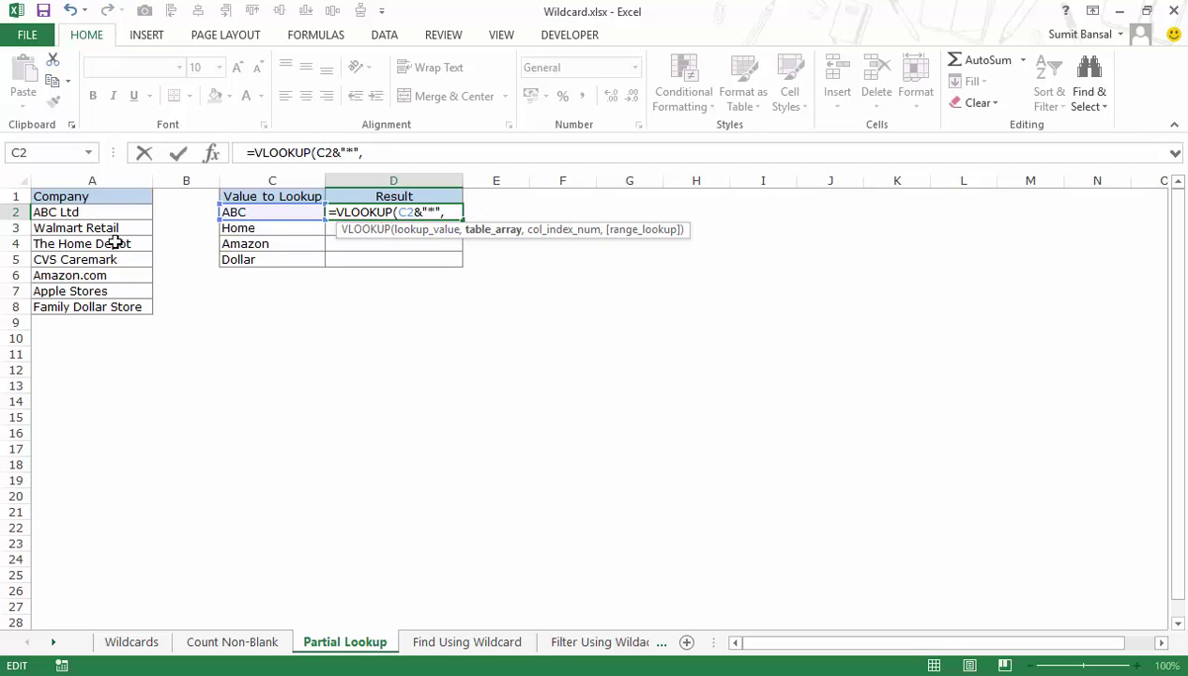
pyautogui.moveTo(72, 214); pyautogui.dragTo(74, 307)
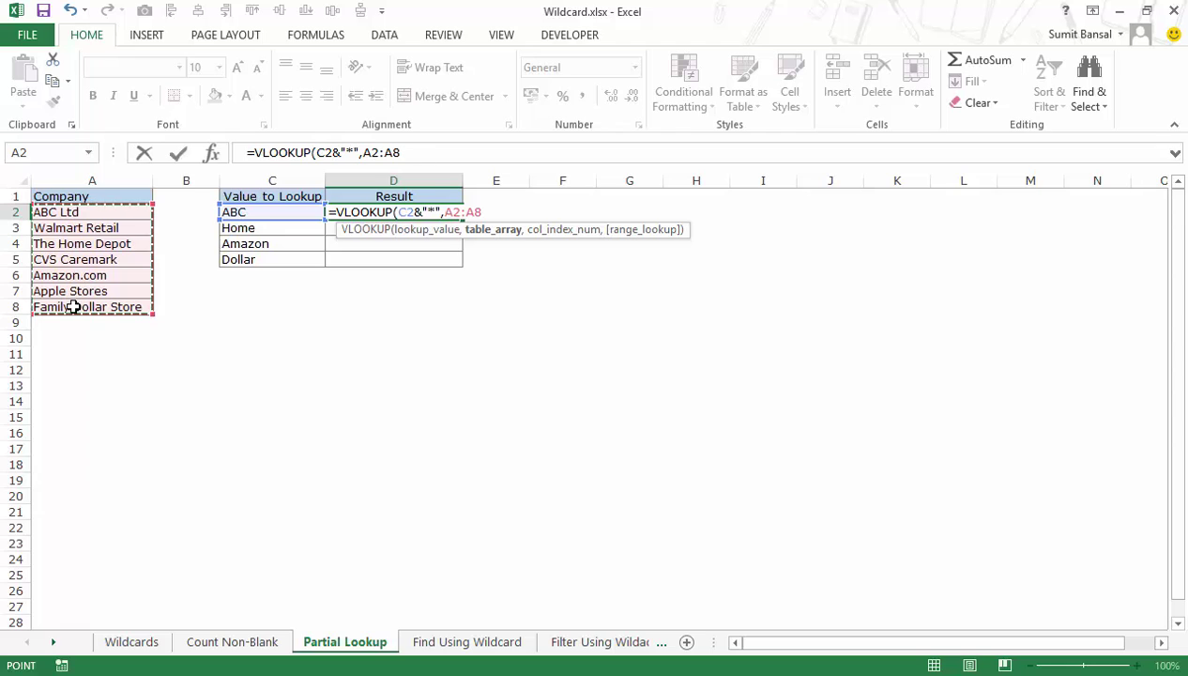
pyautogui.press('F4')
pyautogui.write(',')
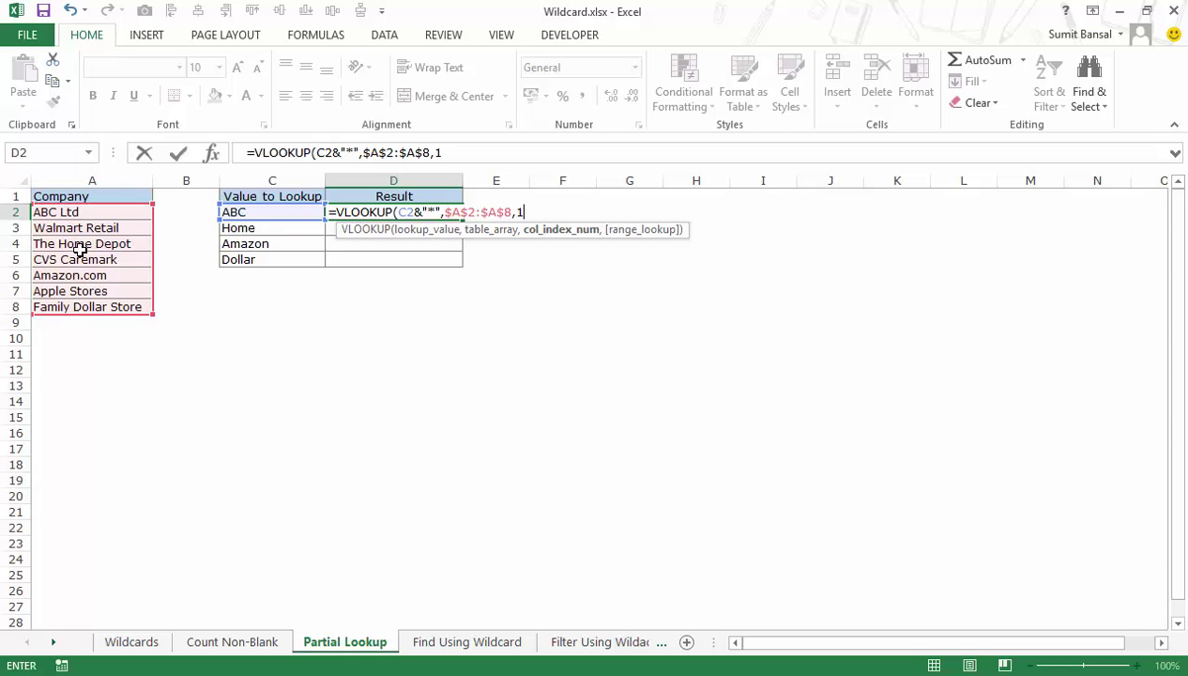
pyautogui.write('1,')
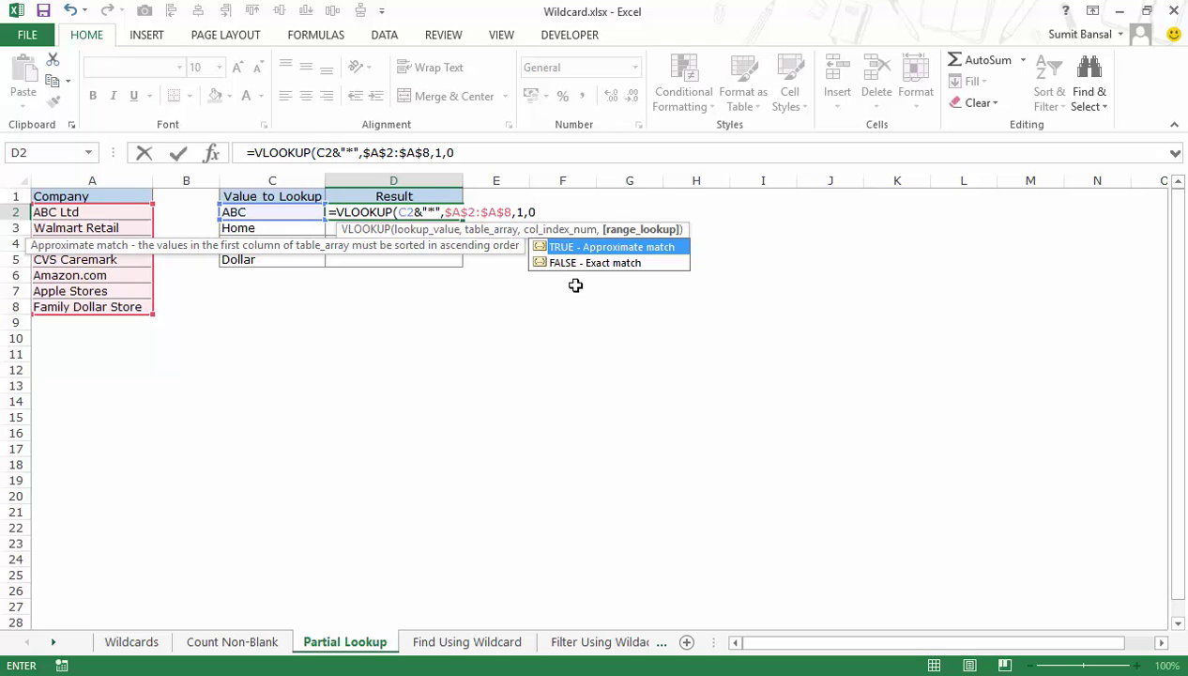
pyautogui.write('0)')
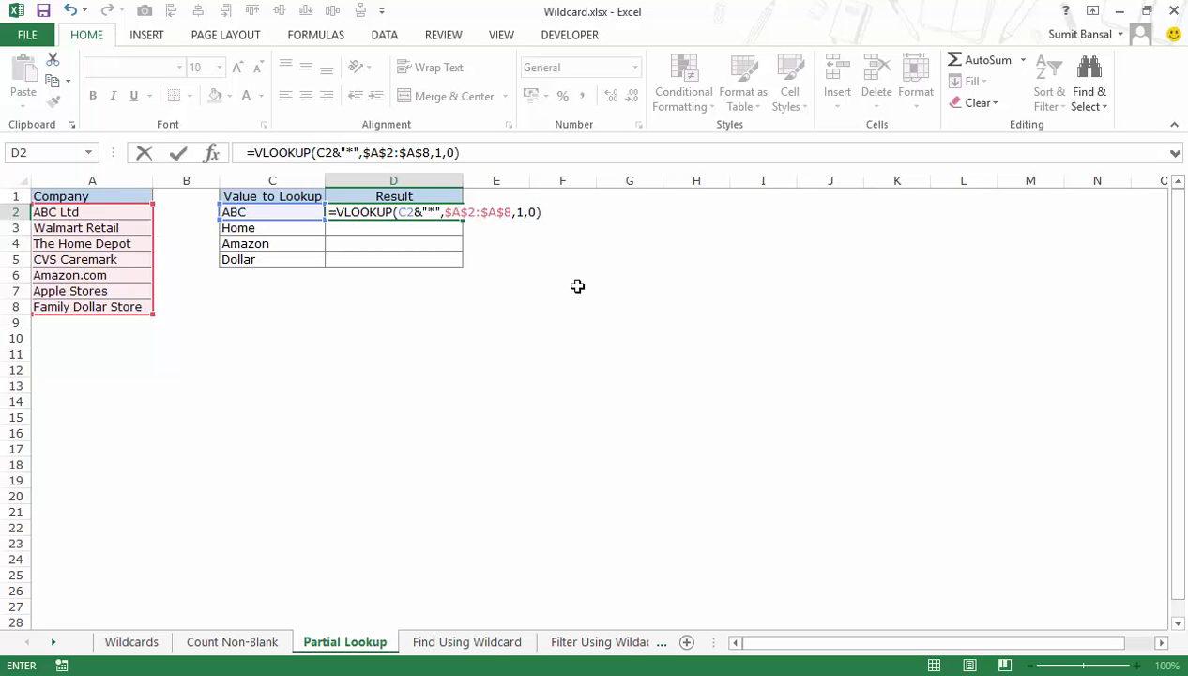
pyautogui.press('Return')
pyautogui.press('Up')
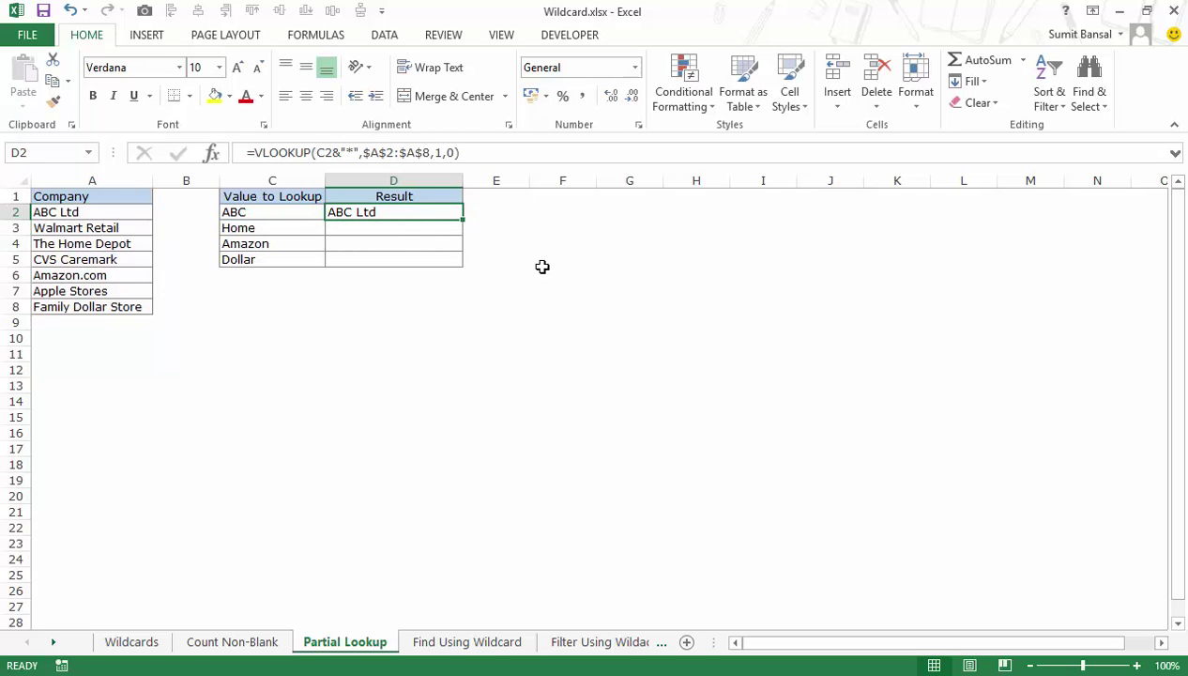
# Fill the D2 lookup formula down through D5 and check the row for Home
pyautogui.click(99, 216)
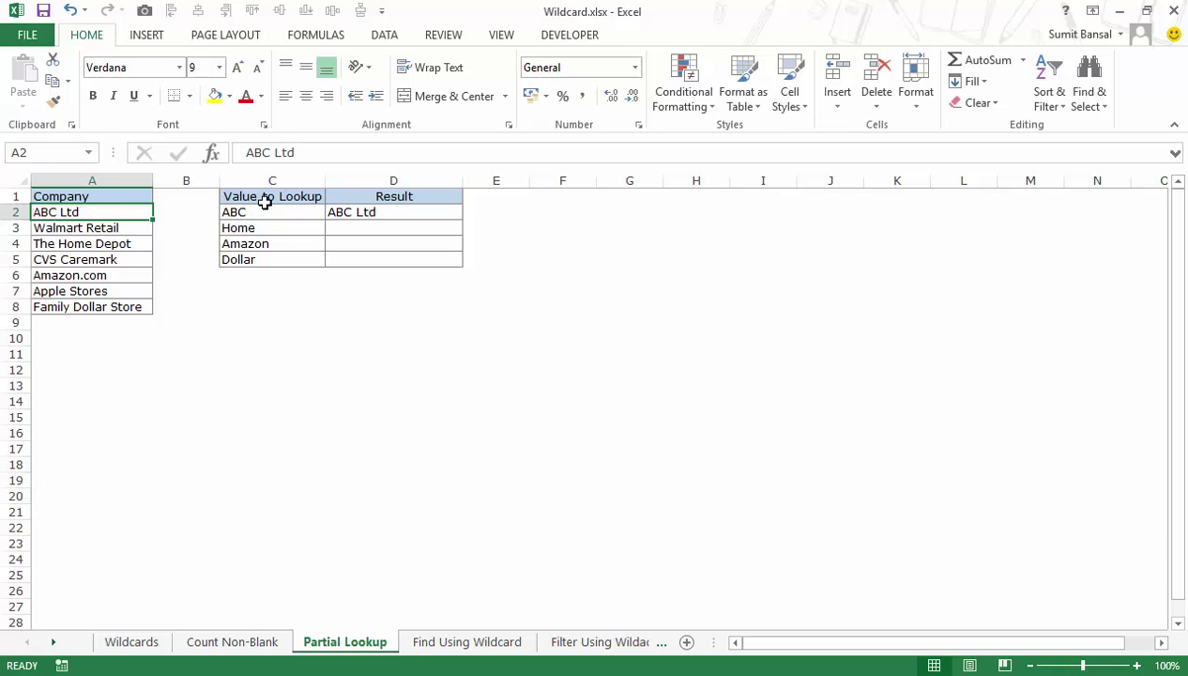
pyautogui.click(355, 214)
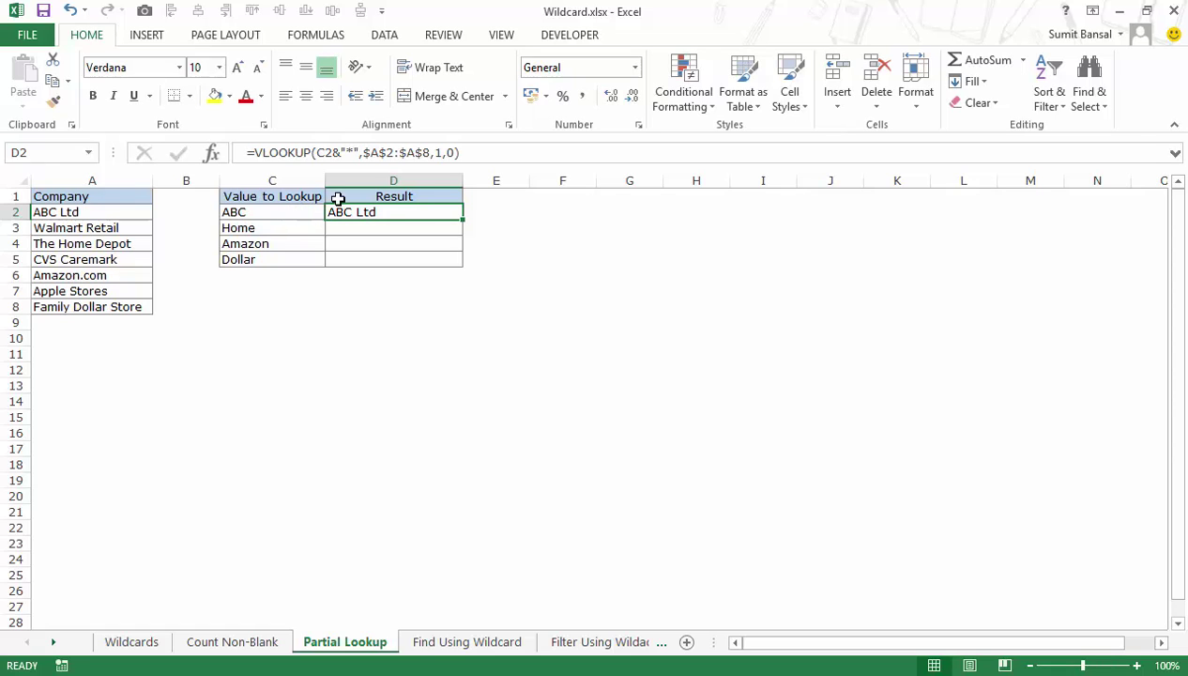
pyautogui.doubleClick(463, 219)
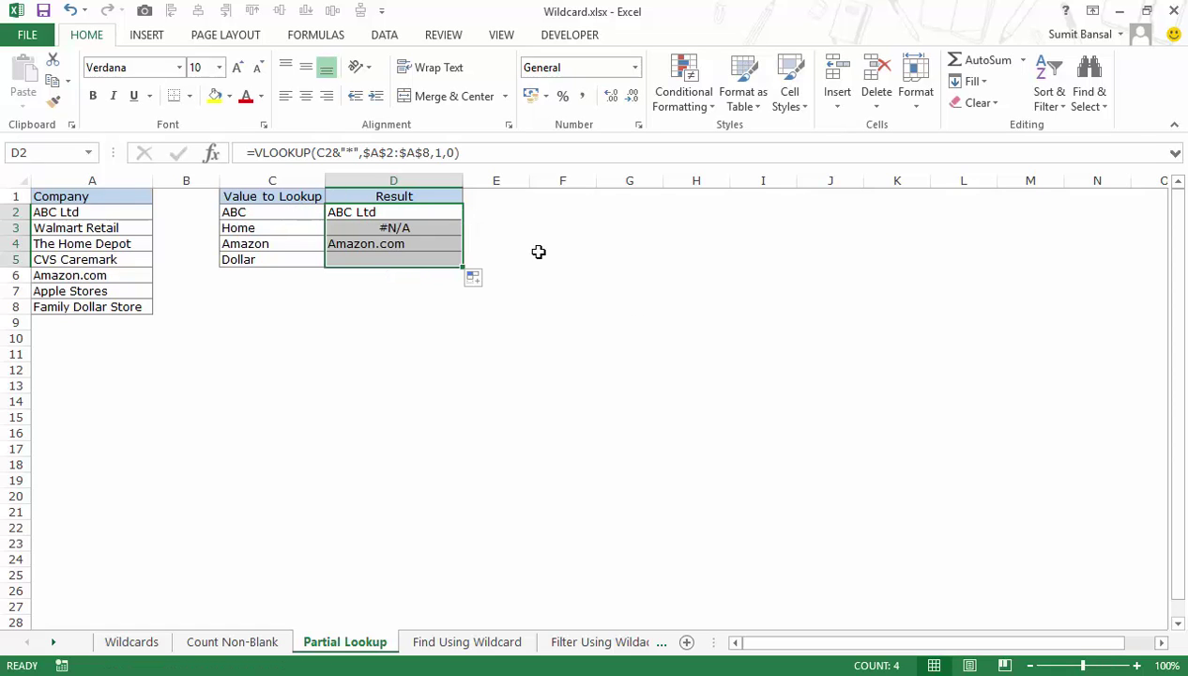
pyautogui.click(391, 230)
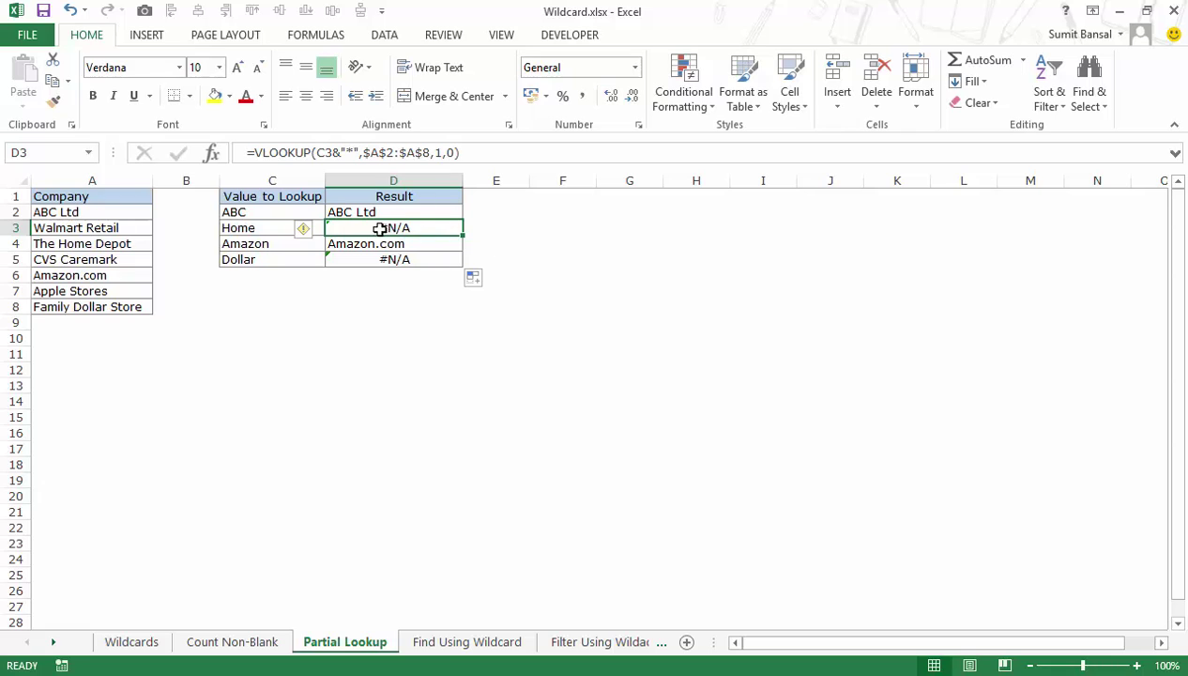
pyautogui.click(257, 233)
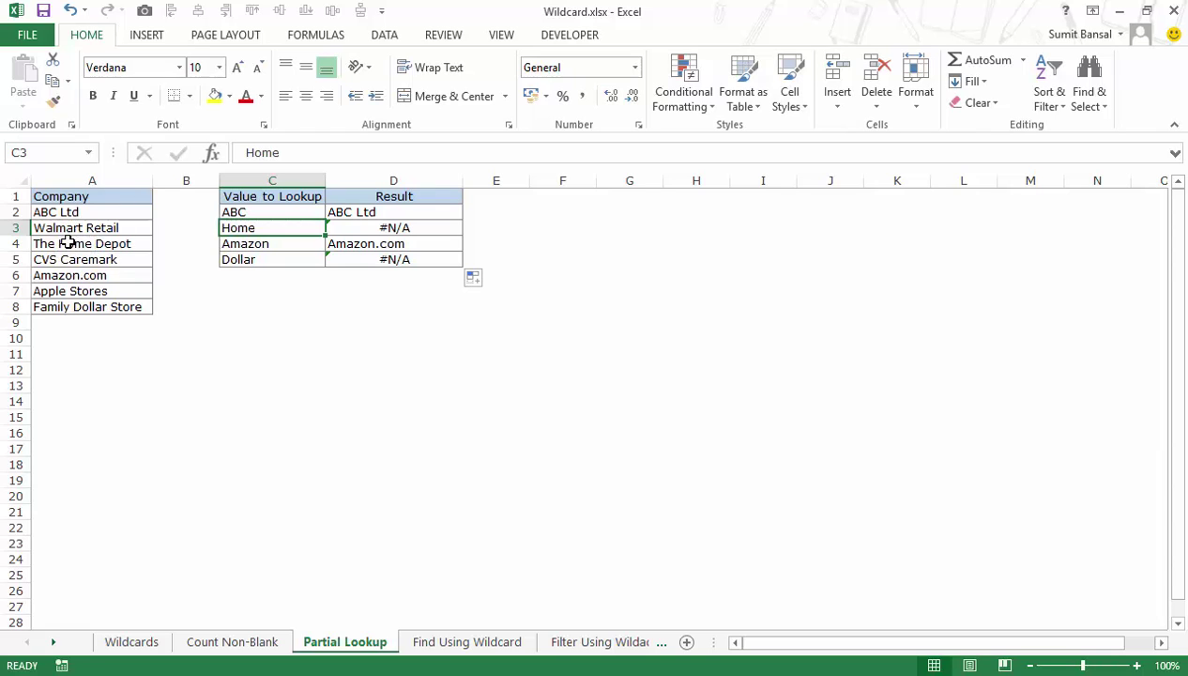
# Insert "*"& before C2 in the D2 VLOOKUP formula and fill the revised formula down through D5
pyautogui.click(348, 211)
pyautogui.press('F2')
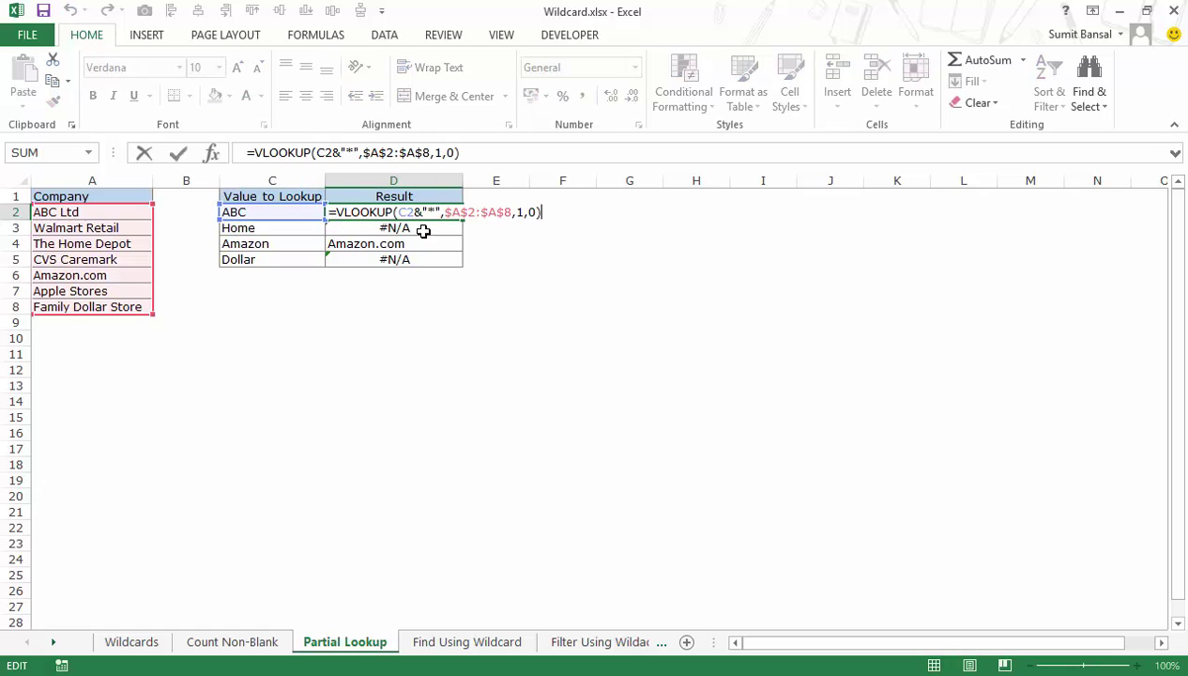
pyautogui.click(401, 213)
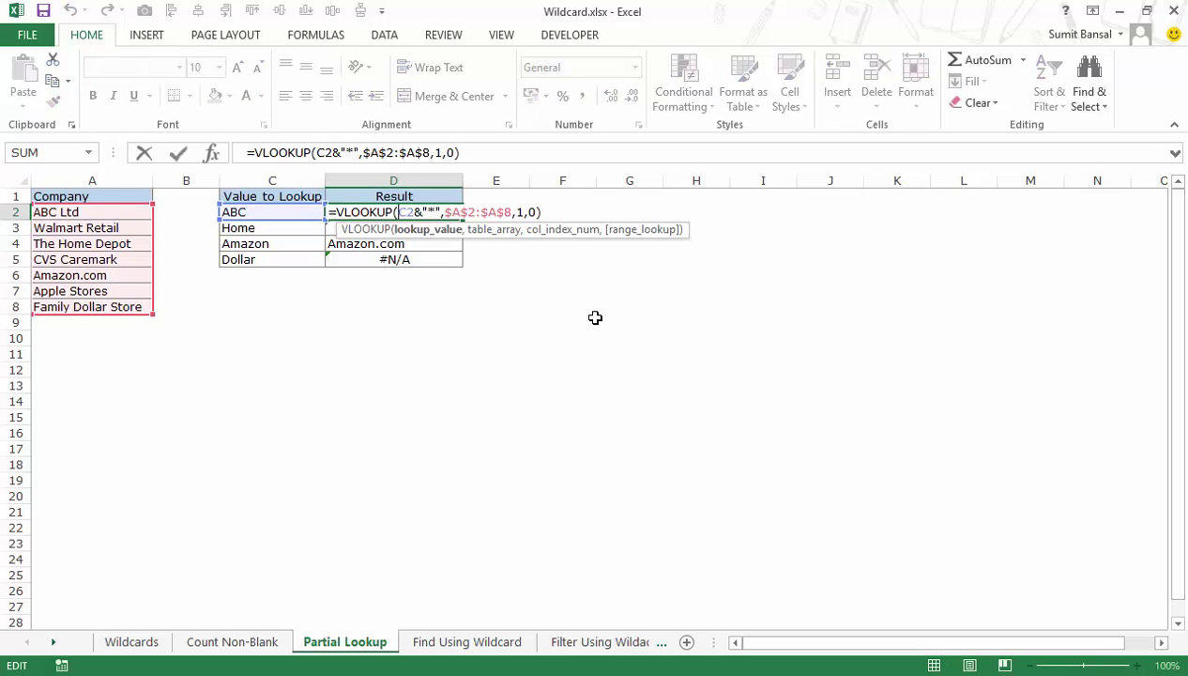
pyautogui.write('"*"')
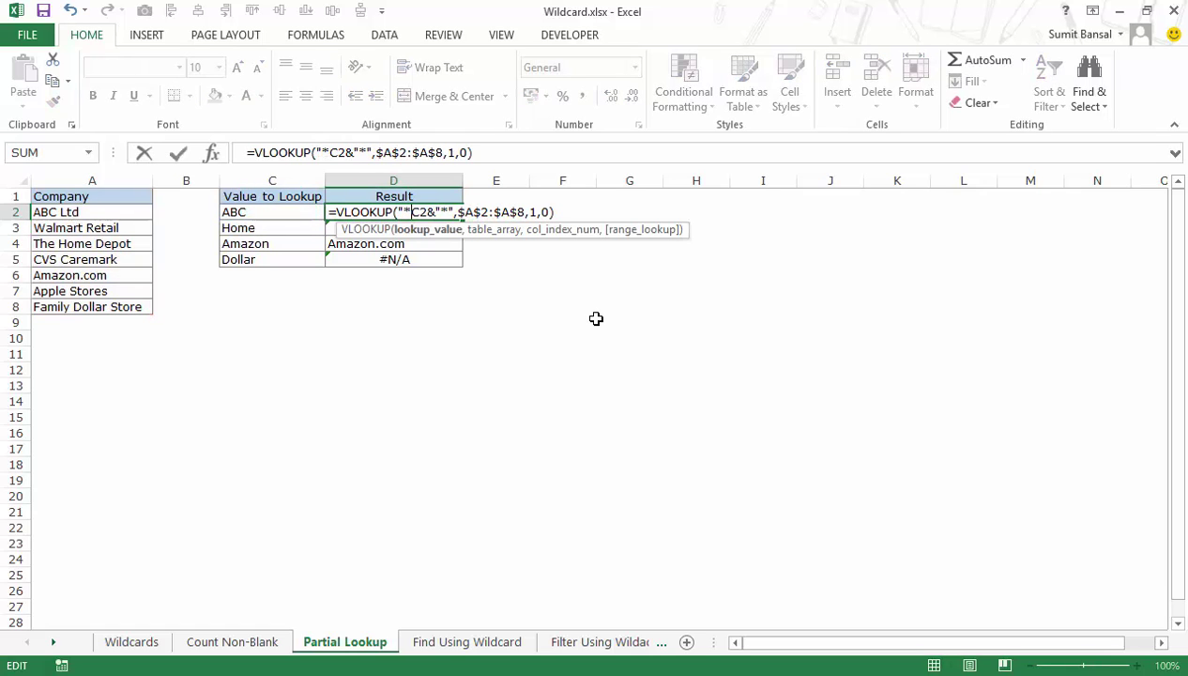
pyautogui.write('&')
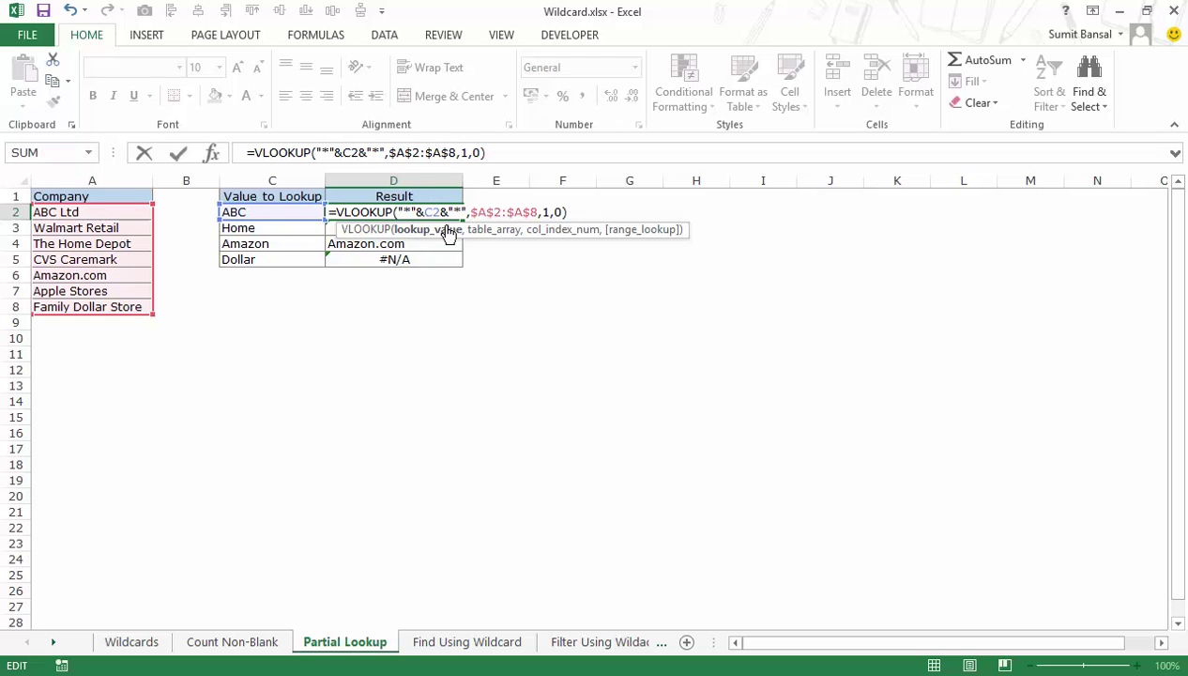
pyautogui.press('Return')
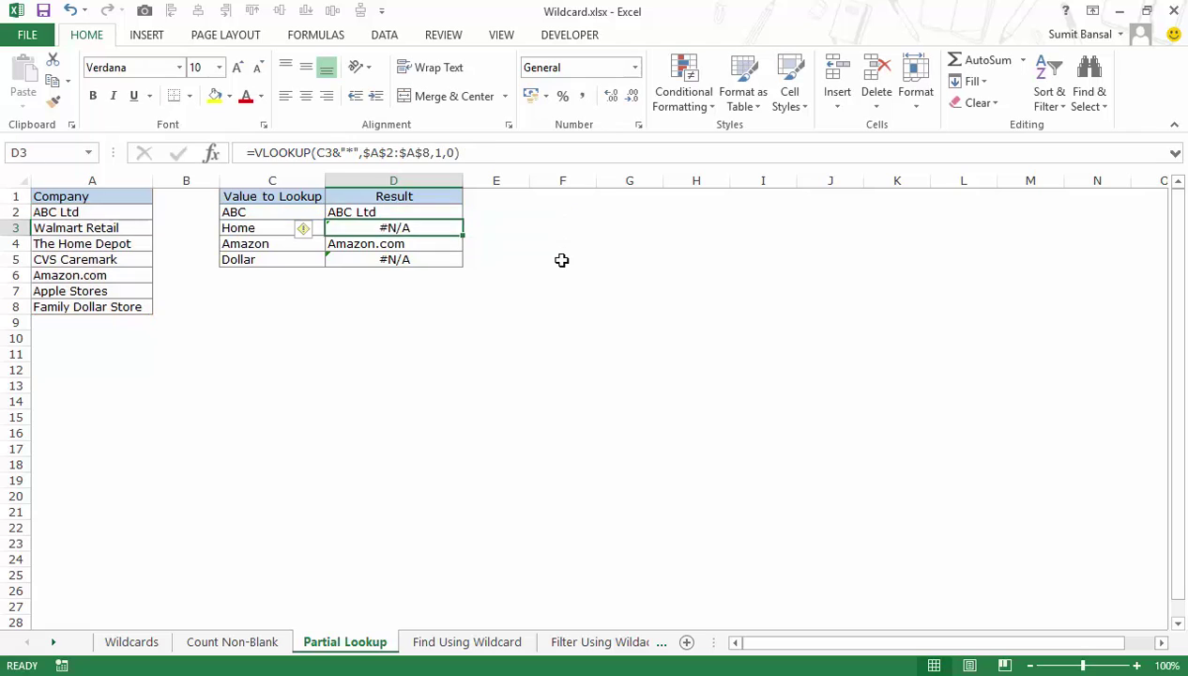
pyautogui.press('Up')
pyautogui.doubleClick(464, 219)
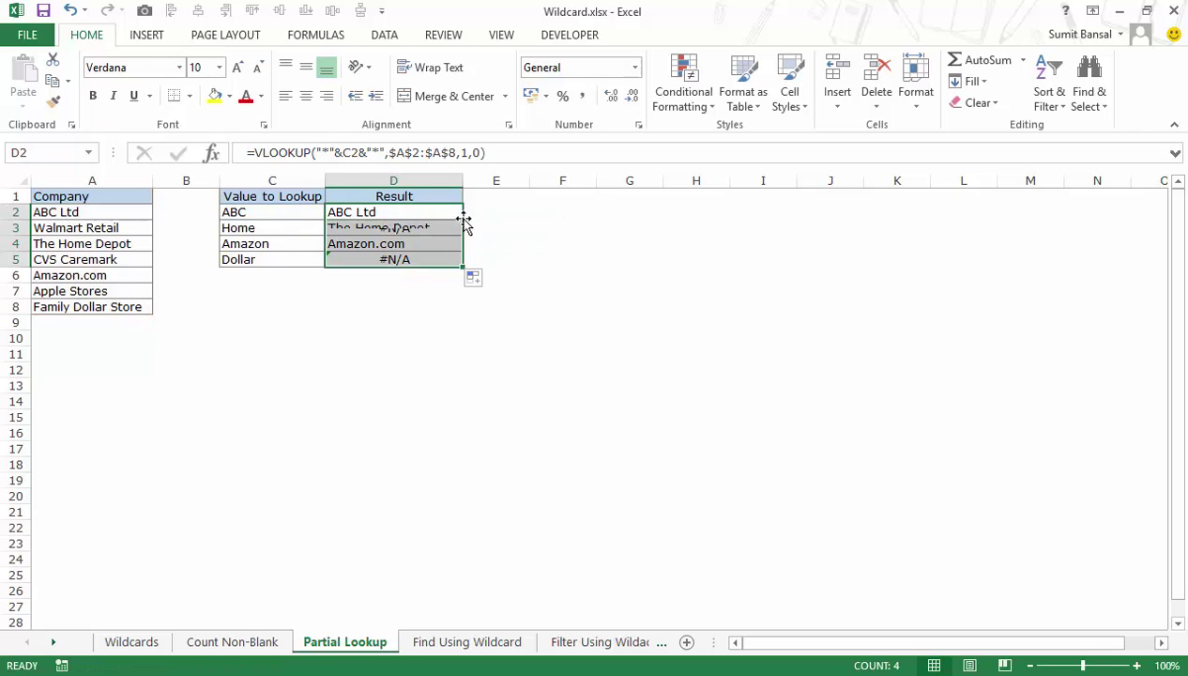
# Check the lookup values Home and Dollar against the company list and the result in D5
pyautogui.click(295, 228)
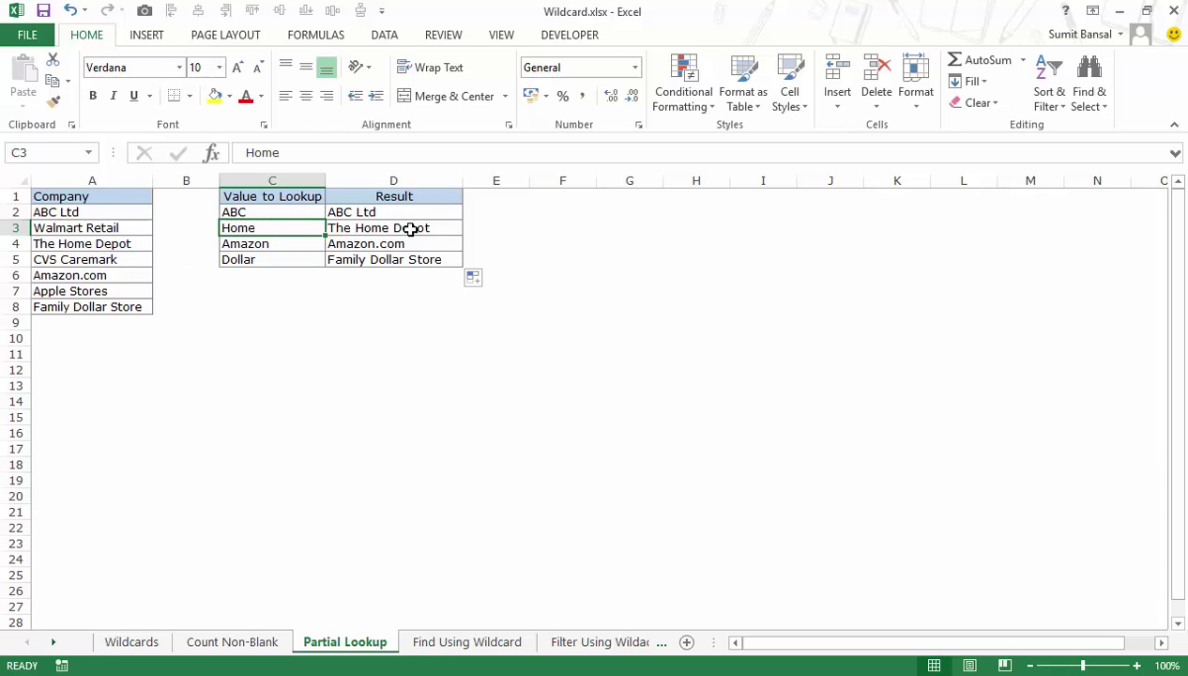
pyautogui.click(292, 259)
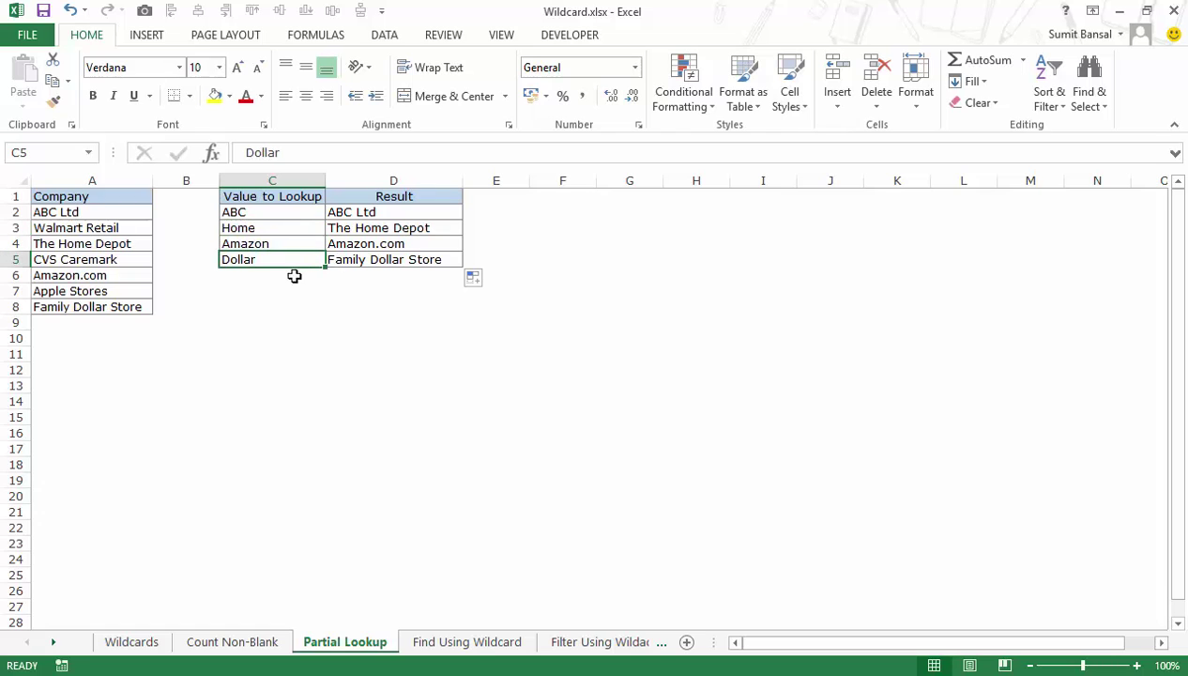
pyautogui.click(85, 306)
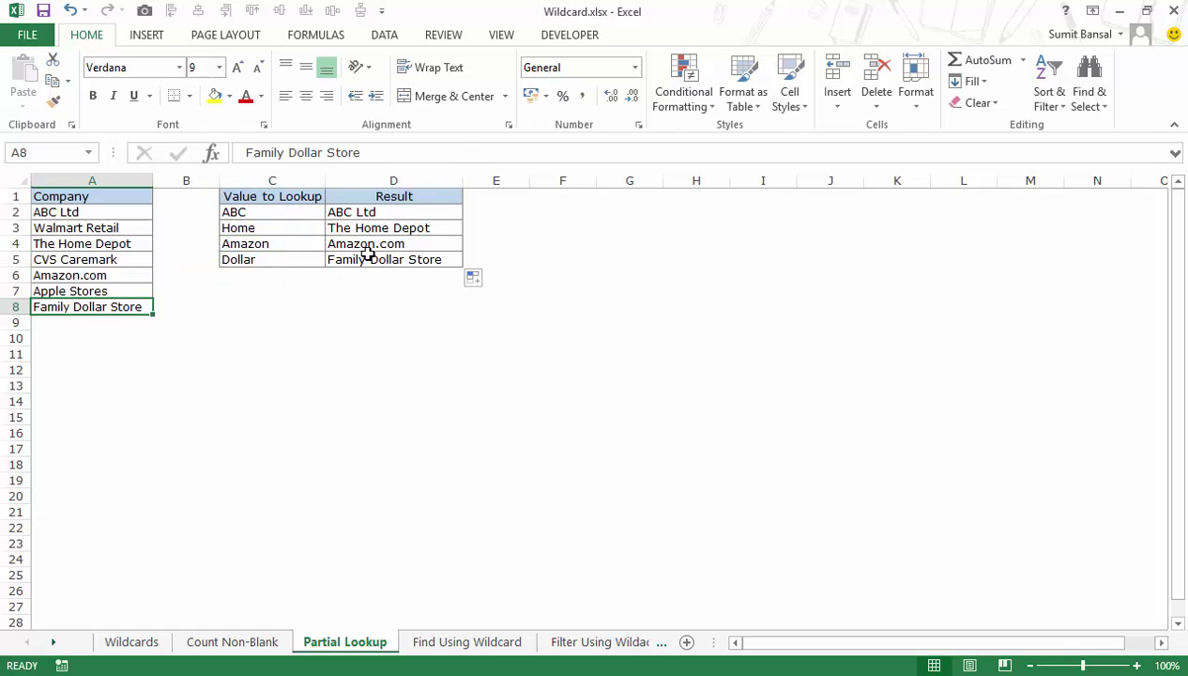
pyautogui.click(448, 260)
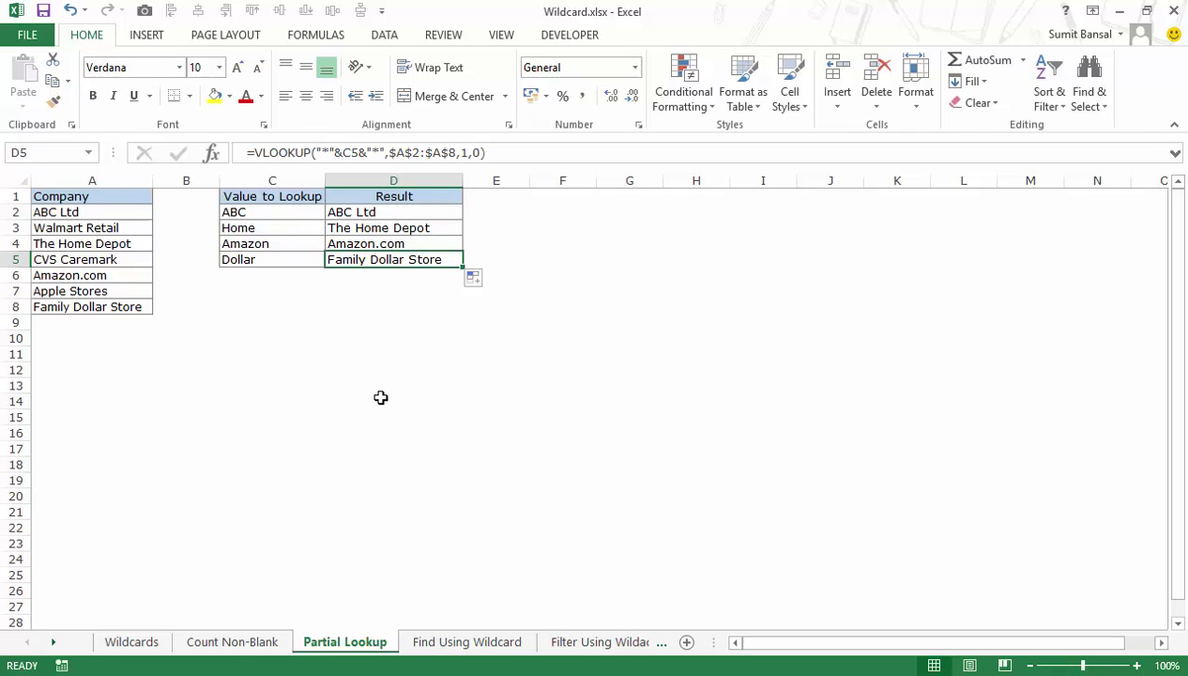
# On the Find Using Wildcard sheet, select A2:A8 and find all cells containing the letter a with Find and Replace
pyautogui.click(470, 644)
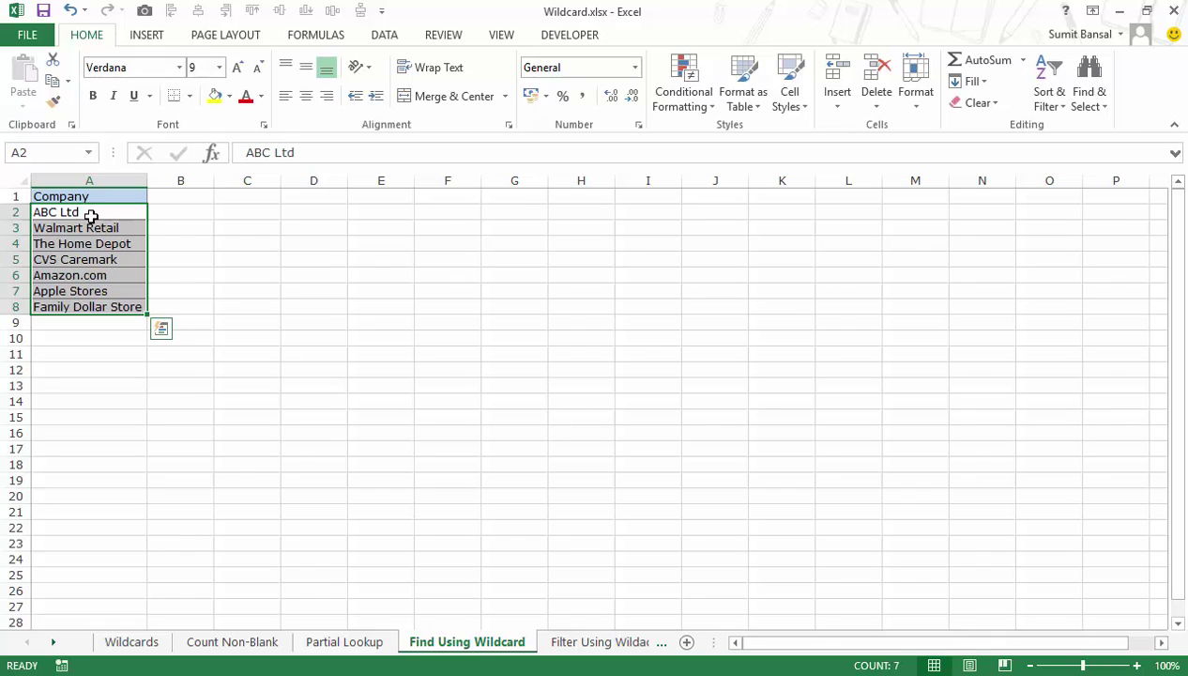
pyautogui.hotkey('ctrl', 'h')
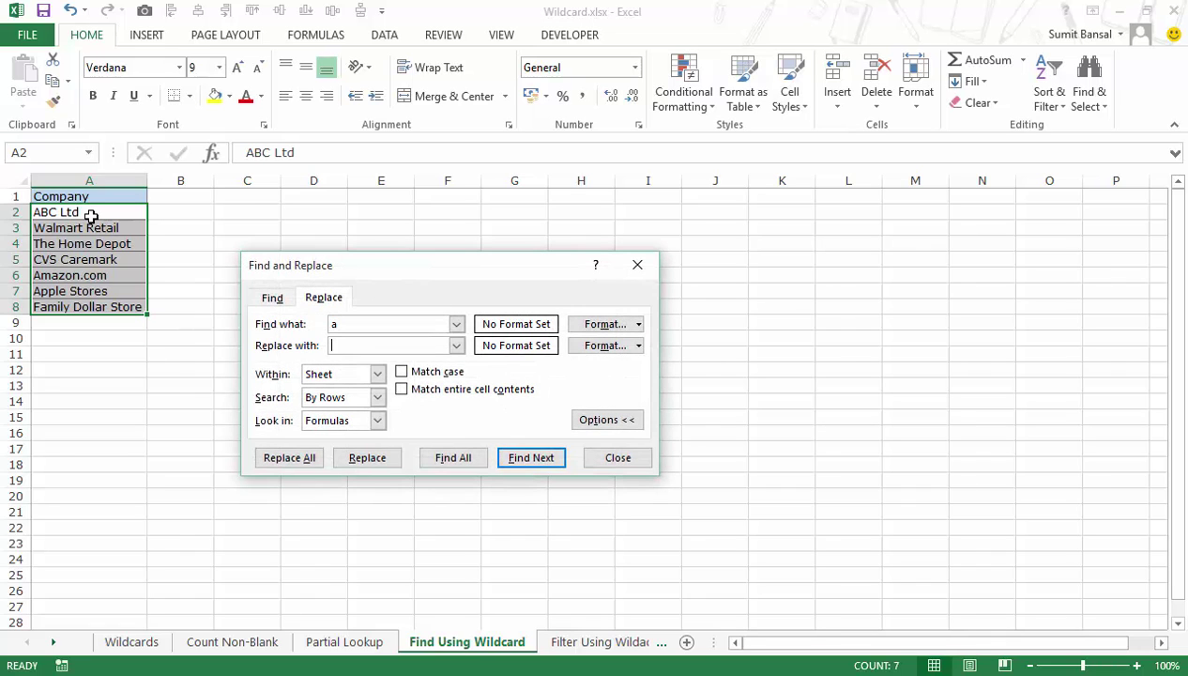
pyautogui.moveTo(385, 266); pyautogui.dragTo(370, 234)
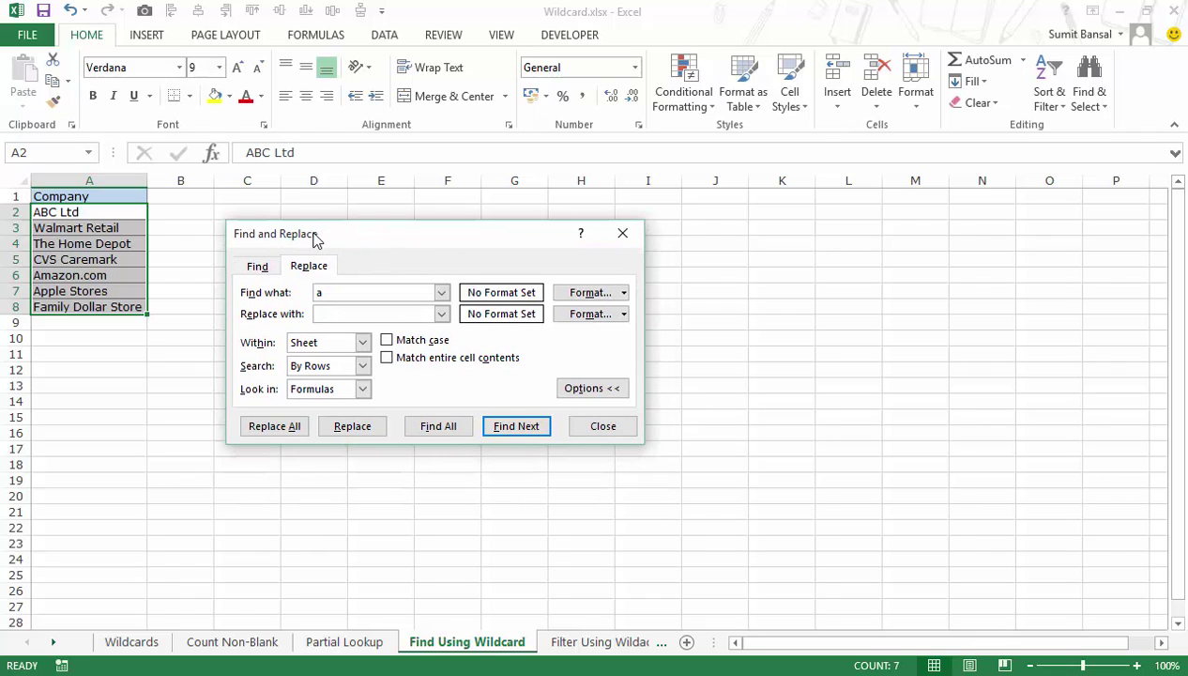
pyautogui.click(320, 314)
pyautogui.moveTo(342, 290); pyautogui.dragTo(317, 292)
pyautogui.click(438, 428)
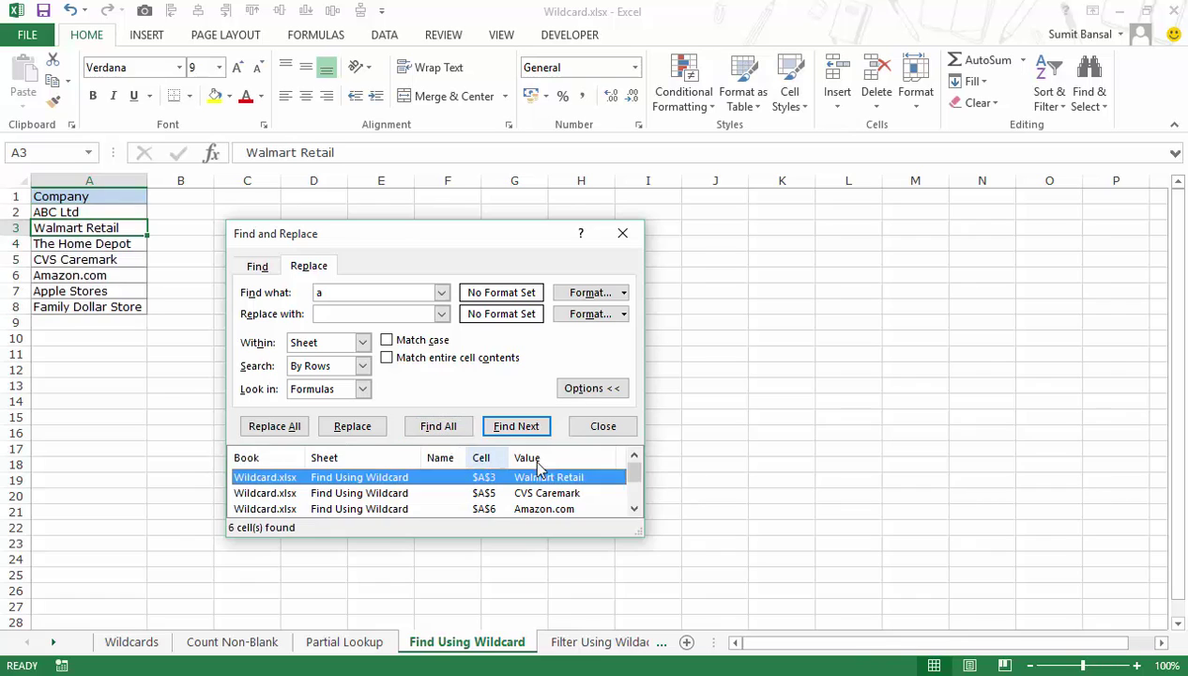
# Enlarge the Find and Replace dialog and step through each found cell from Walmart Retail to ABC Ltd
pyautogui.moveTo(643, 536); pyautogui.dragTo(656, 610)
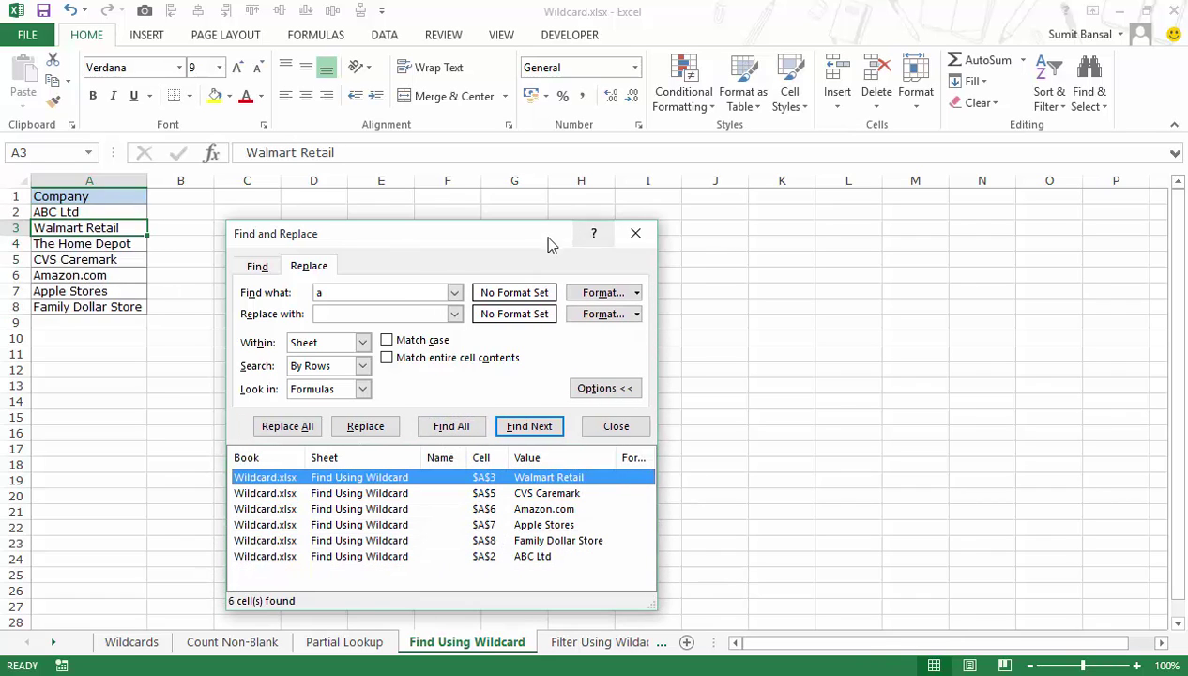
pyautogui.moveTo(542, 235); pyautogui.dragTo(552, 187)
pyautogui.click(394, 431)
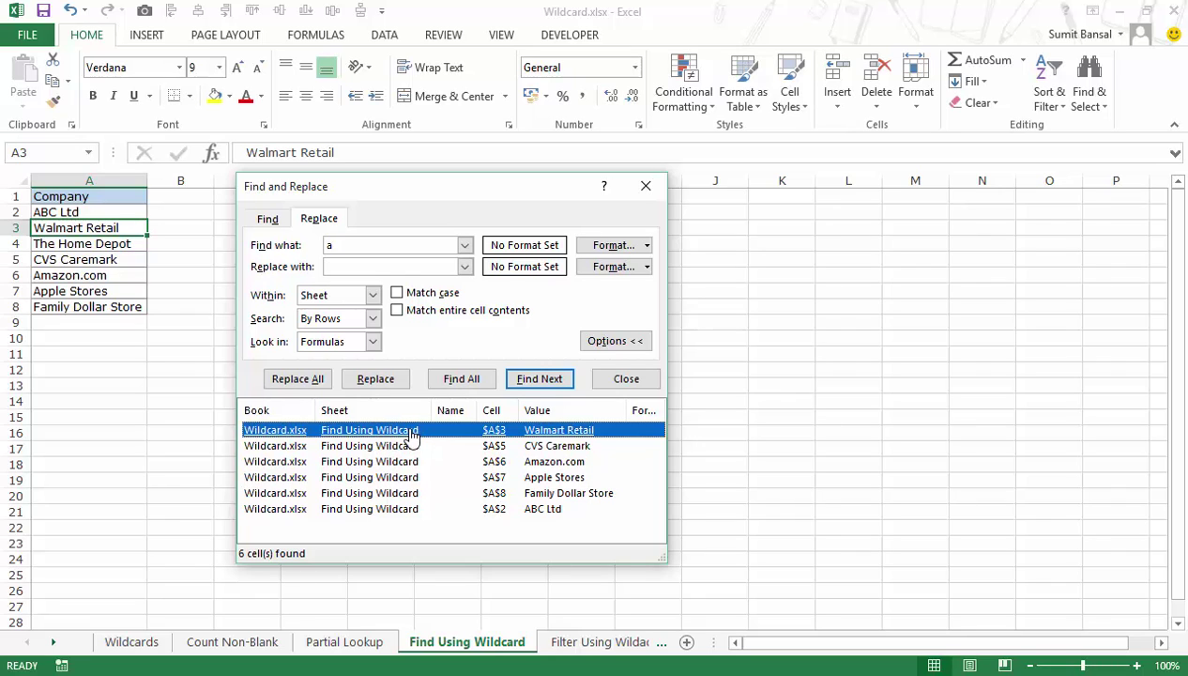
pyautogui.press('Down')
pyautogui.press('Down')
pyautogui.press('Down')
pyautogui.press('Down')
pyautogui.press('Down')
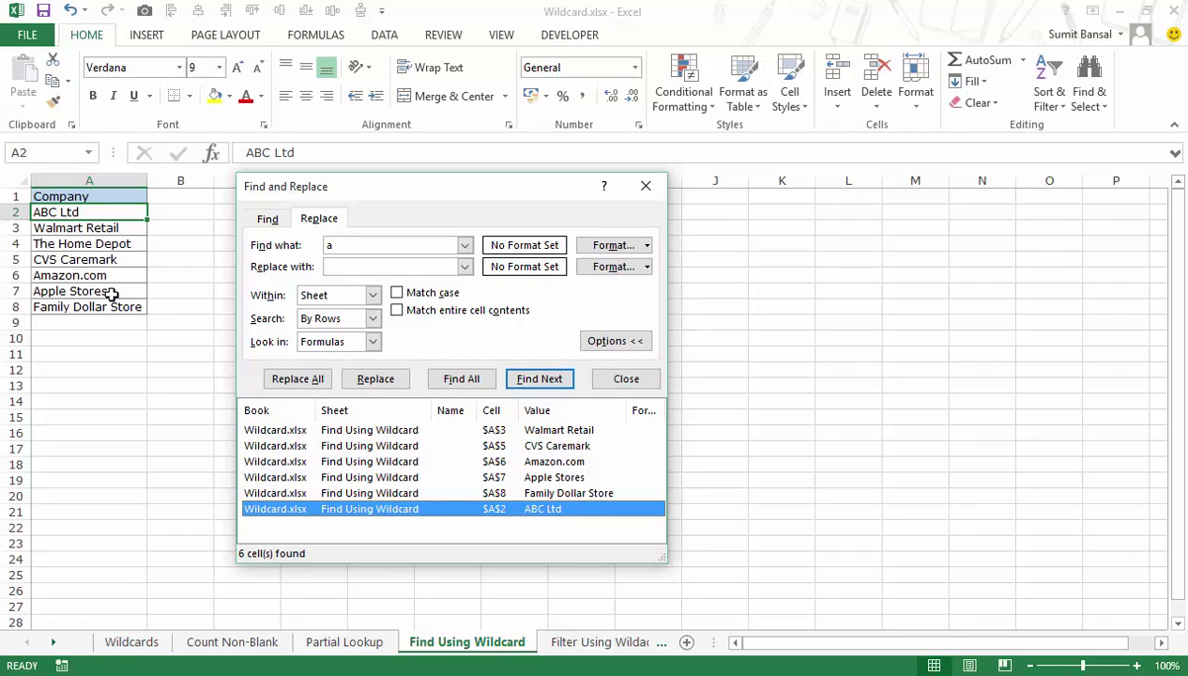
# Find all cells whose entire contents match a*, and go to the Amazon.com and Apple Stores results
pyautogui.click(353, 247)
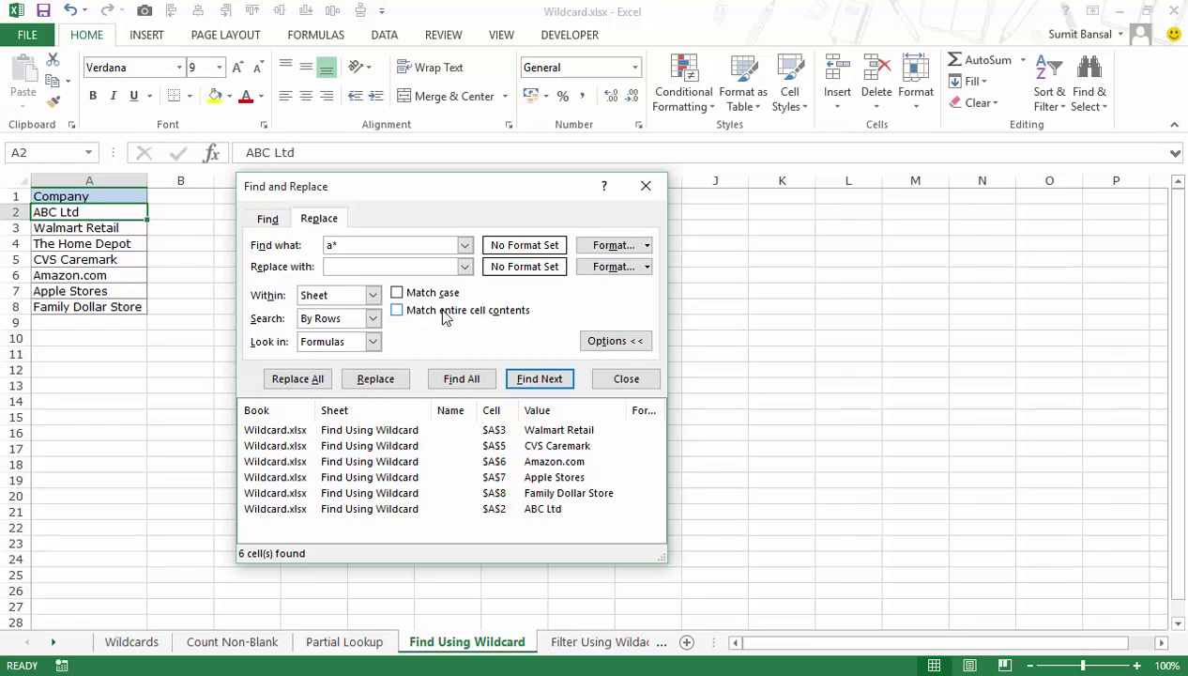
pyautogui.click(480, 315)
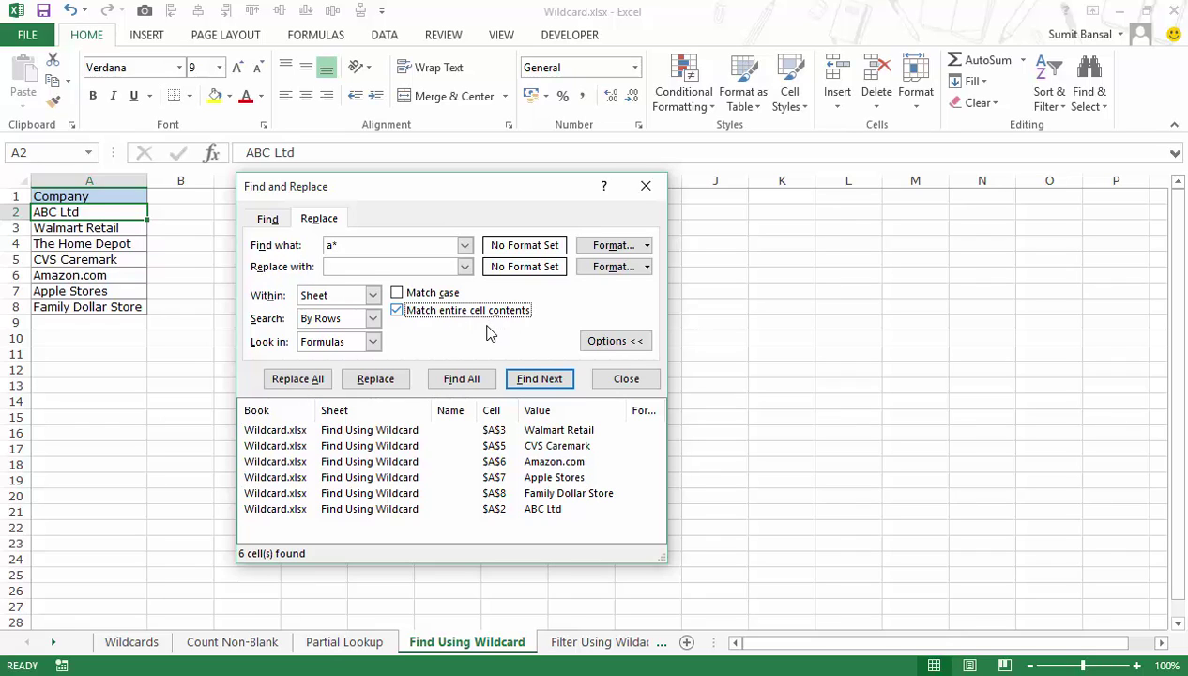
pyautogui.click(479, 380)
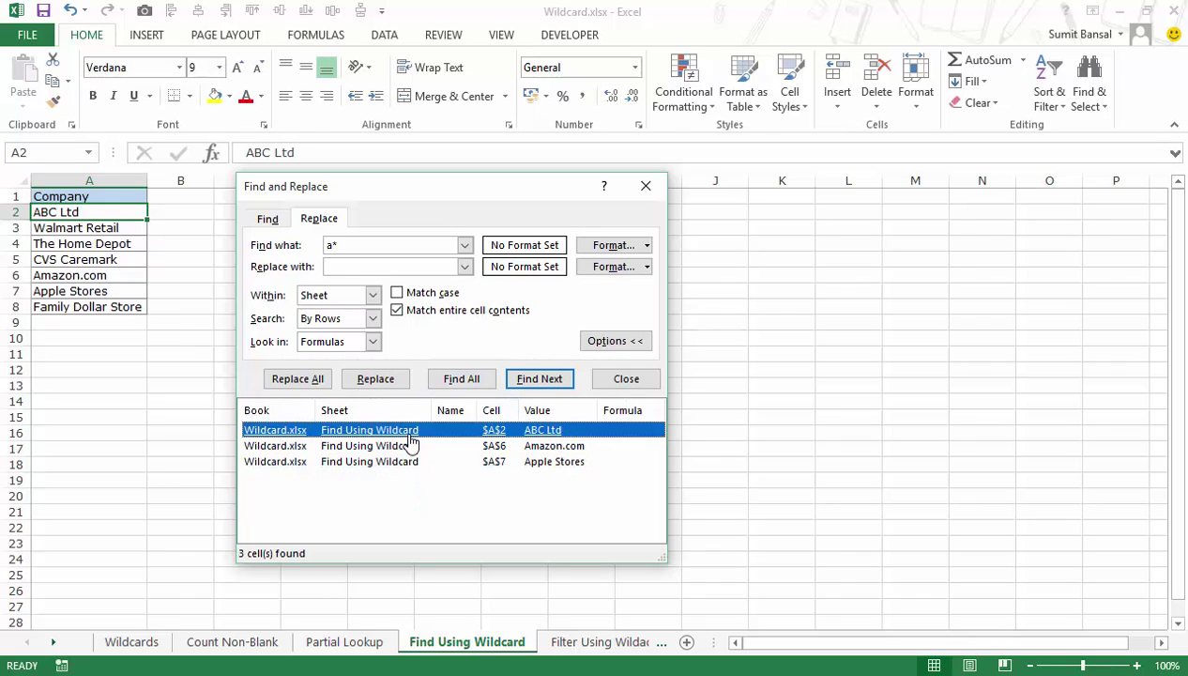
pyautogui.click(354, 450)
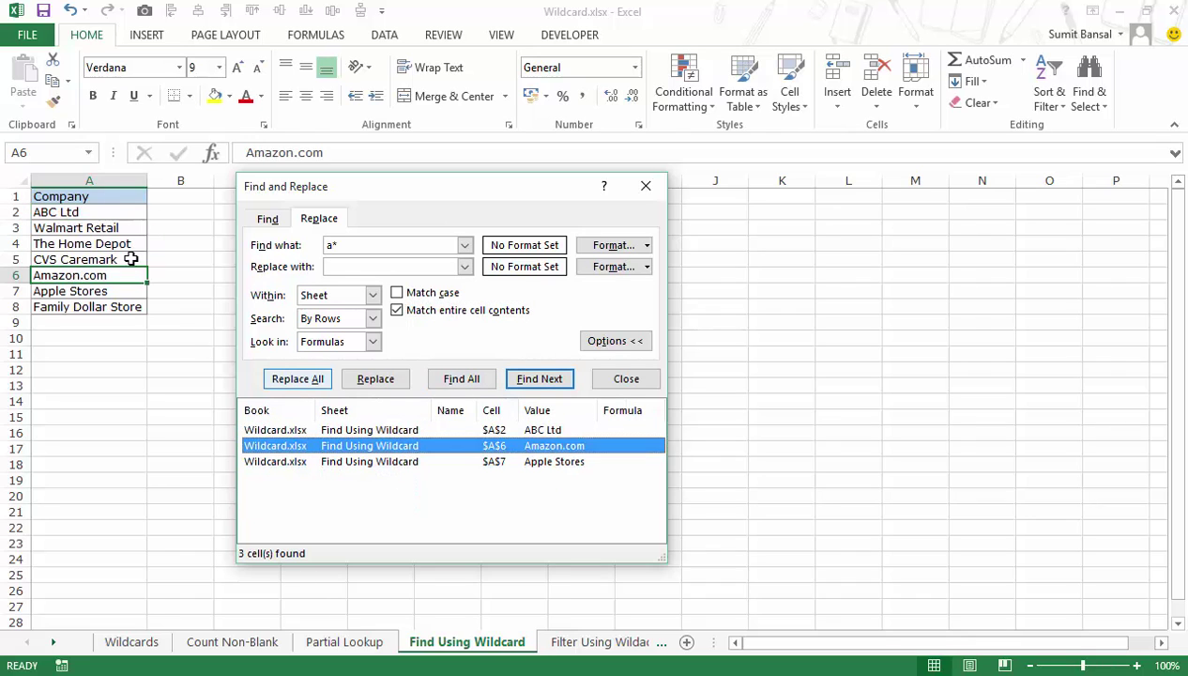
pyautogui.click(323, 462)
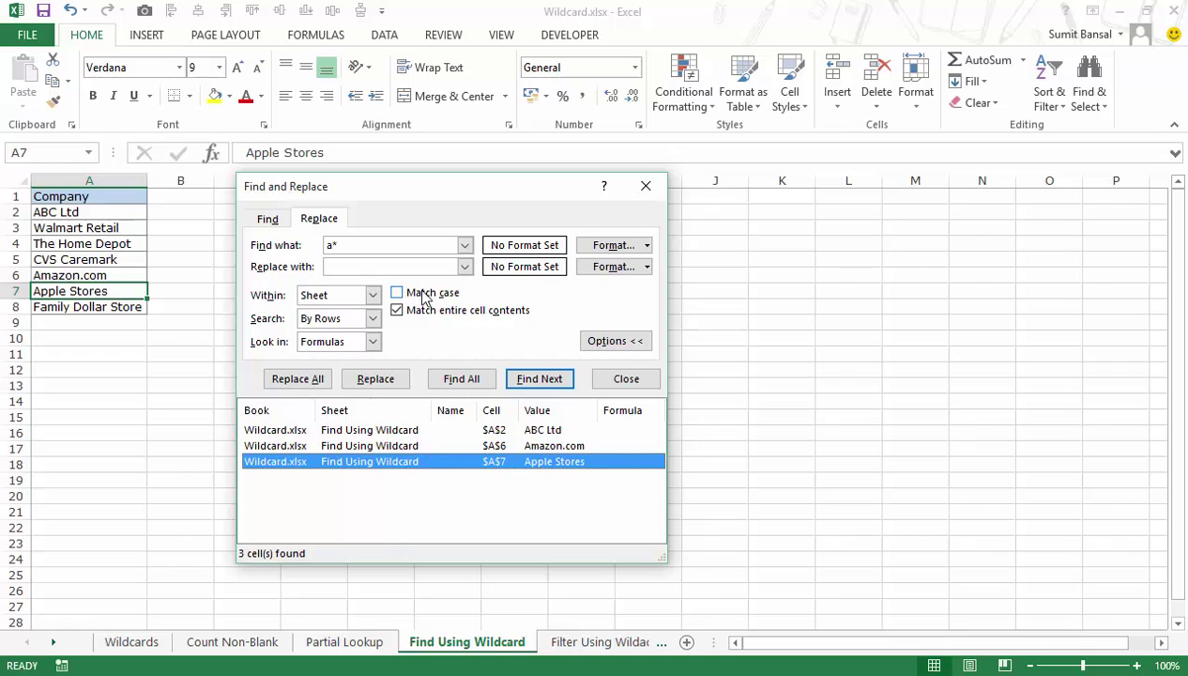
# Find all cells matching the pattern a*c* and go to the Amazon.com result
pyautogui.click(360, 248)
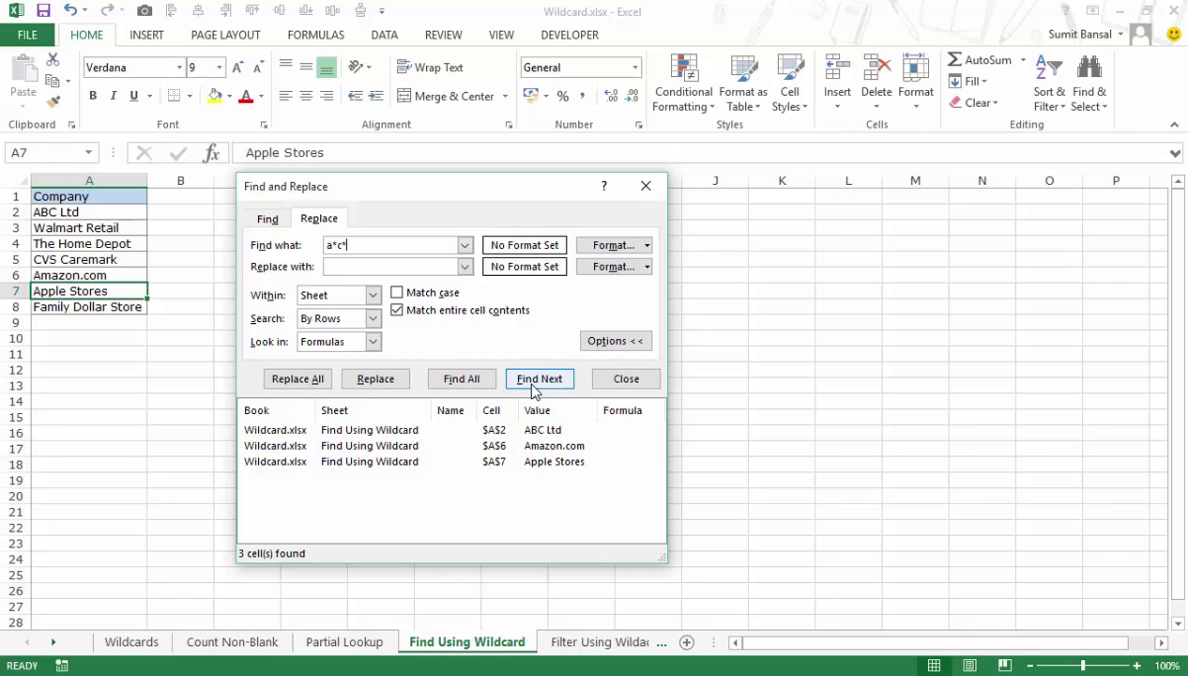
pyautogui.click(476, 385)
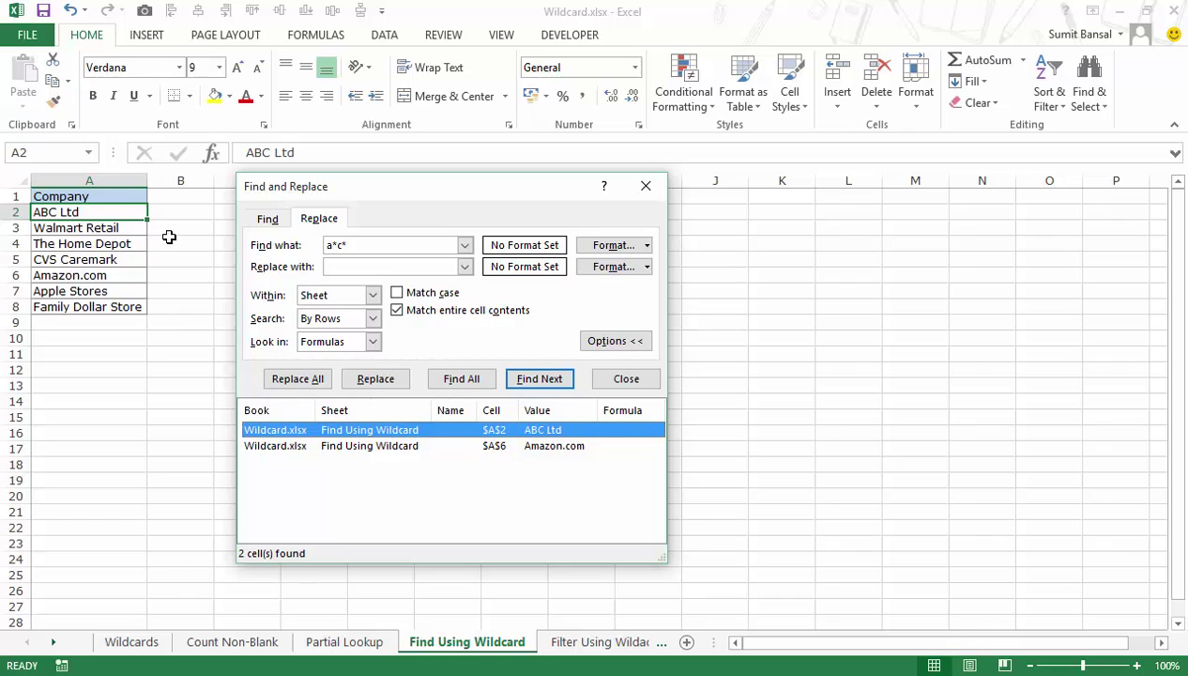
pyautogui.click(372, 446)
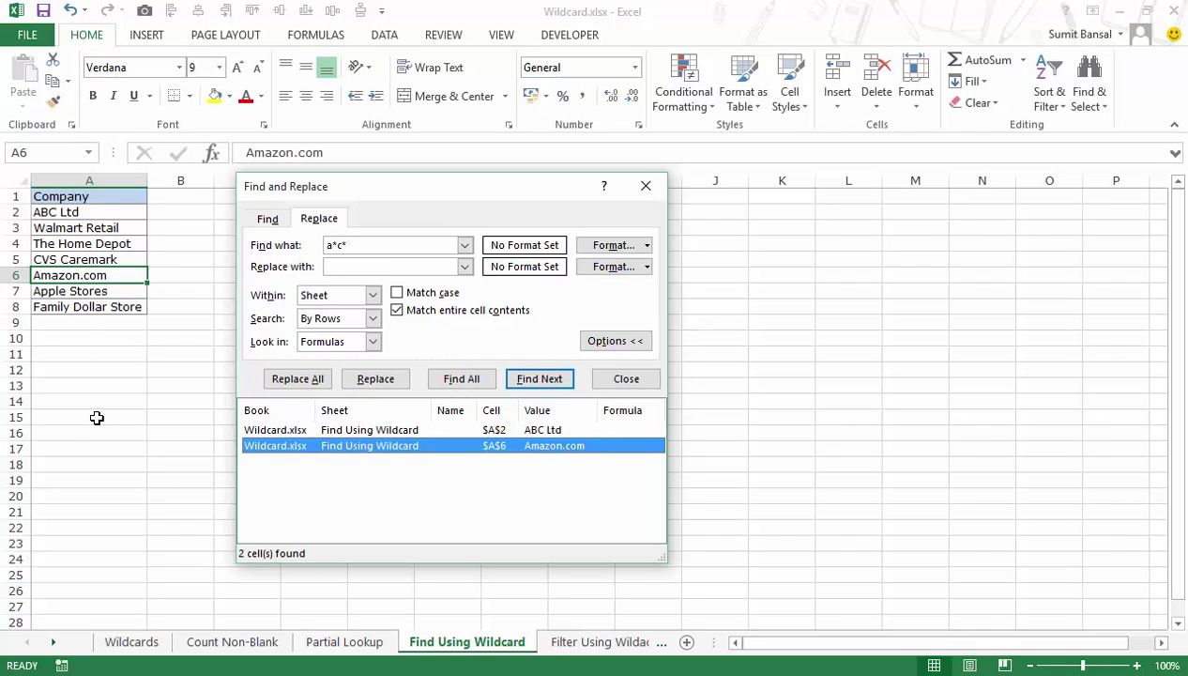
# Repeat the a*c* search, fill both found cells, A2 and A6, with yellow, and close Find and Replace
pyautogui.click(461, 378)
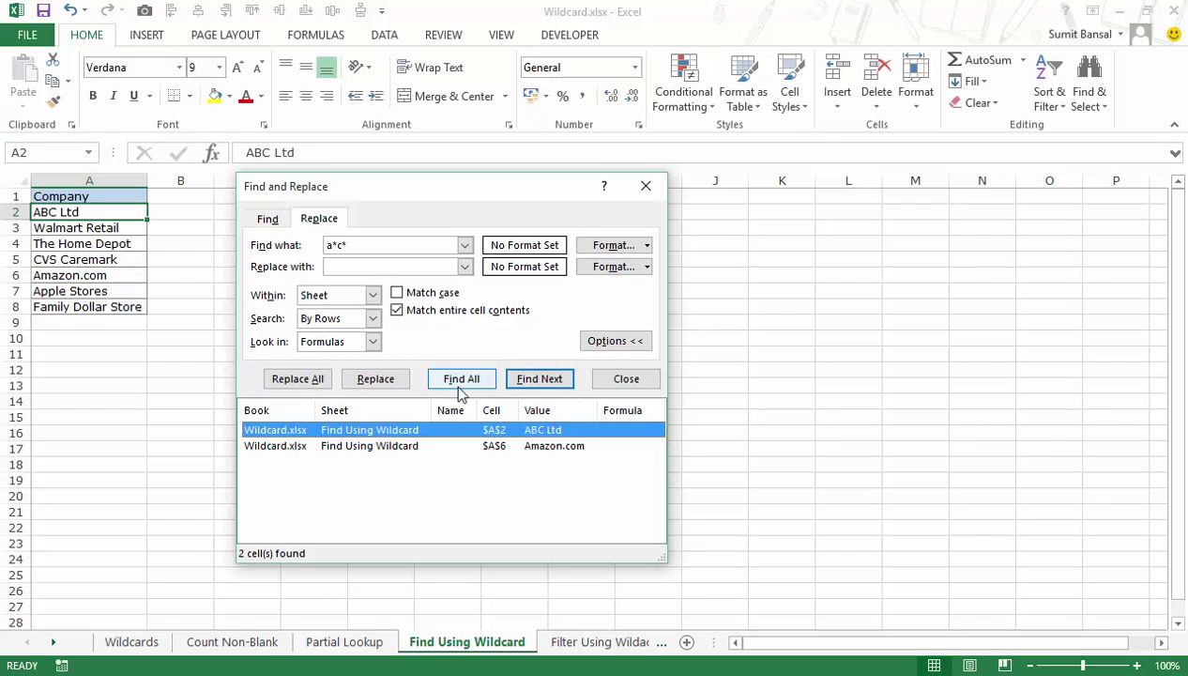
pyautogui.click(340, 433)
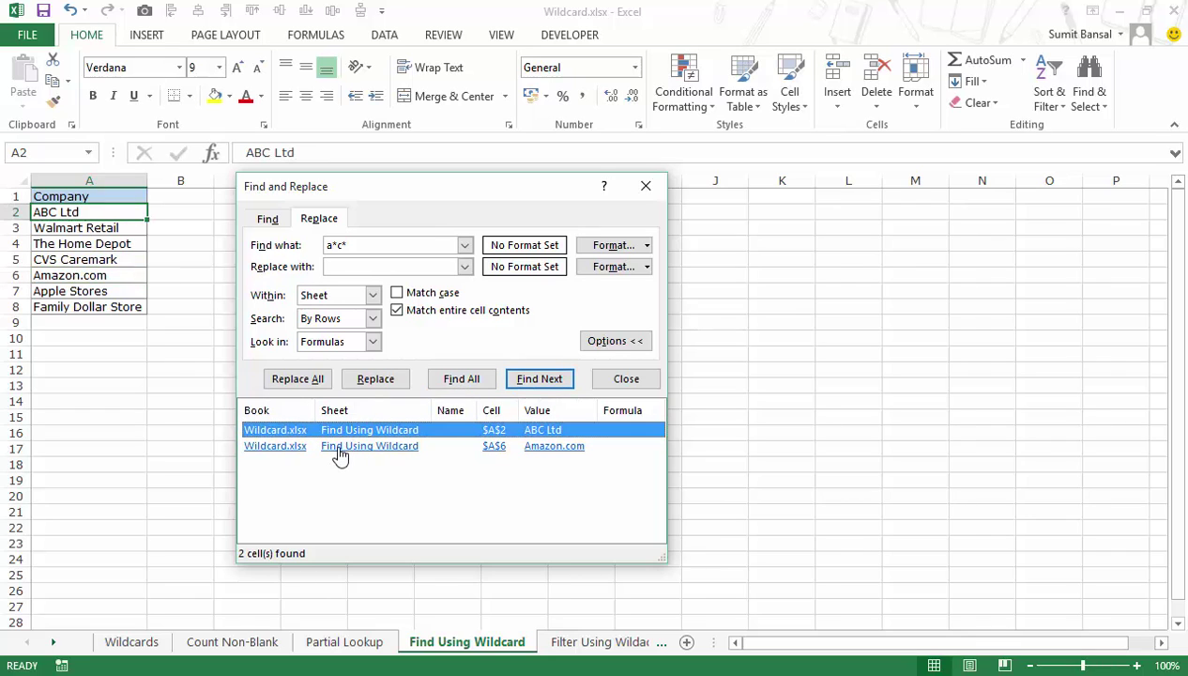
pyautogui.keyDown('shift'); pyautogui.click(340, 454); pyautogui.keyUp('shift')
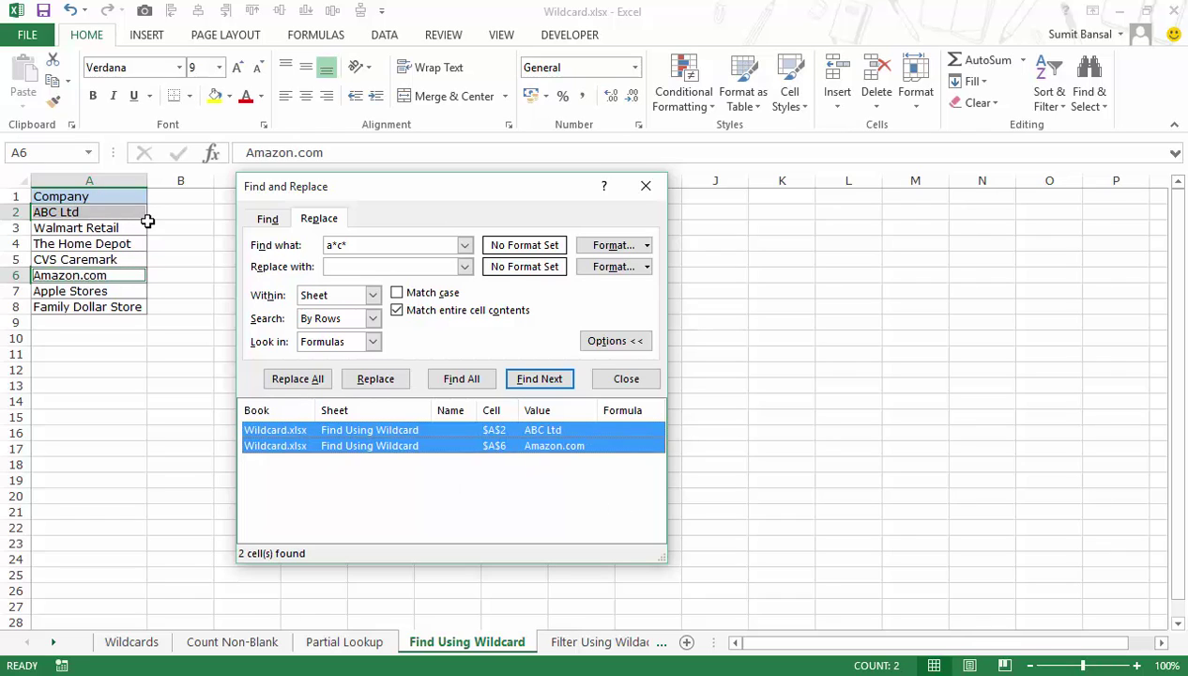
pyautogui.click(215, 95)
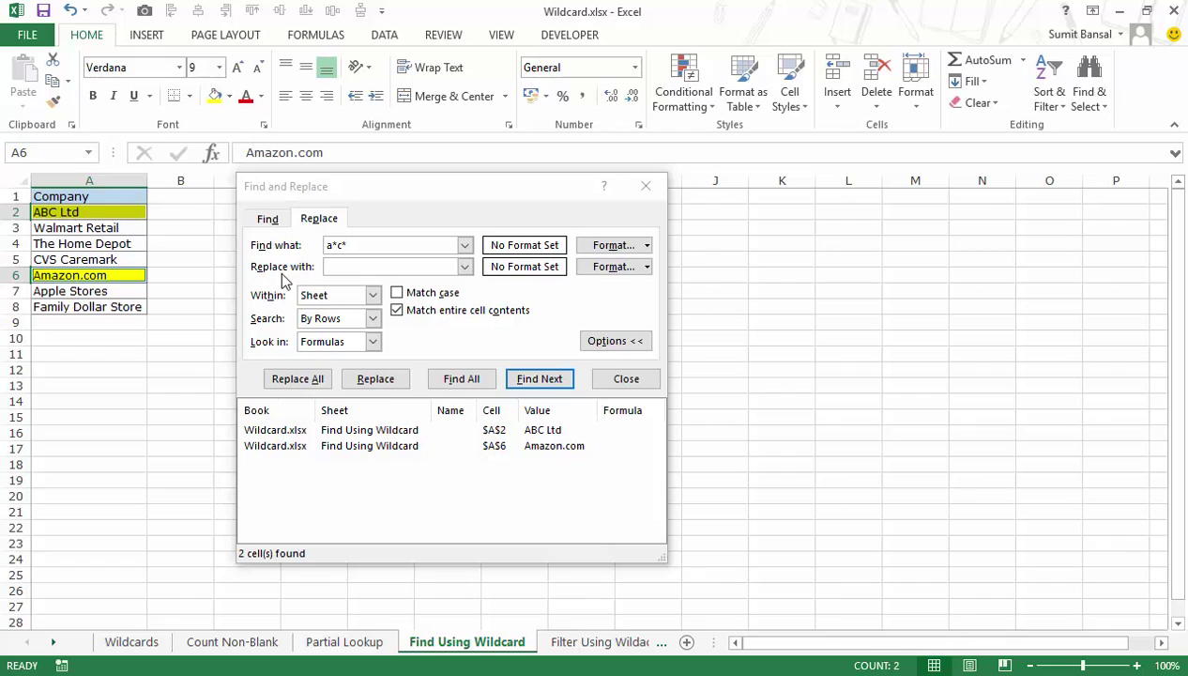
pyautogui.moveTo(436, 200); pyautogui.dragTo(495, 223)
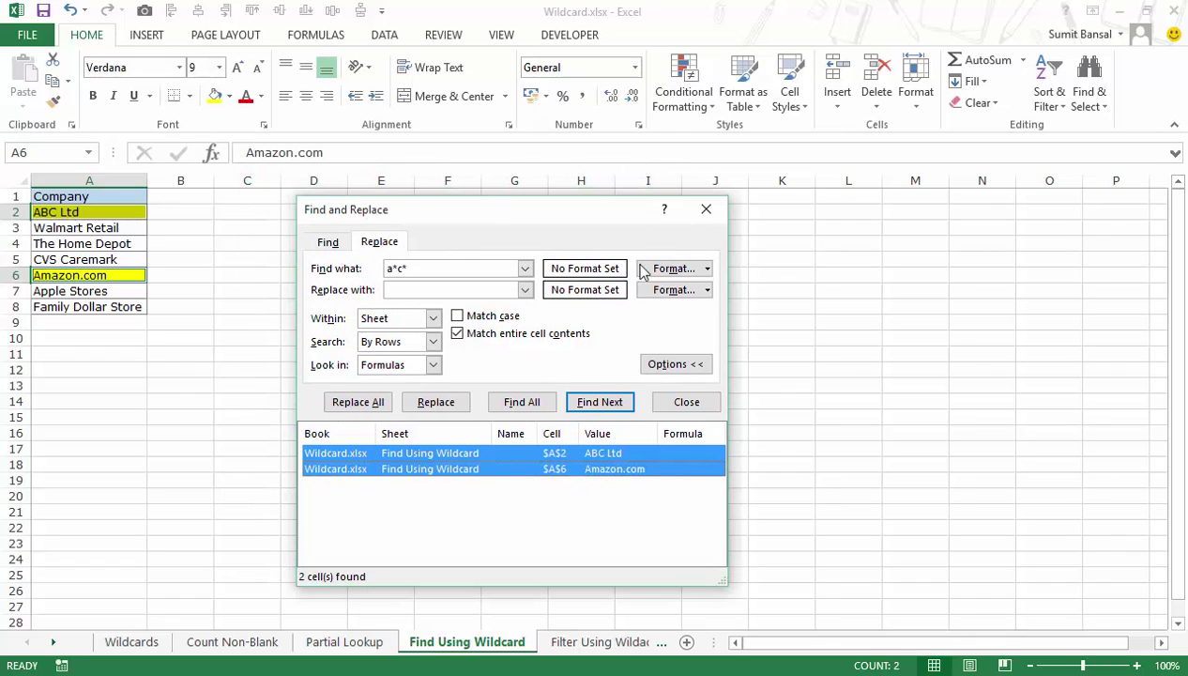
pyautogui.click(709, 216)
# On the Filter Using Wildacrd sheet, filter the Company column to entries containing a*c and select the filtered names
pyautogui.click(603, 646)
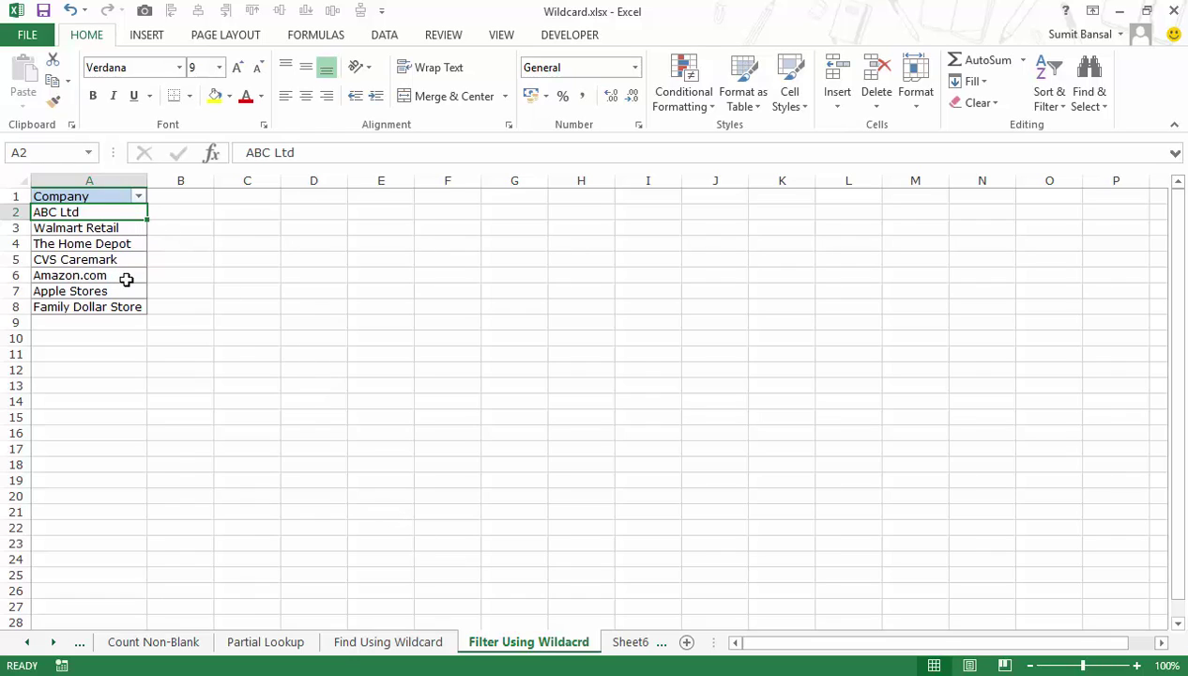
pyautogui.click(139, 198)
pyautogui.moveTo(128, 334)
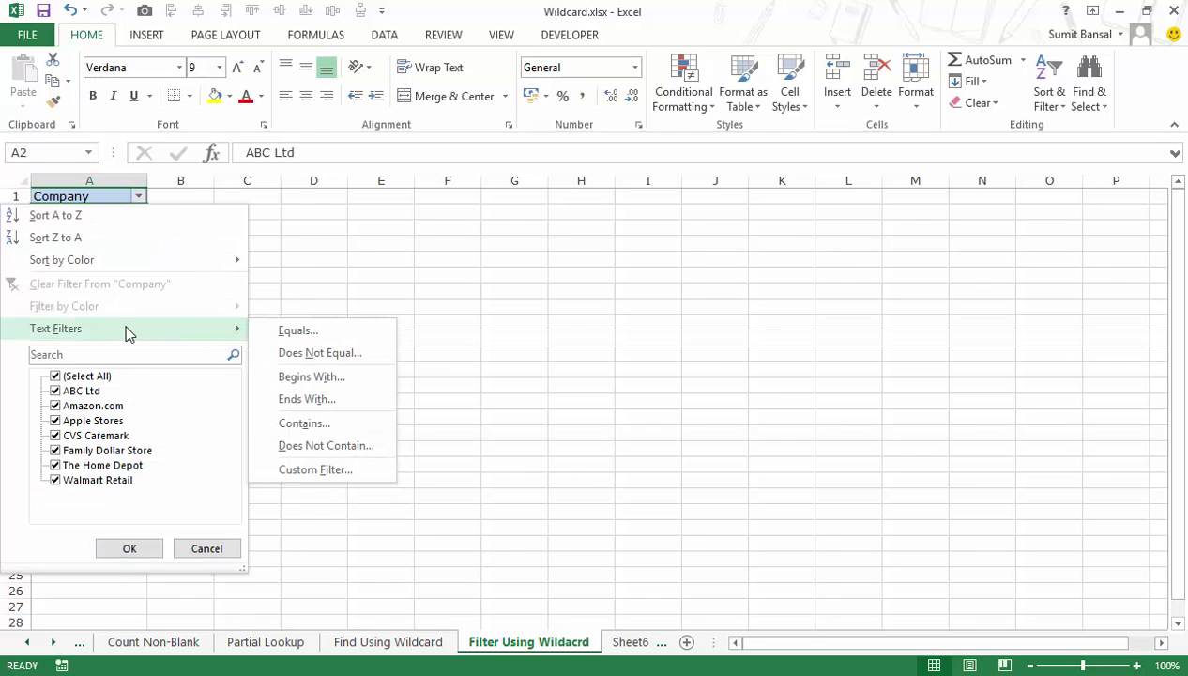
pyautogui.click(325, 429)
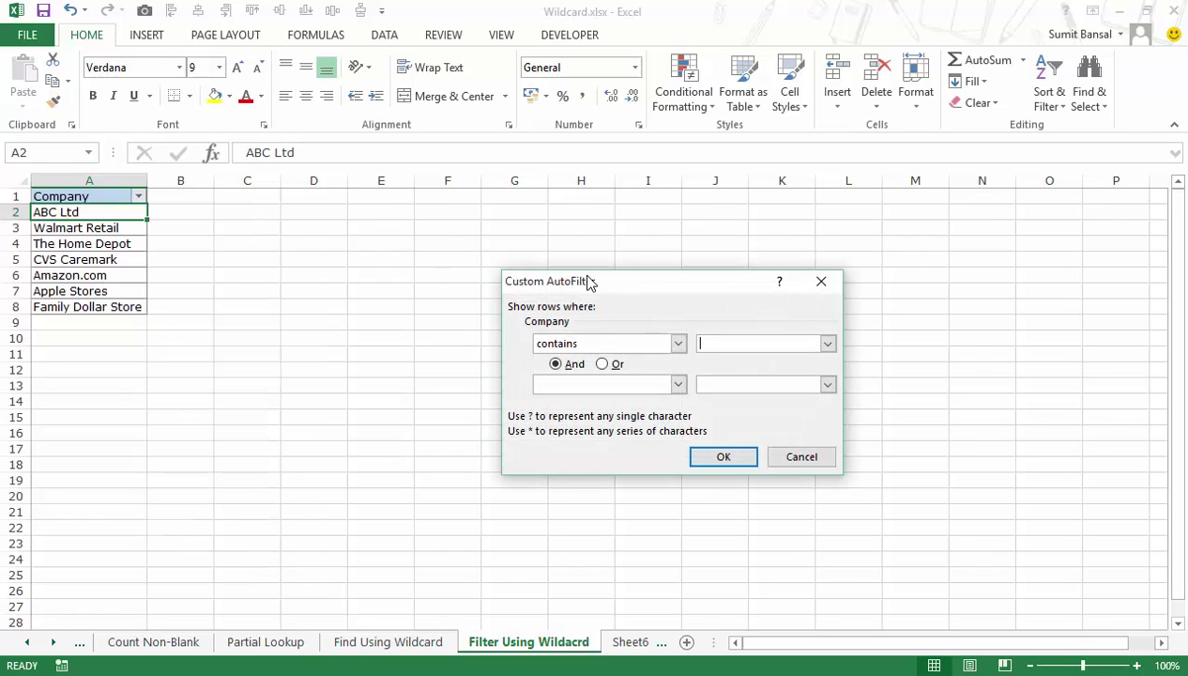
pyautogui.moveTo(589, 282); pyautogui.dragTo(365, 216)
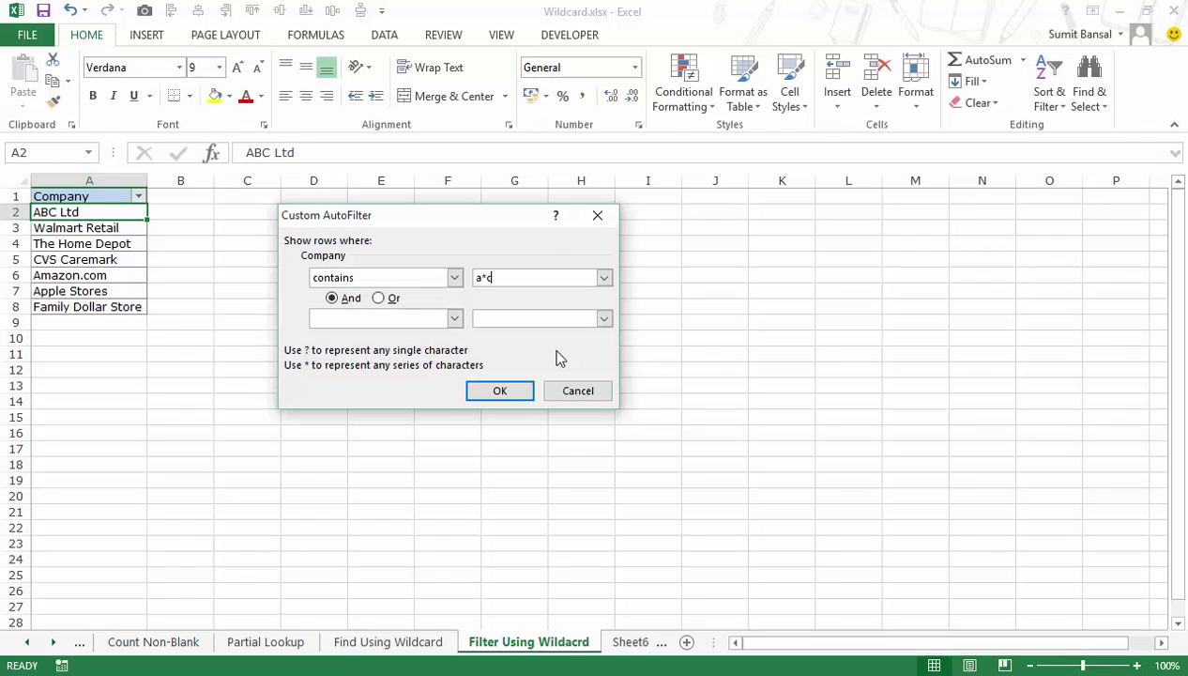
pyautogui.click(511, 391)
pyautogui.moveTo(101, 212); pyautogui.dragTo(97, 227)
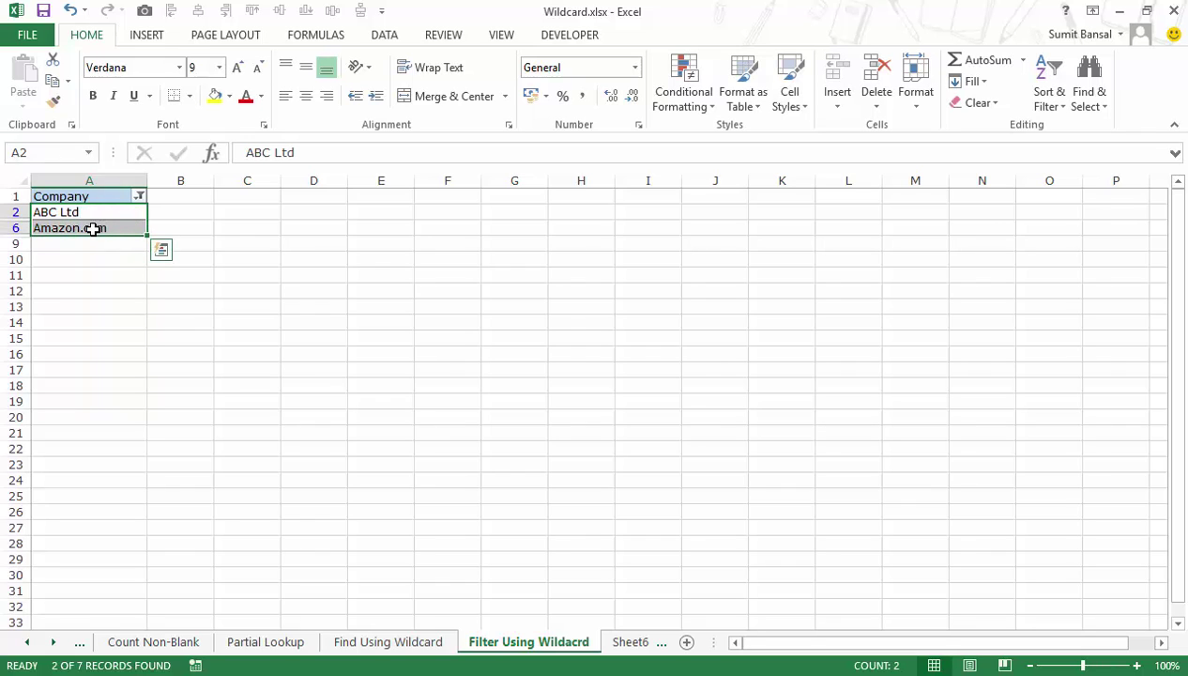
# Change the Company column's text filter to entries containing a?c
pyautogui.click(139, 196)
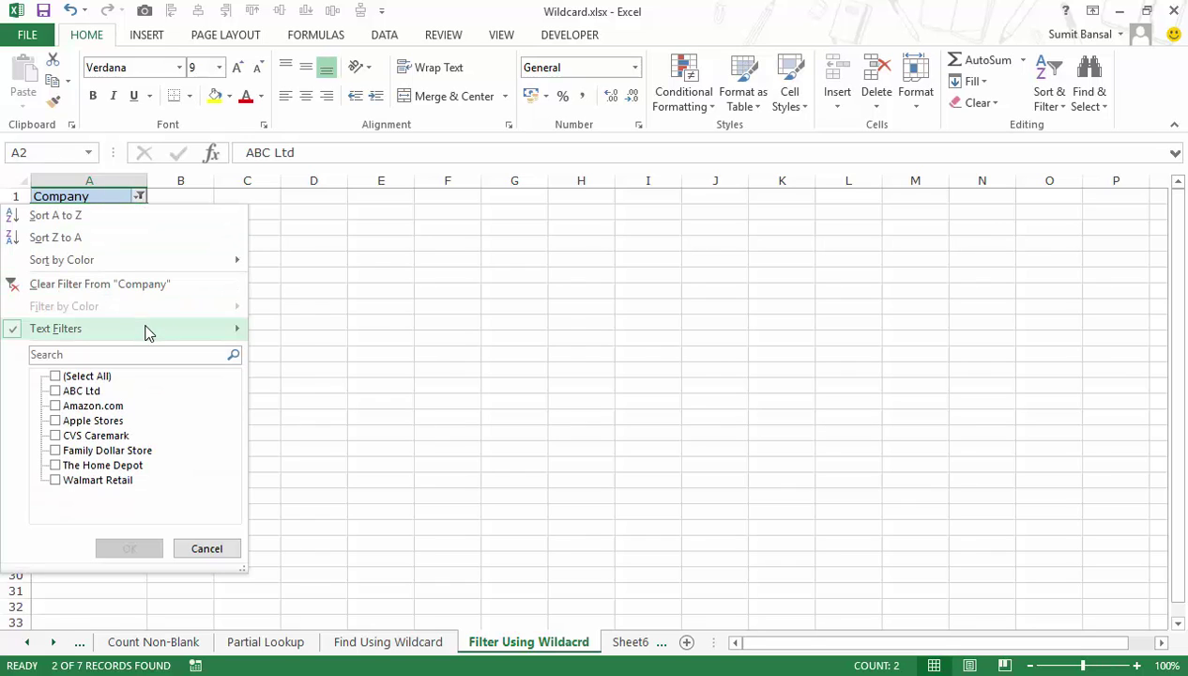
pyautogui.moveTo(148, 328)
pyautogui.click(310, 423)
pyautogui.click(513, 277)
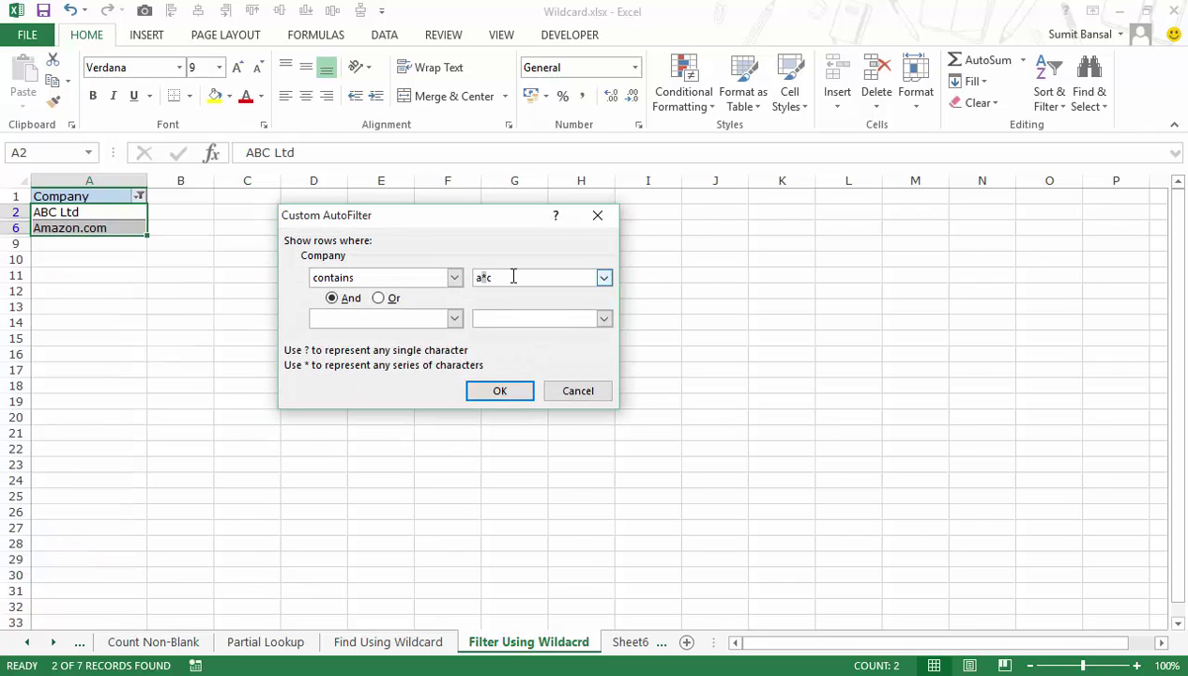
pyautogui.hotkey('shift', 'Left')
pyautogui.click(501, 390)
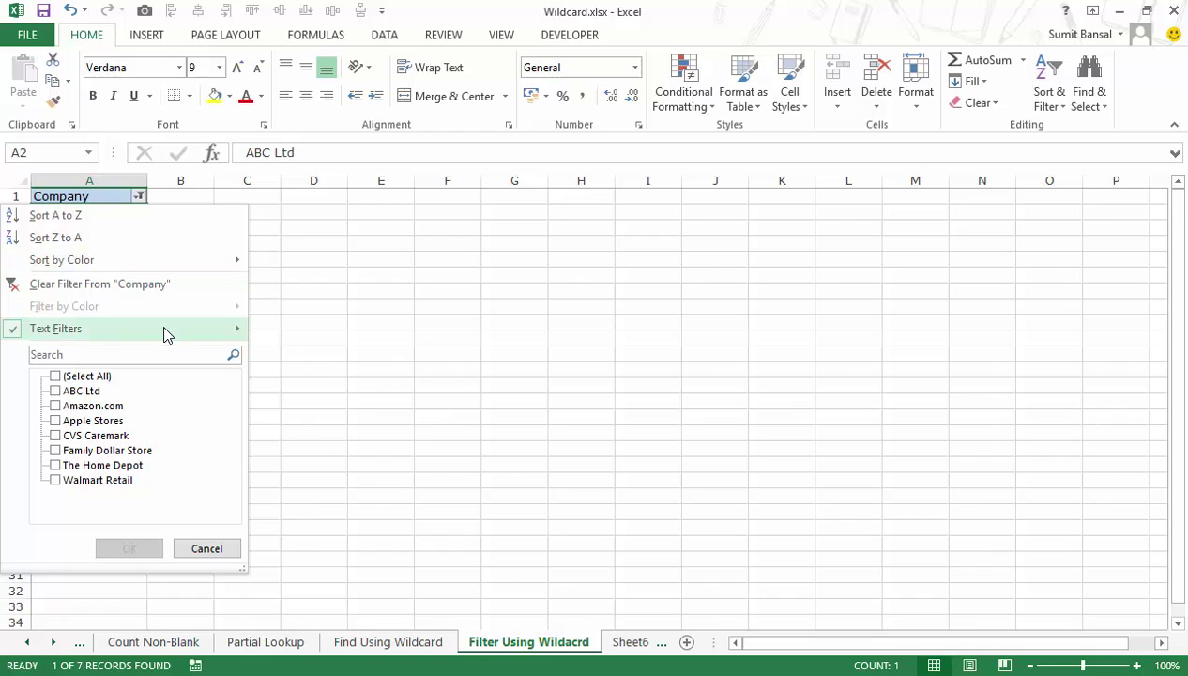
# Empty the contains criterion of the Company text filter to show all rows, and select cell D4
pyautogui.moveTo(164, 331)
pyautogui.click(297, 424)
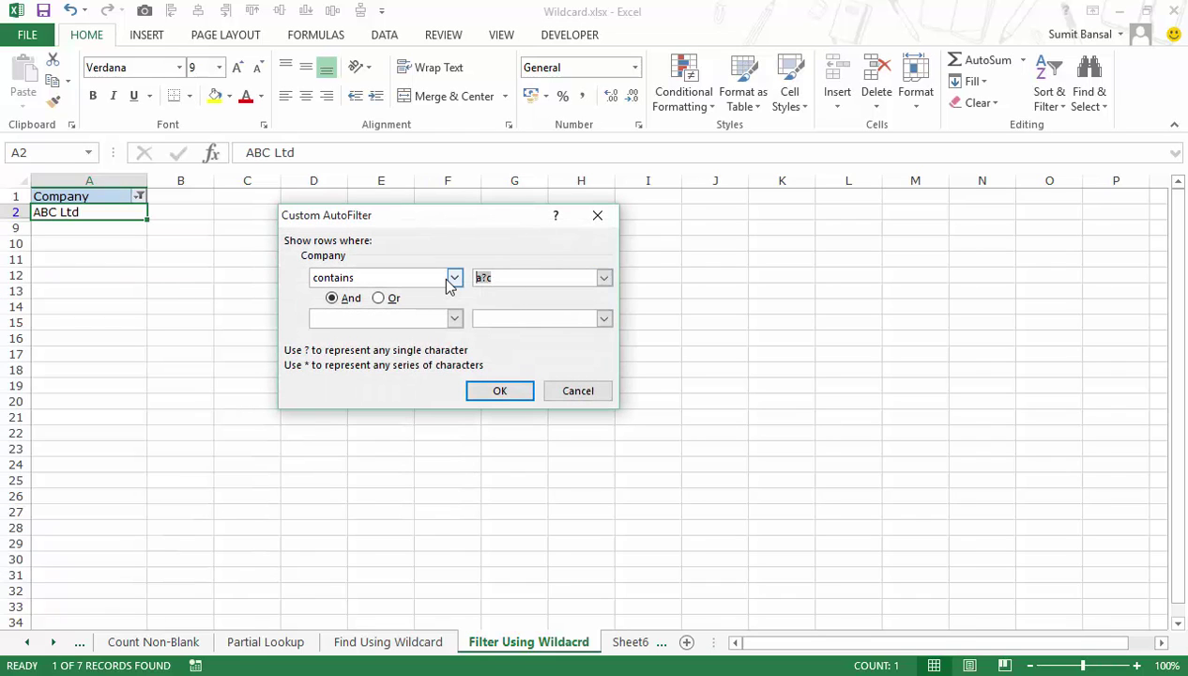
pyautogui.press('BackSpace')
pyautogui.click(502, 392)
pyautogui.click(314, 242)
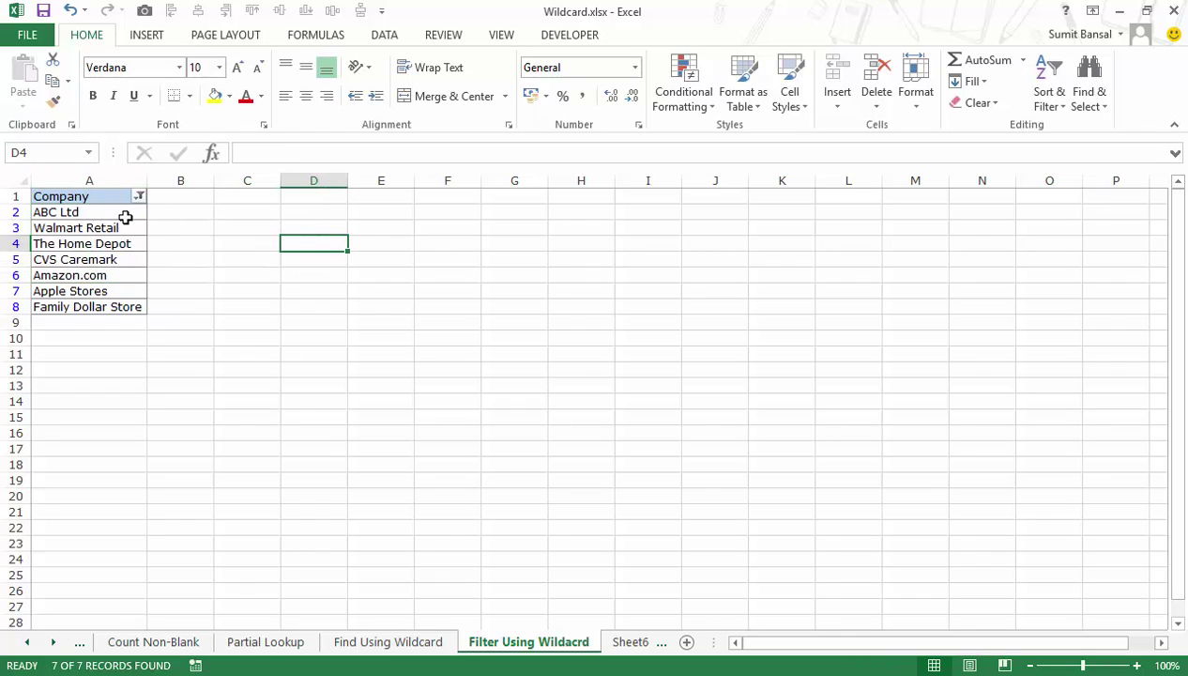
# Search the Company column's filter list for a?c* and apply the matching results as the filter
pyautogui.click(139, 196)
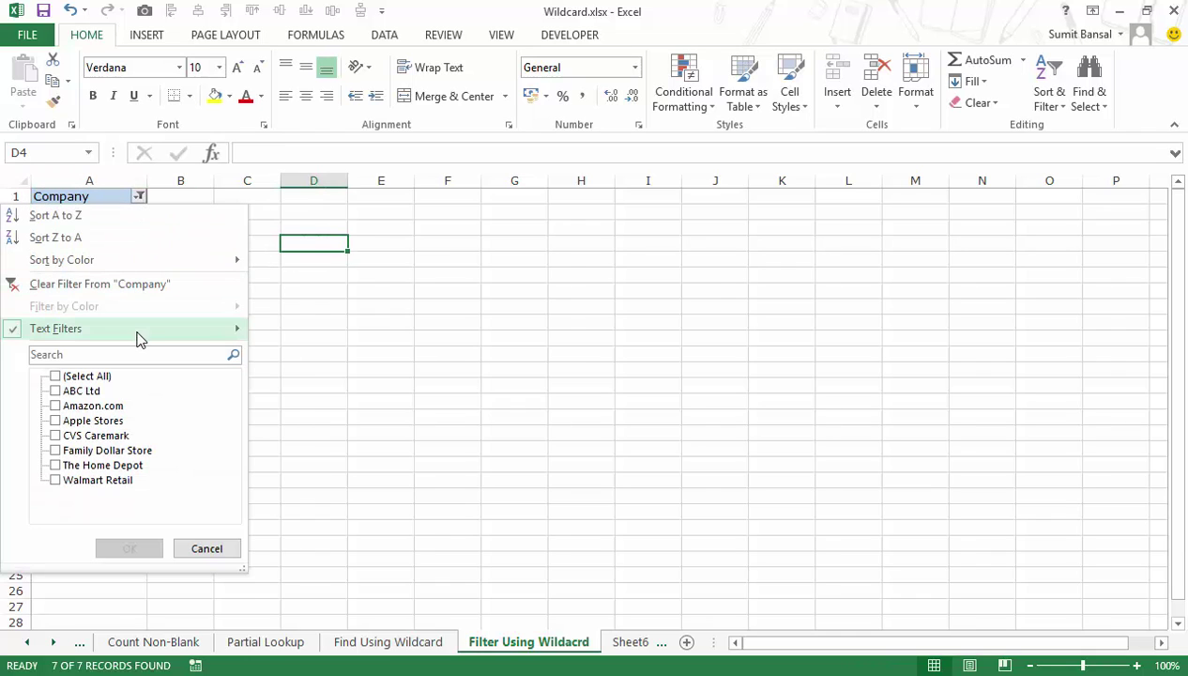
pyautogui.moveTo(138, 329)
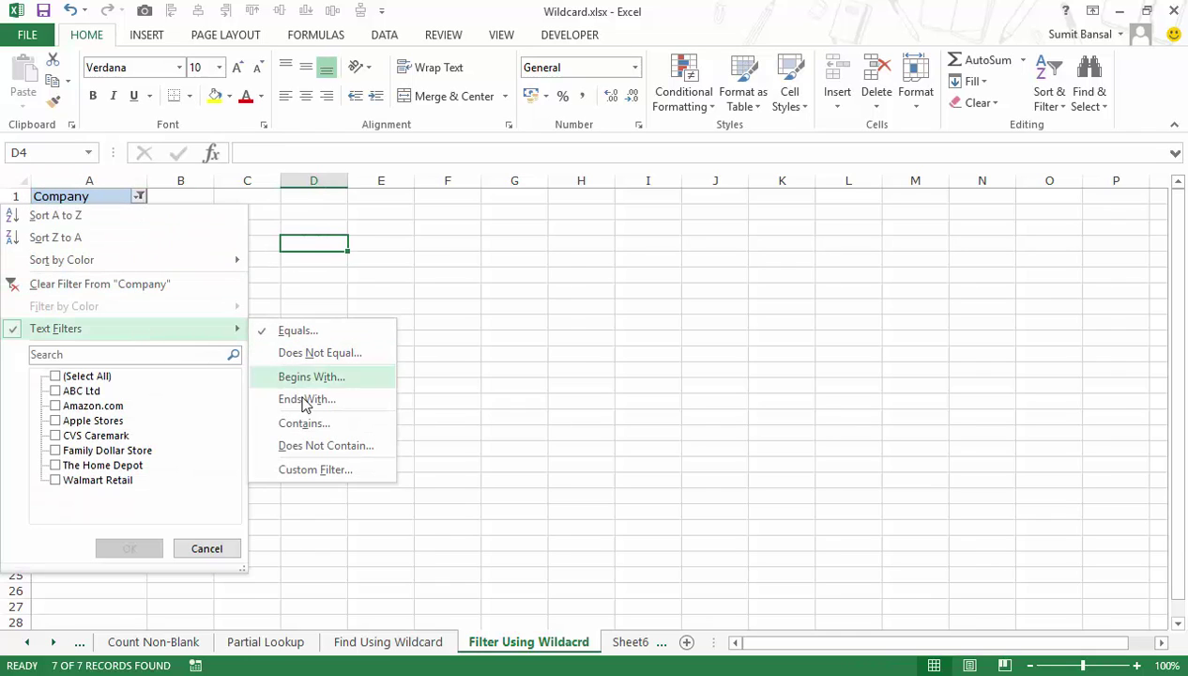
pyautogui.click(119, 354)
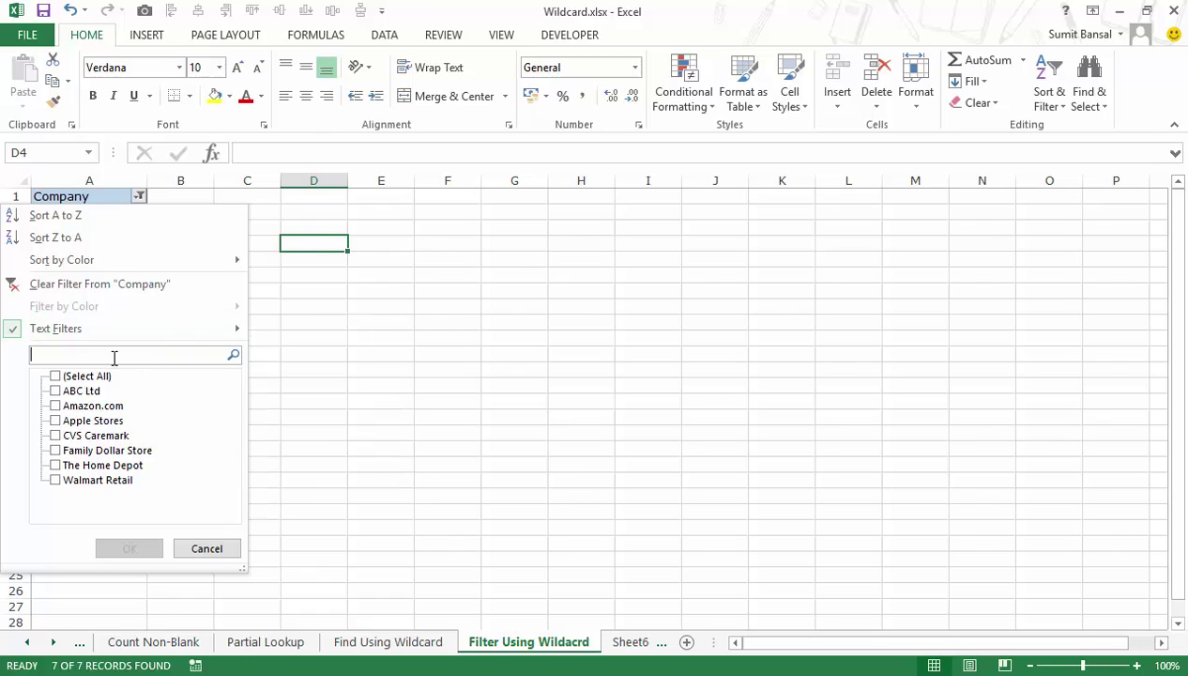
pyautogui.write('a')
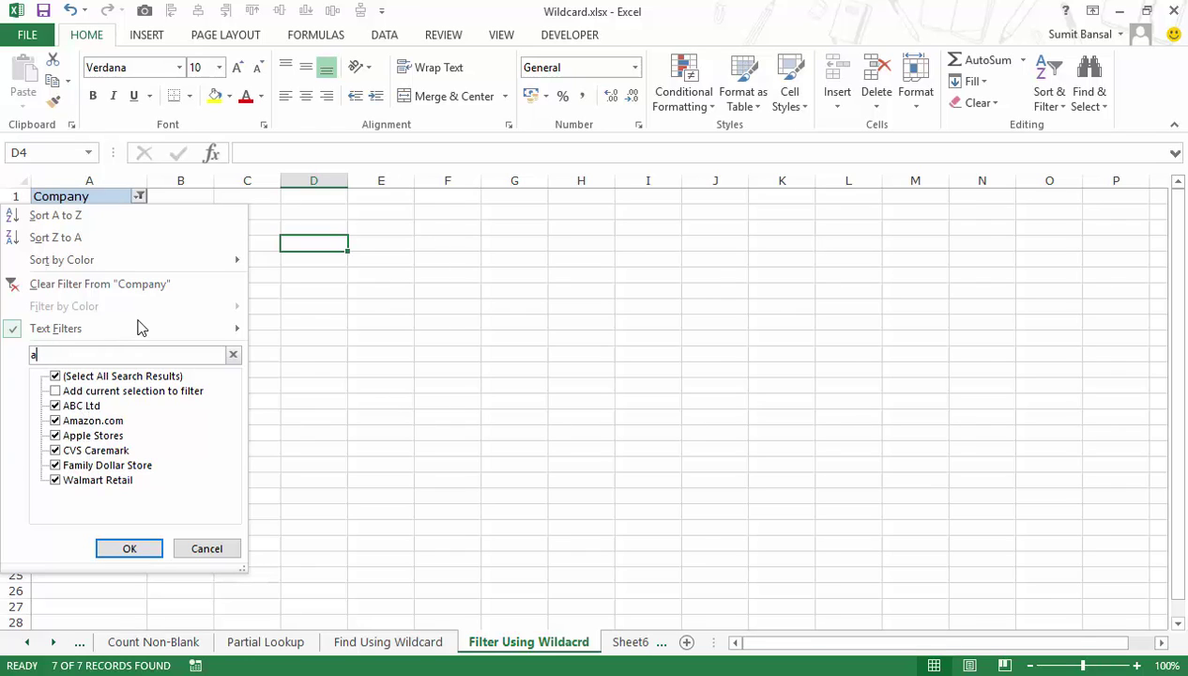
pyautogui.write('*')
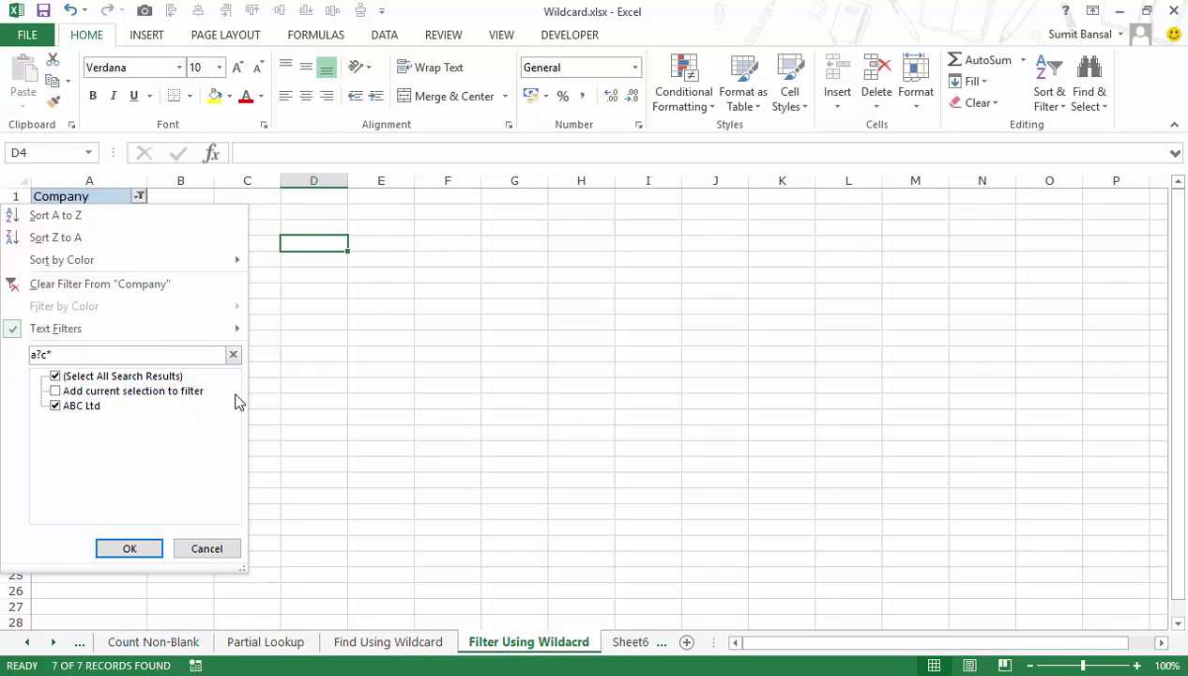
pyautogui.click(148, 550)
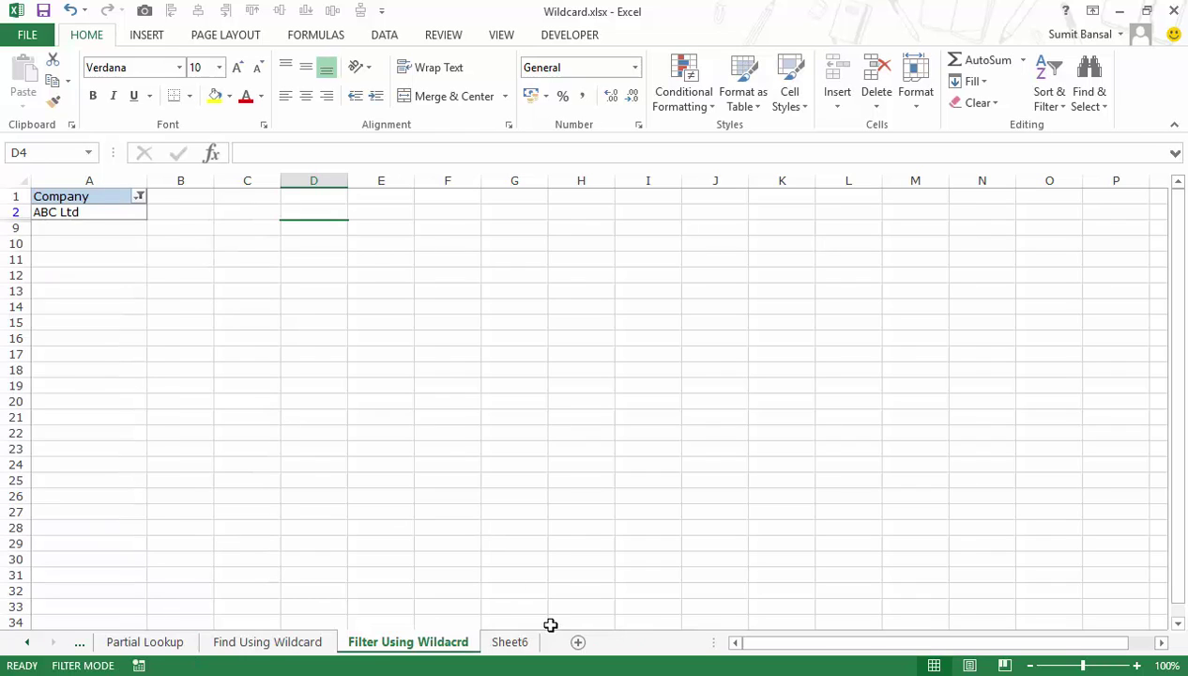
# On Sheet6, examine the lookup values in C2:C4 and the names in A2:A4
pyautogui.click(510, 644)
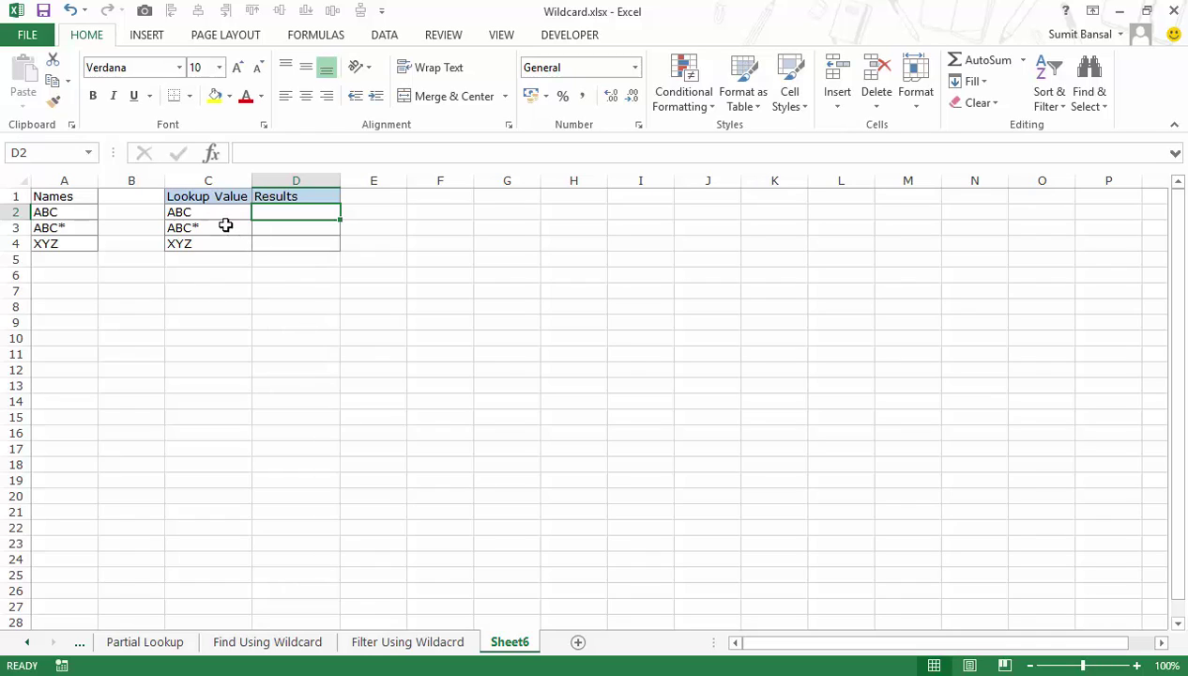
pyautogui.moveTo(218, 206); pyautogui.dragTo(201, 242)
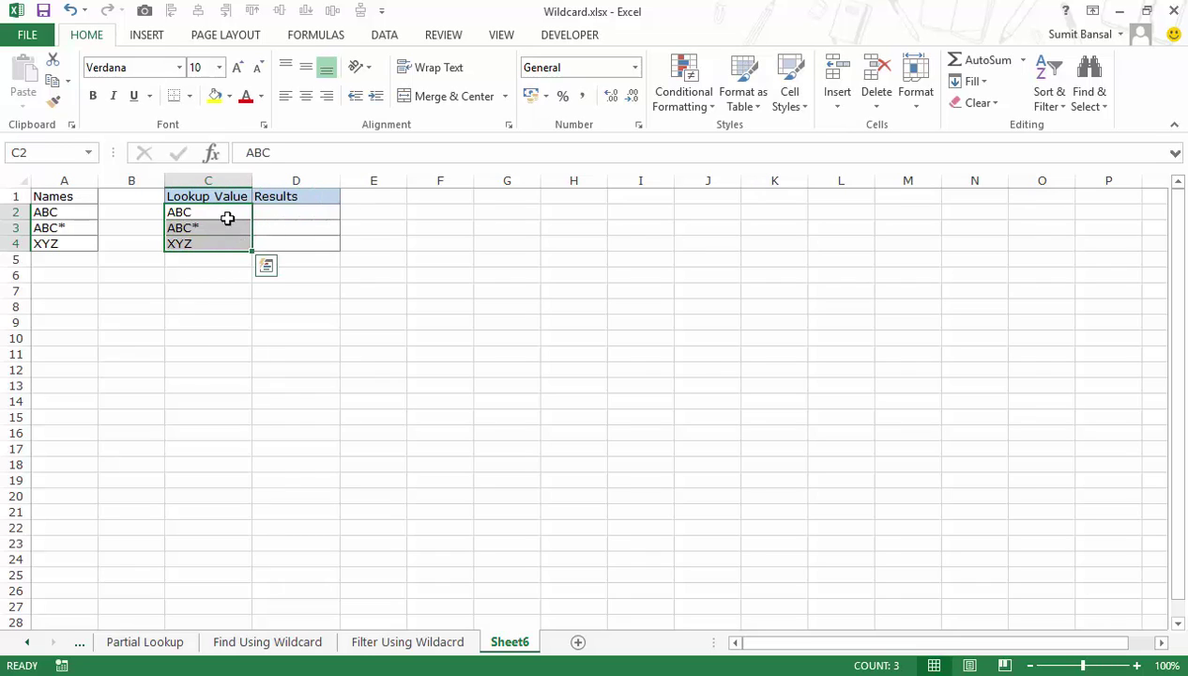
pyautogui.moveTo(58, 211); pyautogui.dragTo(59, 240)
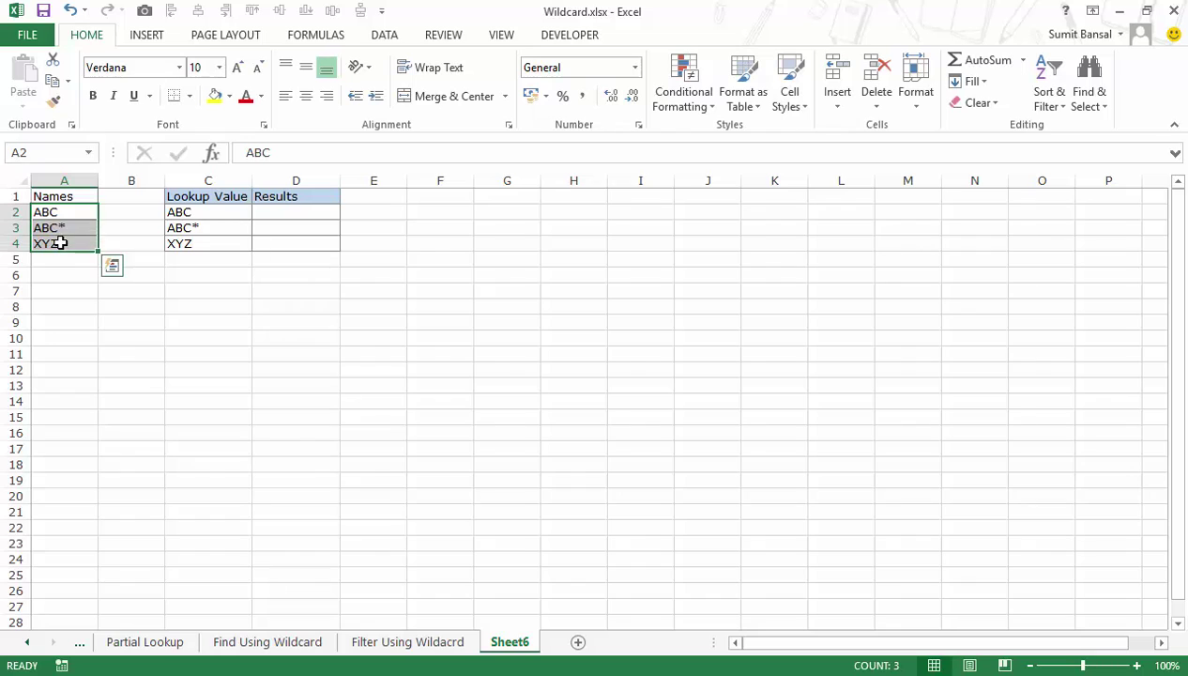
# In D2, enter the exact-match lookup formula =VLOOKUP(C2,$A$2:$A$4,1,0)
pyautogui.click(276, 206)
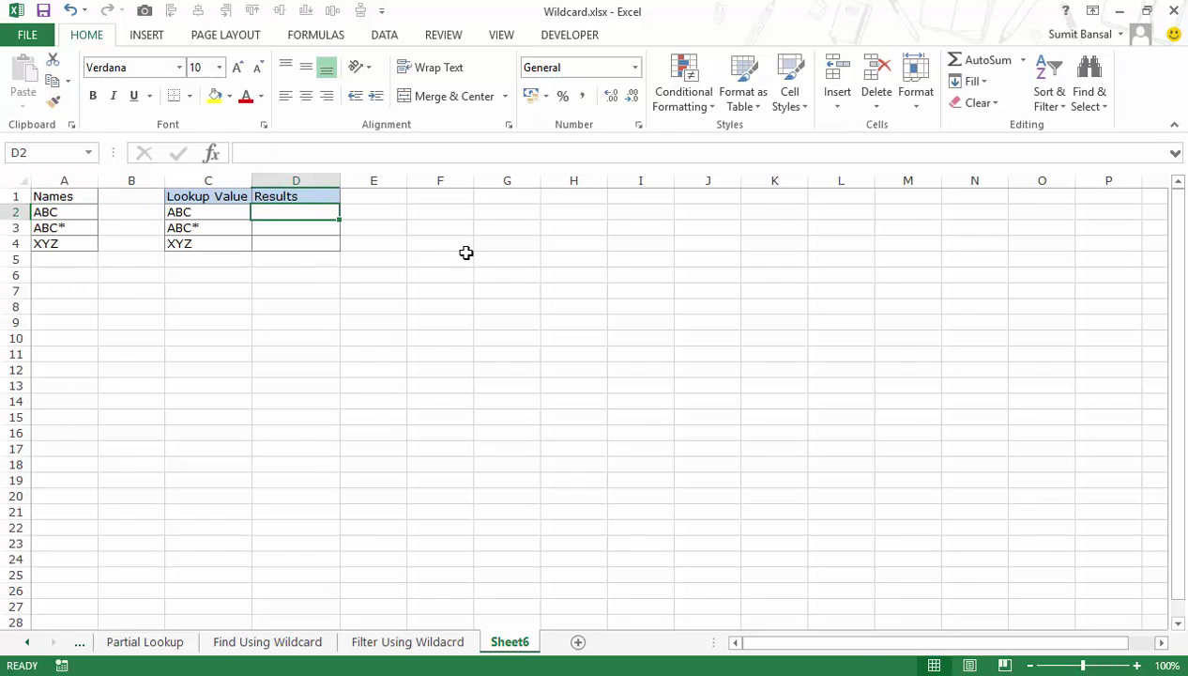
pyautogui.write('=')
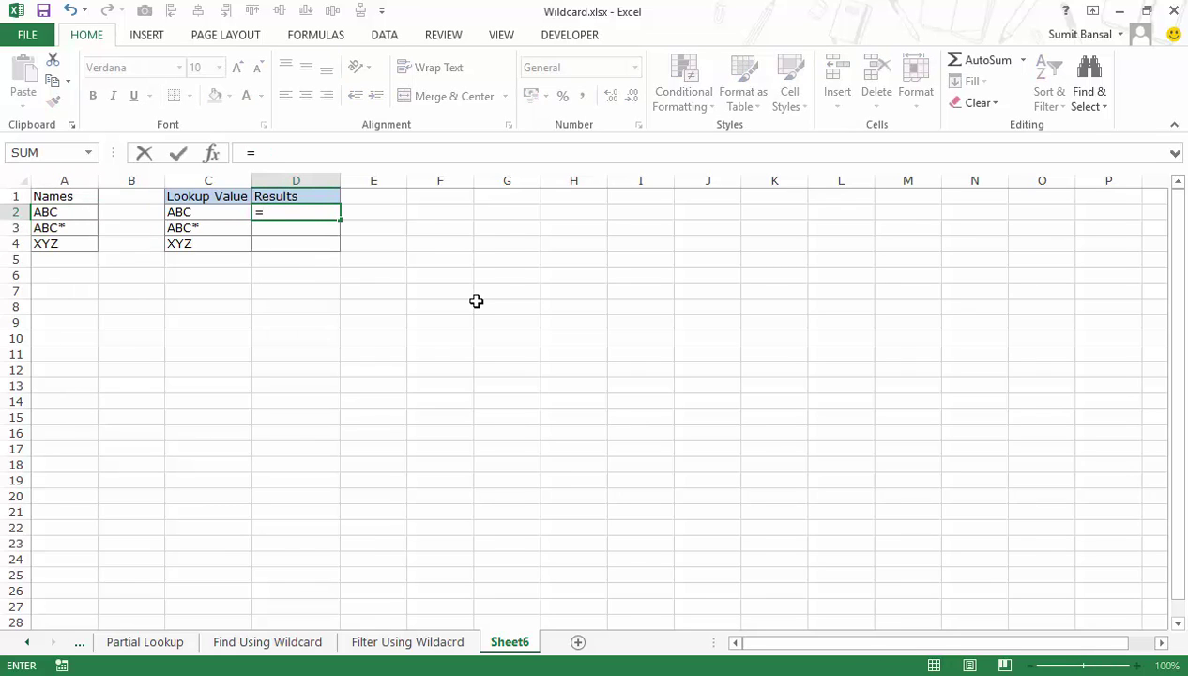
pyautogui.write('vloo')
pyautogui.press('Tab')
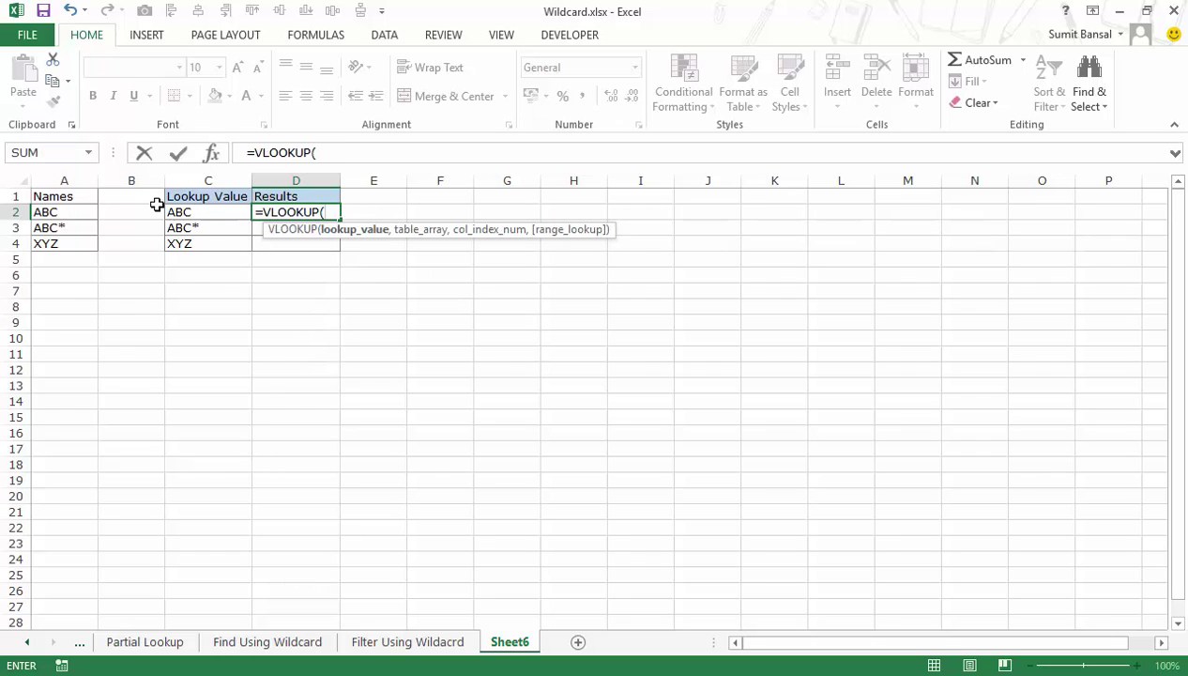
pyautogui.click(180, 208)
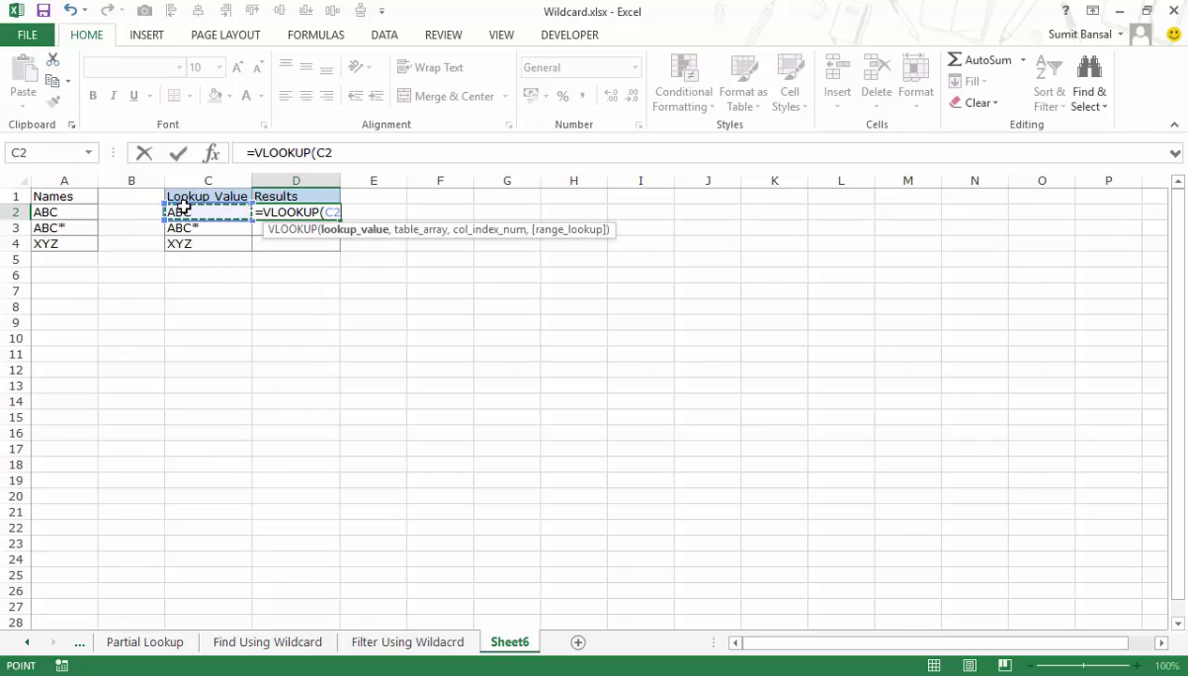
pyautogui.write(',')
pyautogui.moveTo(66, 210); pyautogui.dragTo(66, 237)
pyautogui.press('F4')
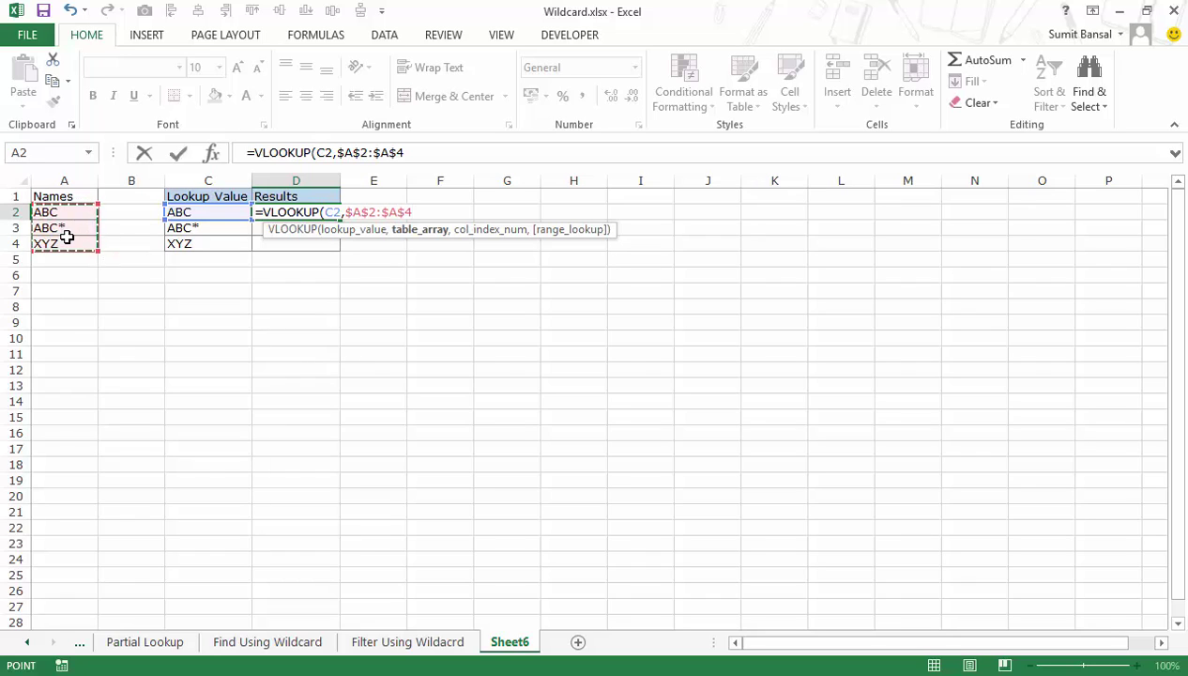
pyautogui.write(',1')
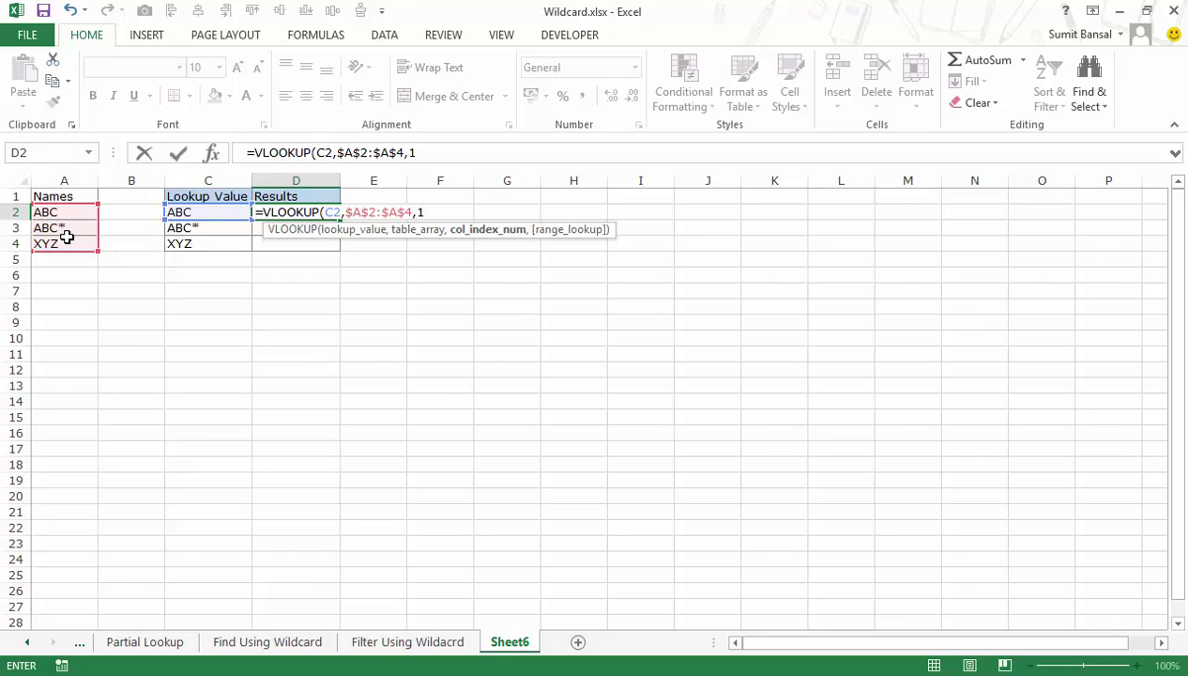
pyautogui.write(',')
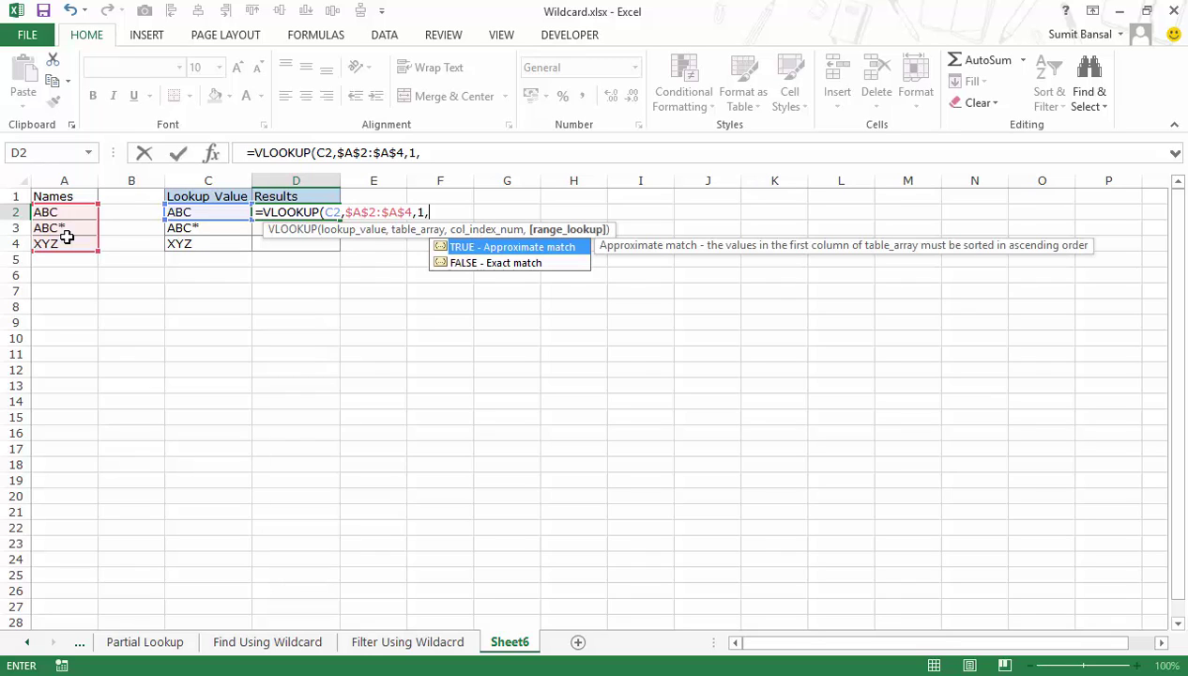
pyautogui.write('0)')
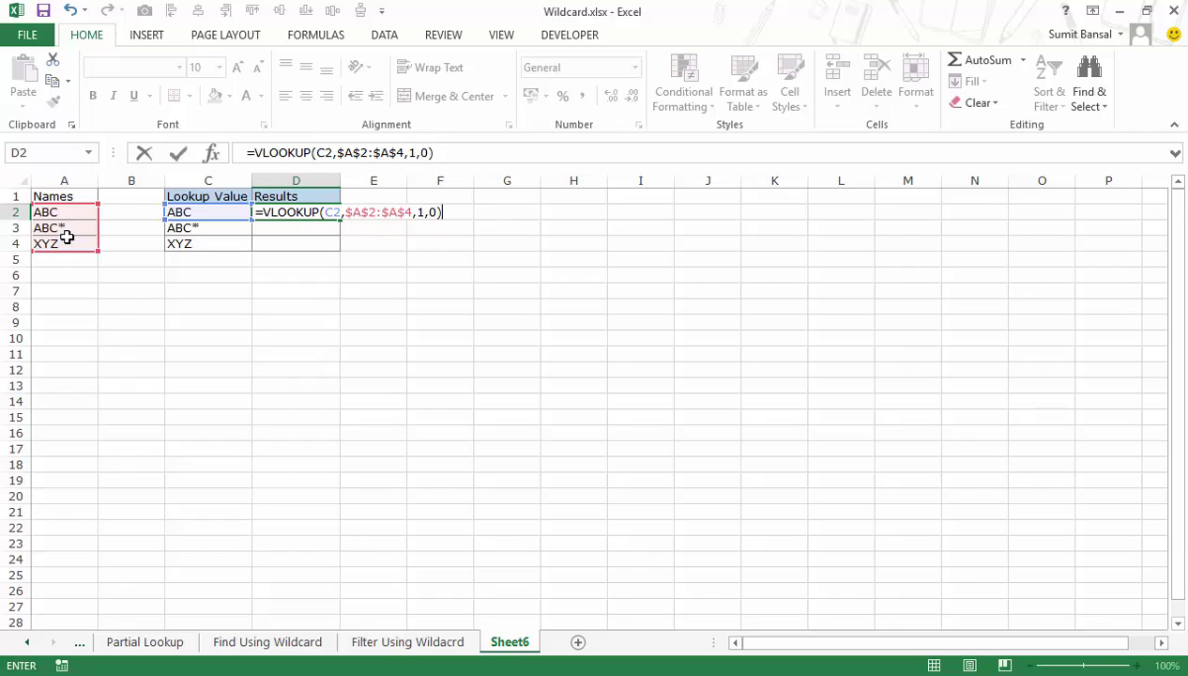
pyautogui.press('Return')
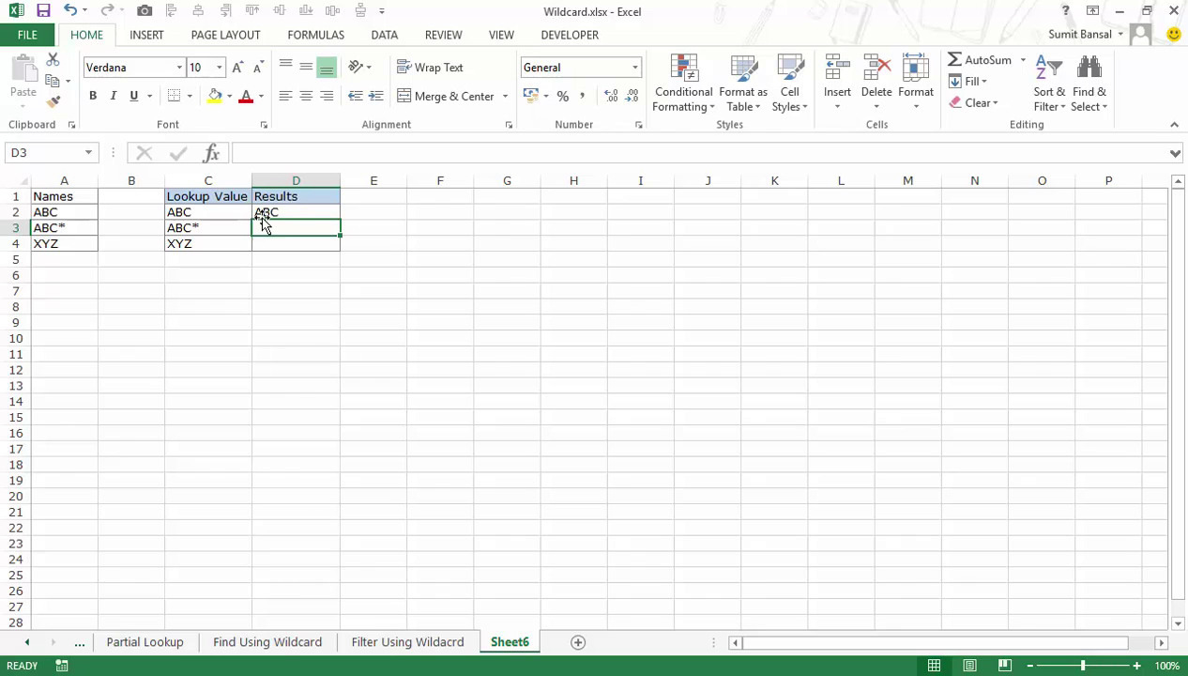
# Fill the D2 lookup formula down to D4 and compare the lookup values in rows 2 and 3 with their results
pyautogui.moveTo(280, 200); pyautogui.dragTo(289, 208)
pyautogui.click(291, 208)
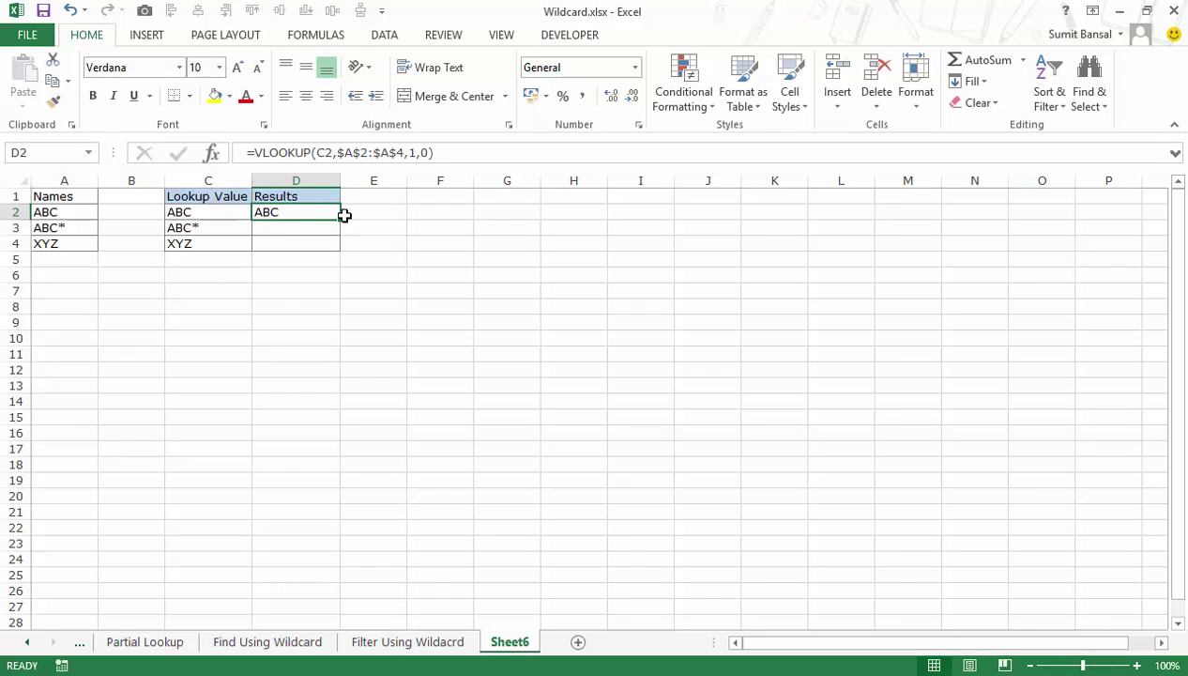
pyautogui.doubleClick(341, 220)
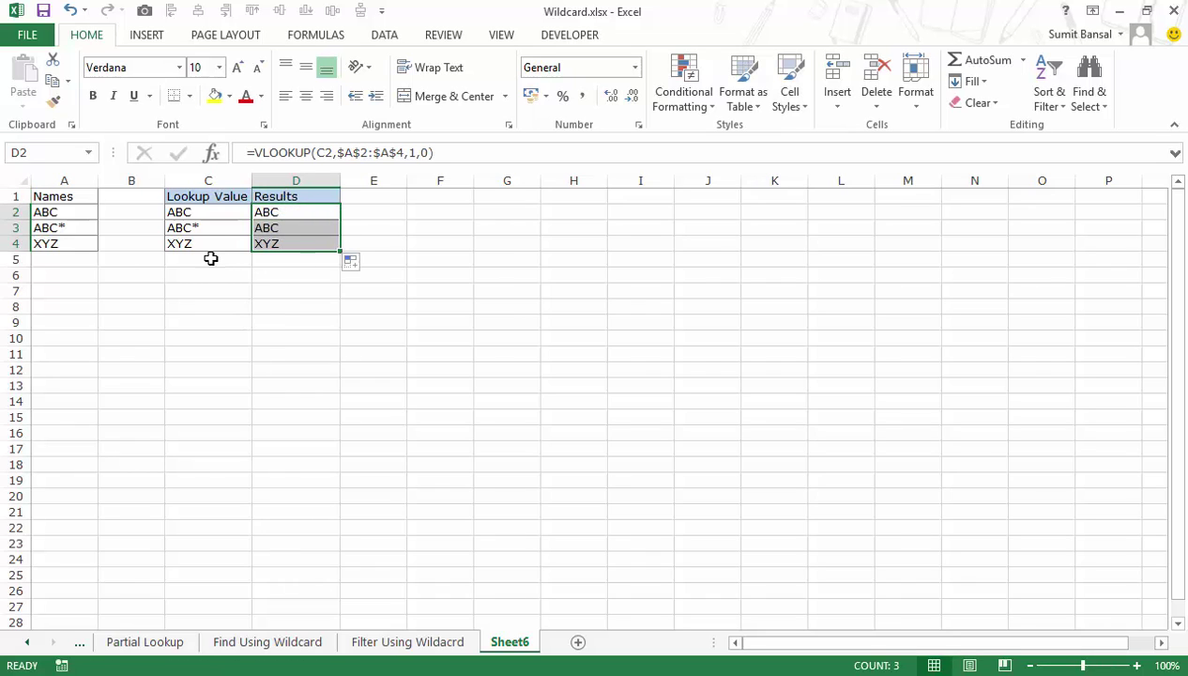
pyautogui.moveTo(190, 215); pyautogui.dragTo(275, 214)
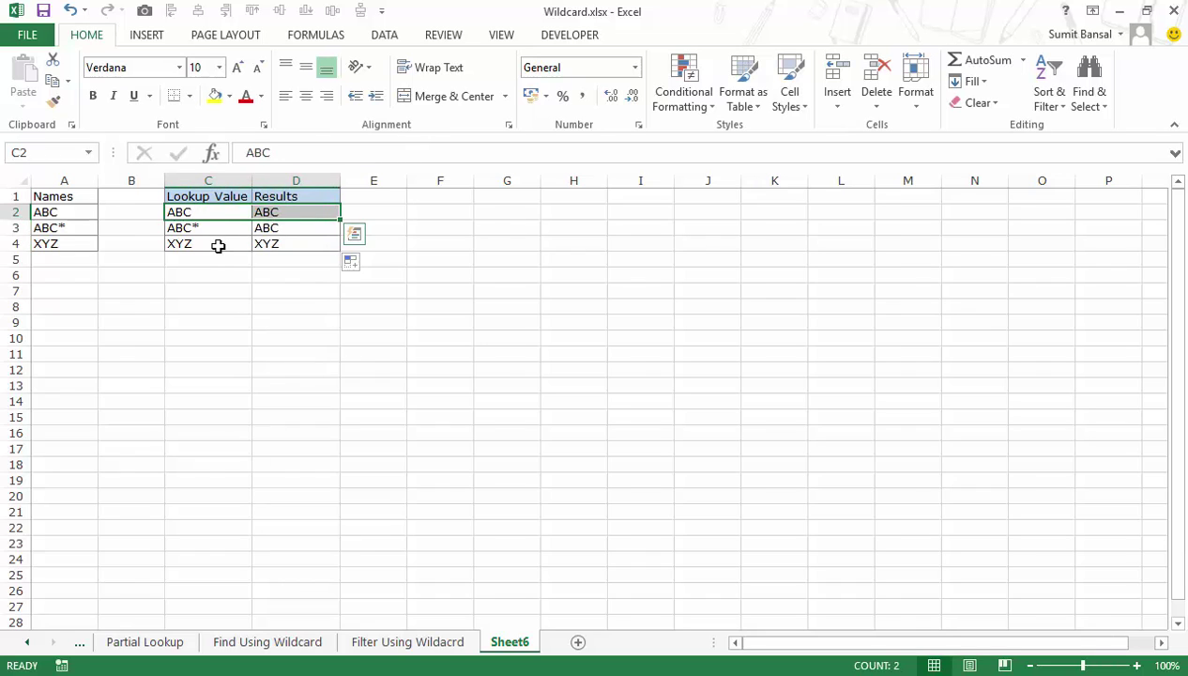
pyautogui.moveTo(217, 244); pyautogui.dragTo(265, 228)
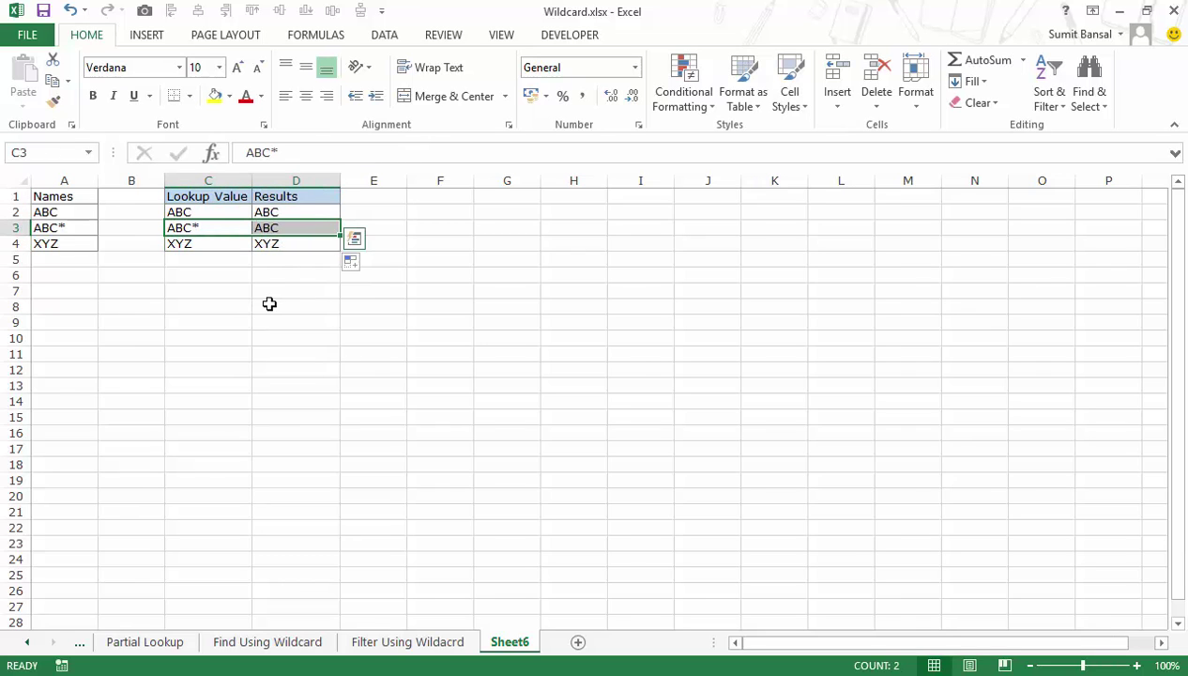
# Evaluate the C3 argument inside D3's VLOOKUP formula in place, and restore the cell reference
pyautogui.click(277, 228)
pyautogui.doubleClick(278, 228)
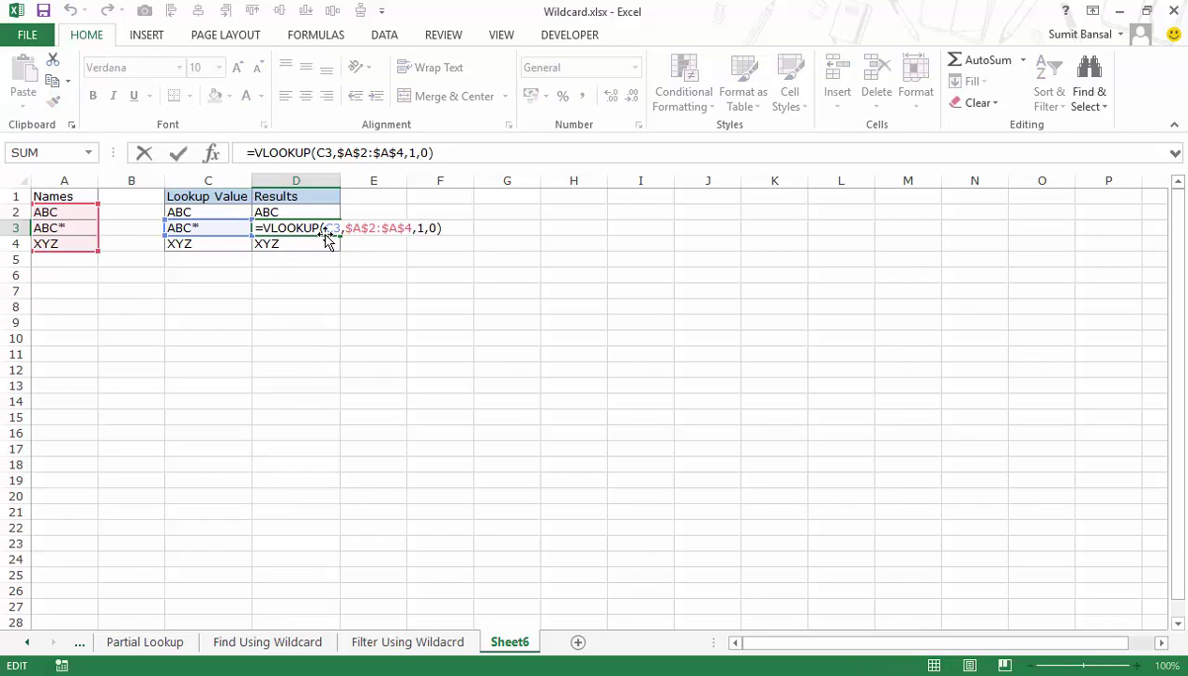
pyautogui.moveTo(327, 231); pyautogui.dragTo(340, 229)
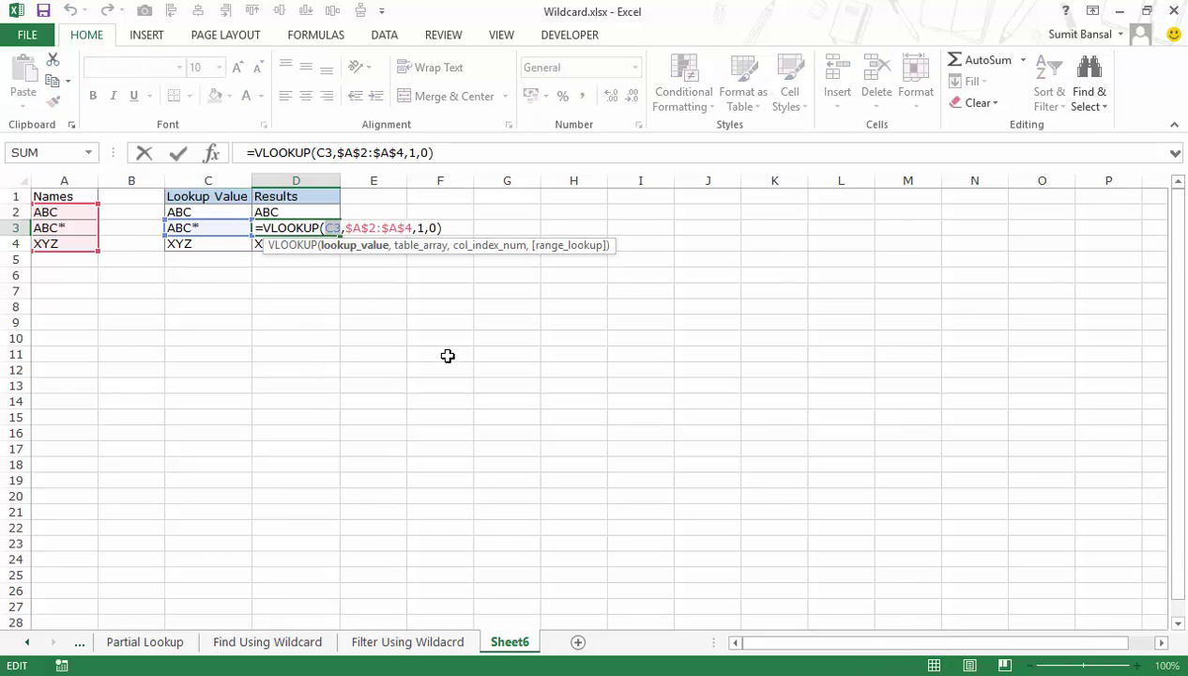
pyautogui.press('F9')
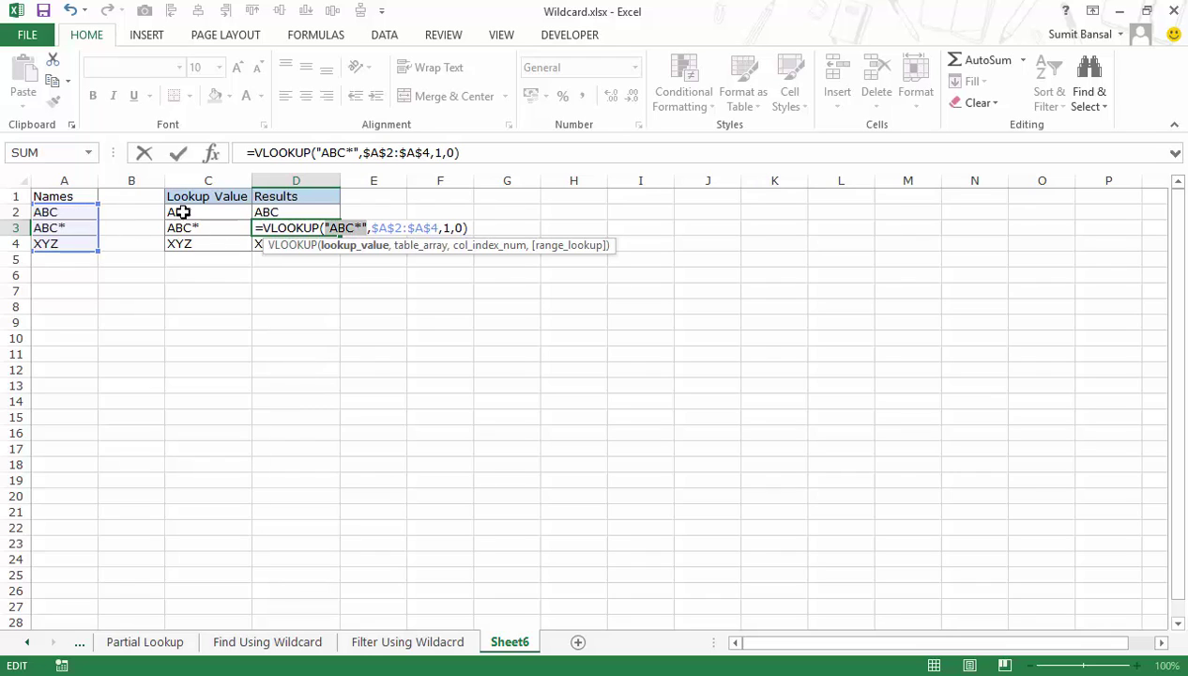
pyautogui.write('C3')
# Wrap the lookup value in D3's formula as SUBSTITUTE(C3,"*","~*") so the asterisk is matched literally, accepting the formula correction
pyautogui.click(325, 229)
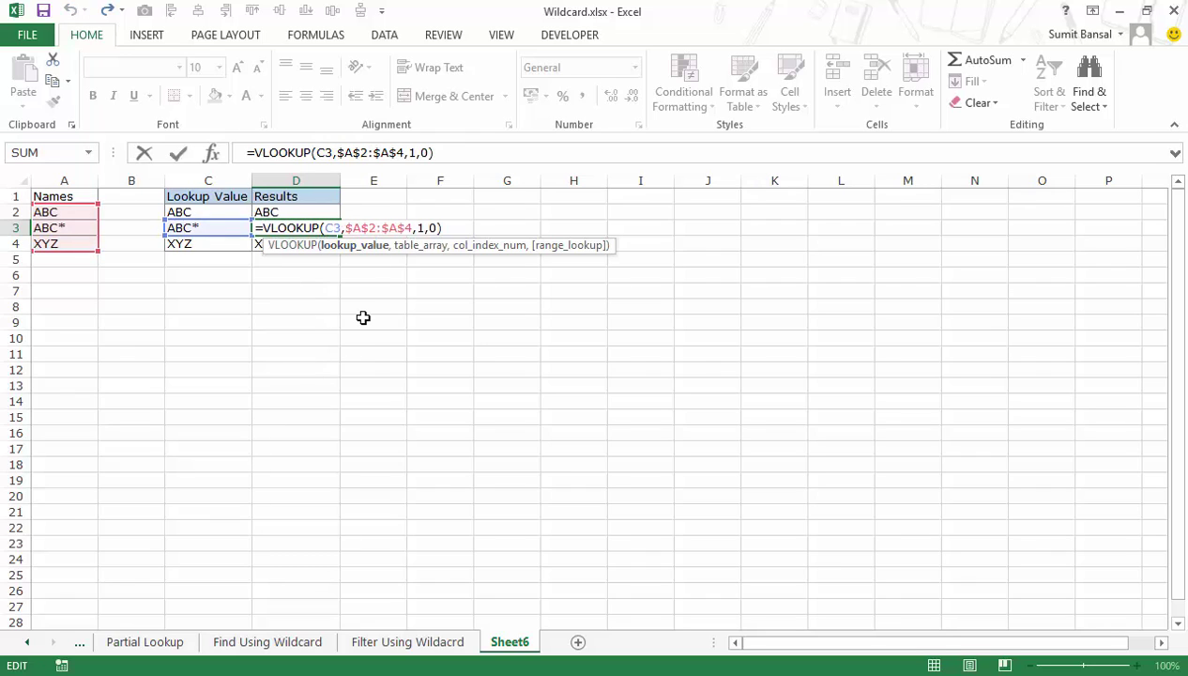
pyautogui.write('subs')
pyautogui.press('Tab')
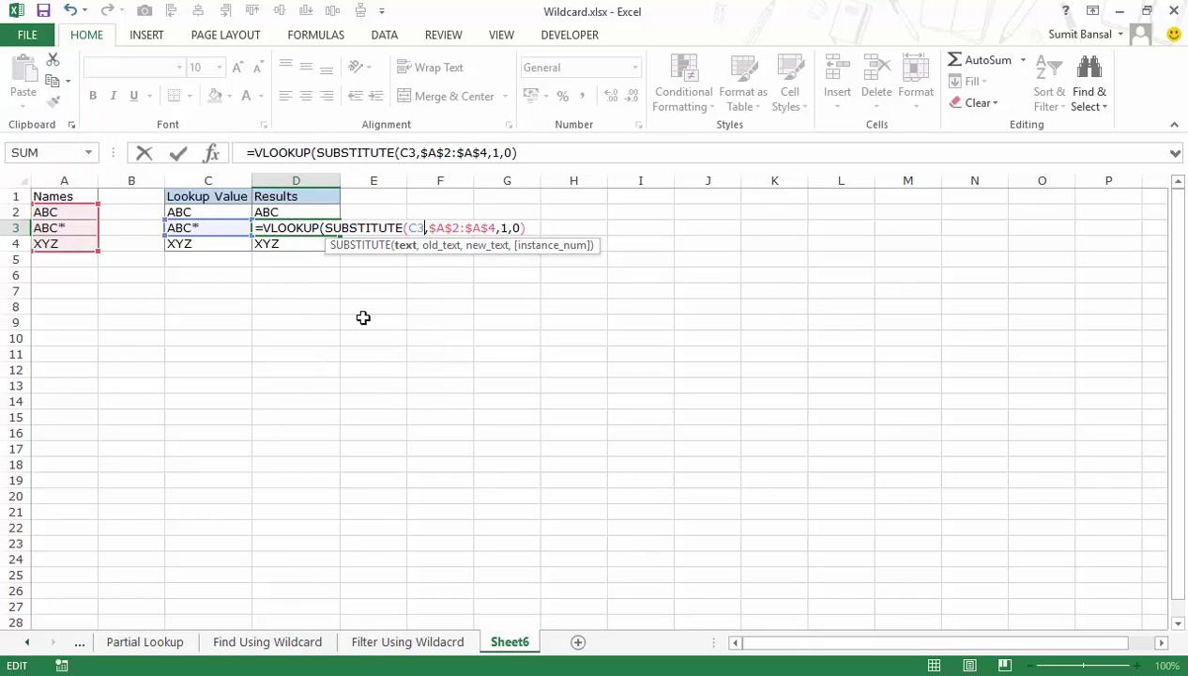
pyautogui.write(',"*"')
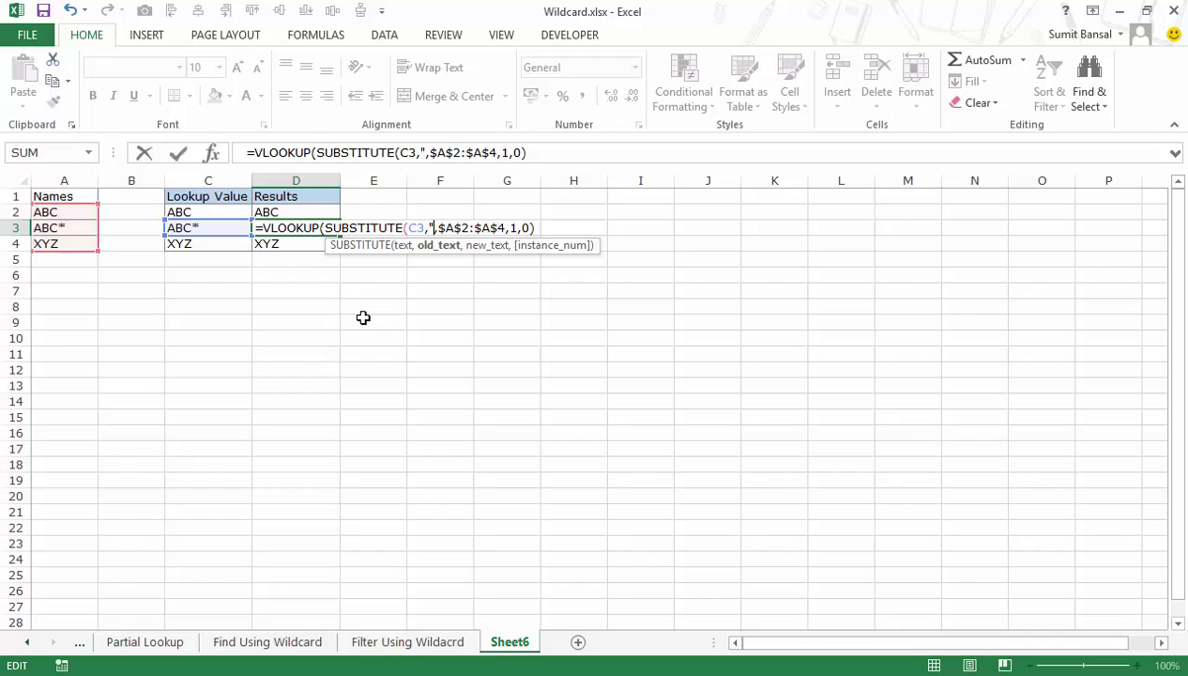
pyautogui.write('"')
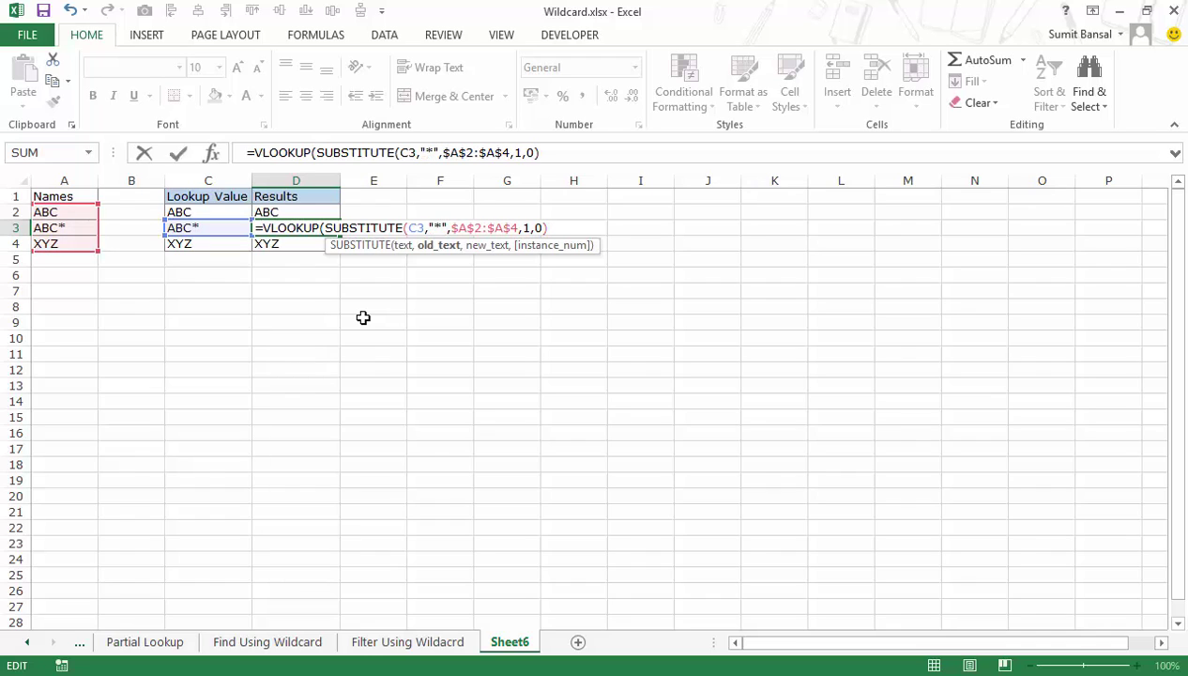
pyautogui.write(',')
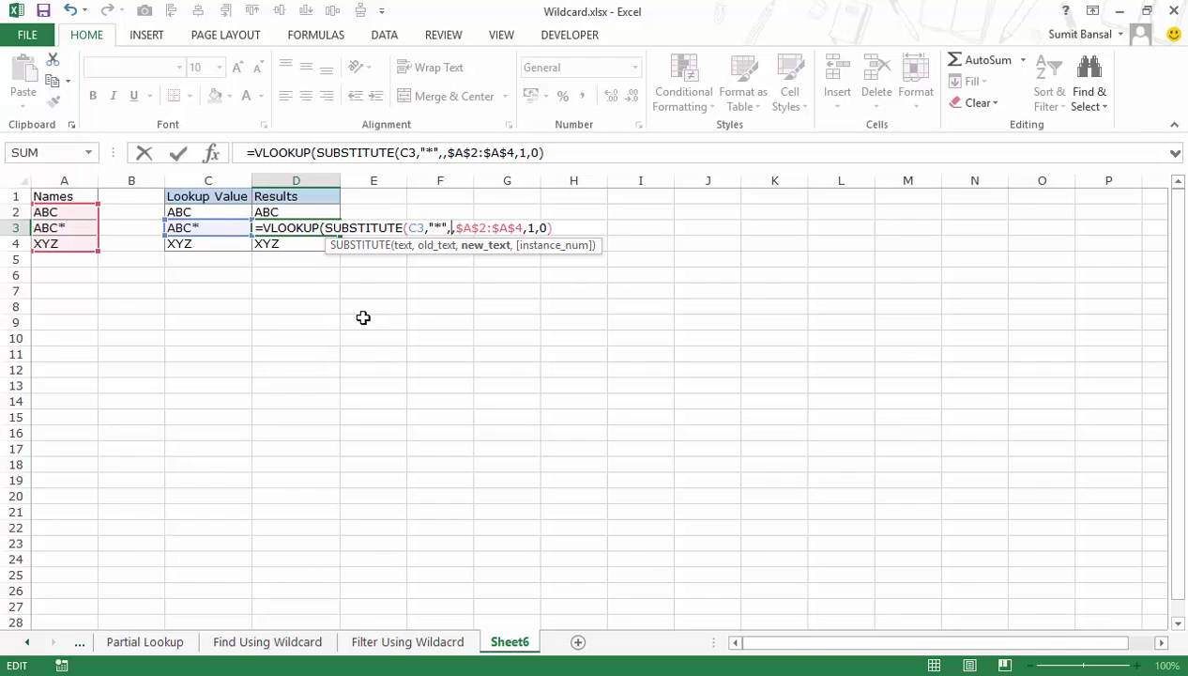
pyautogui.write('"')
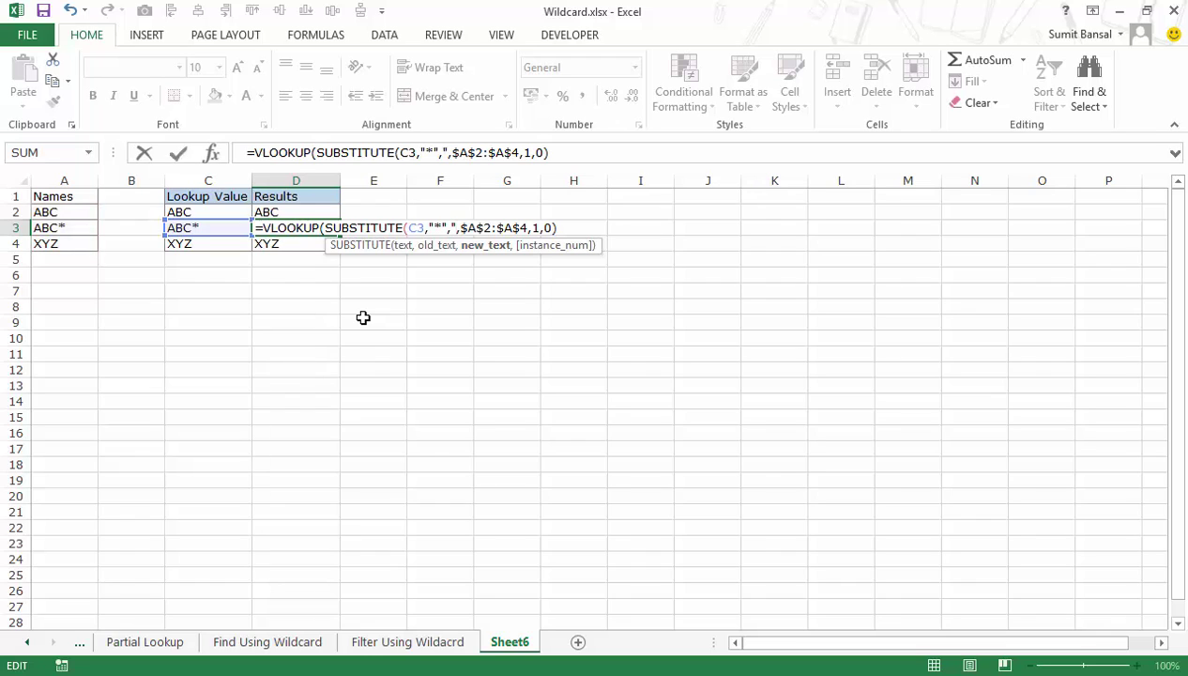
pyautogui.write('~*')
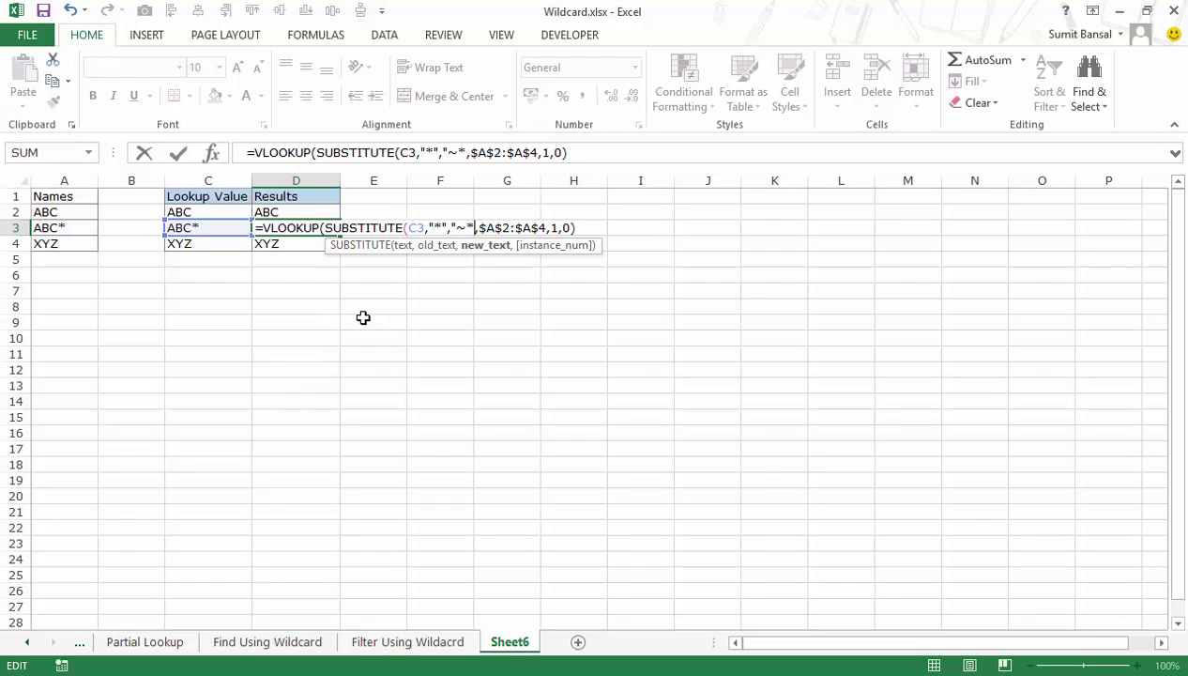
pyautogui.write('")')
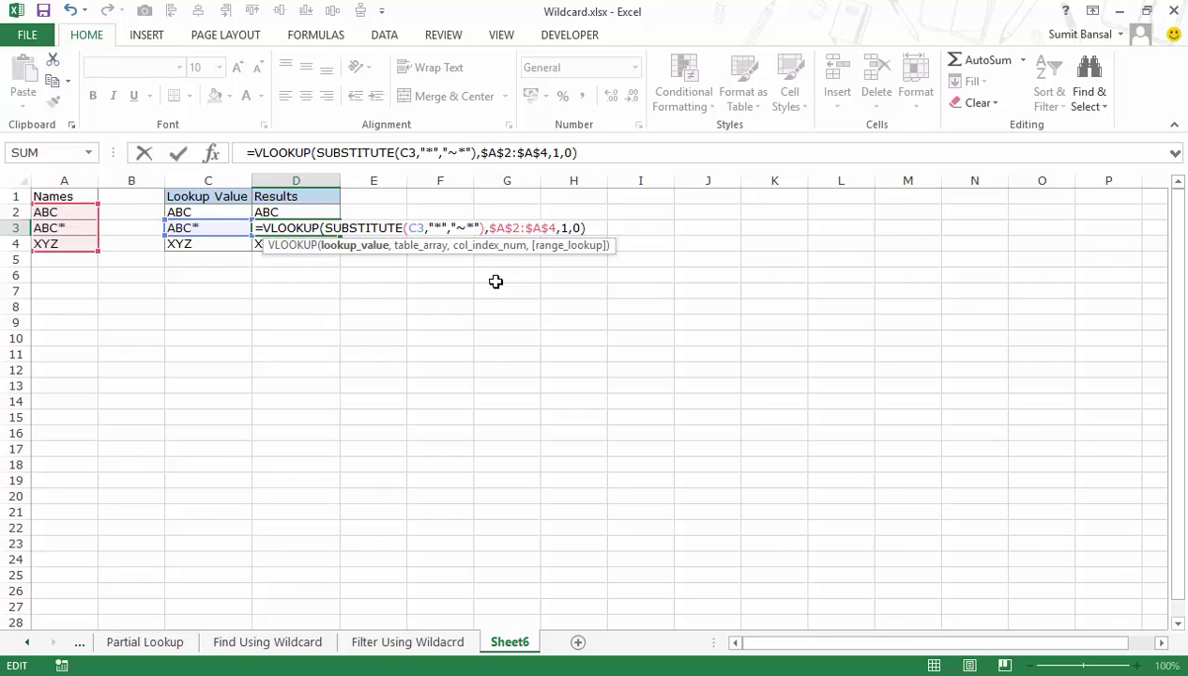
pyautogui.click(590, 228)
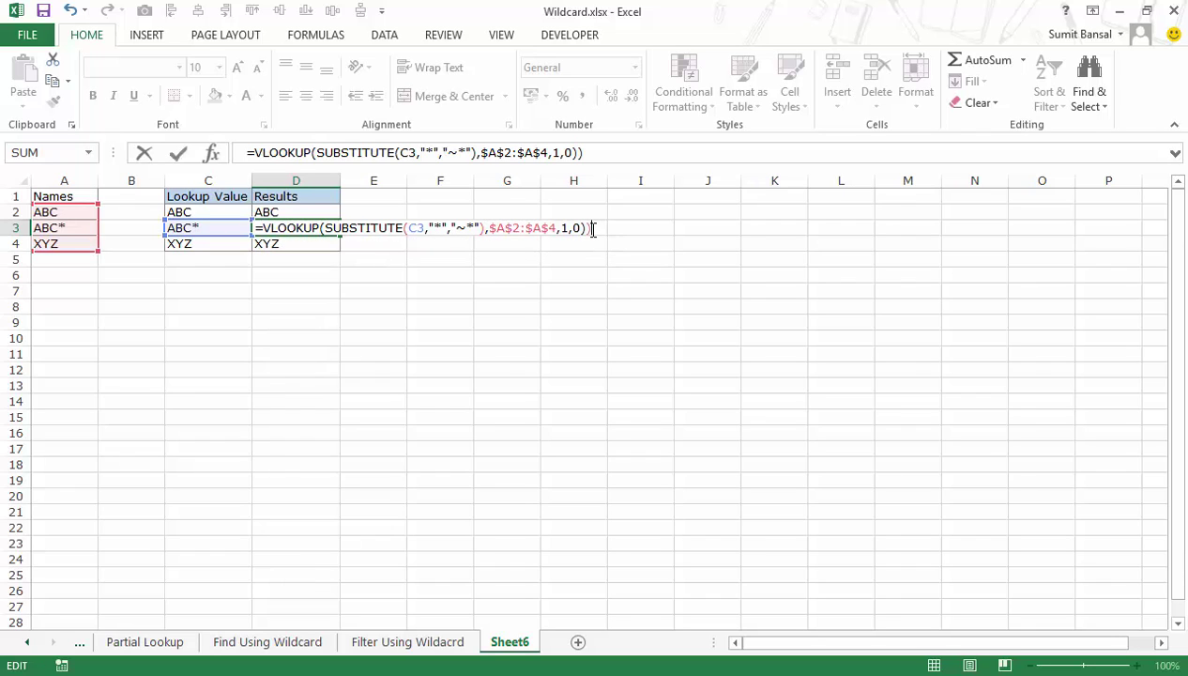
pyautogui.press('Return')
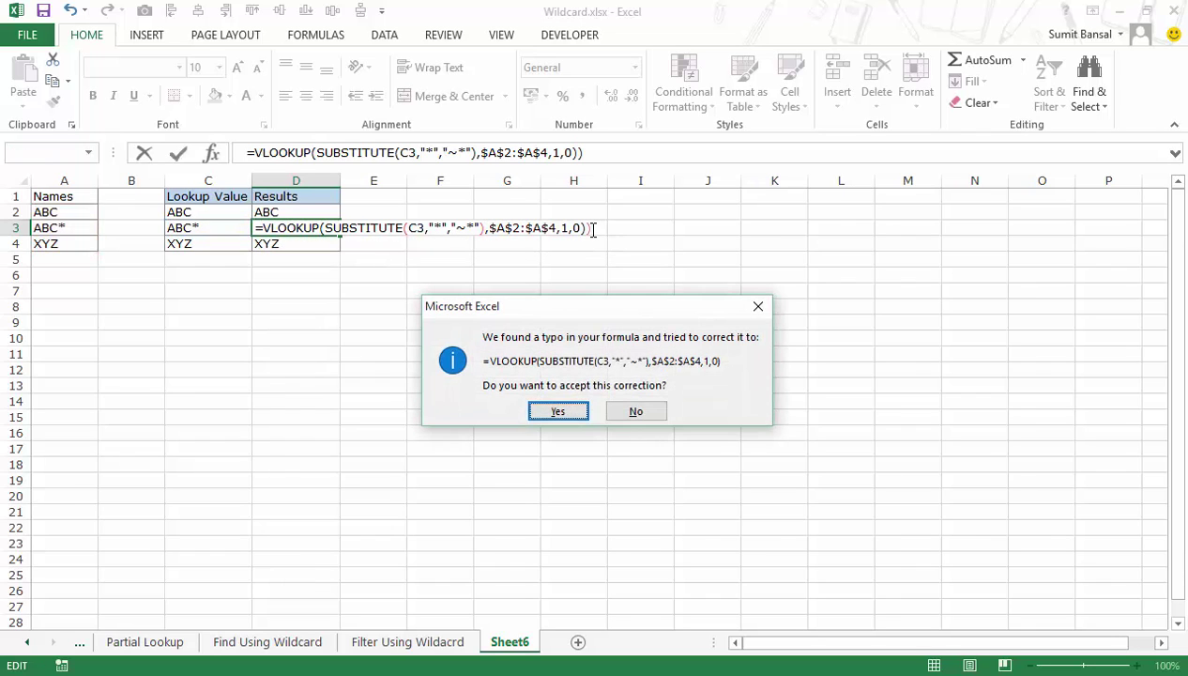
pyautogui.press('Return')
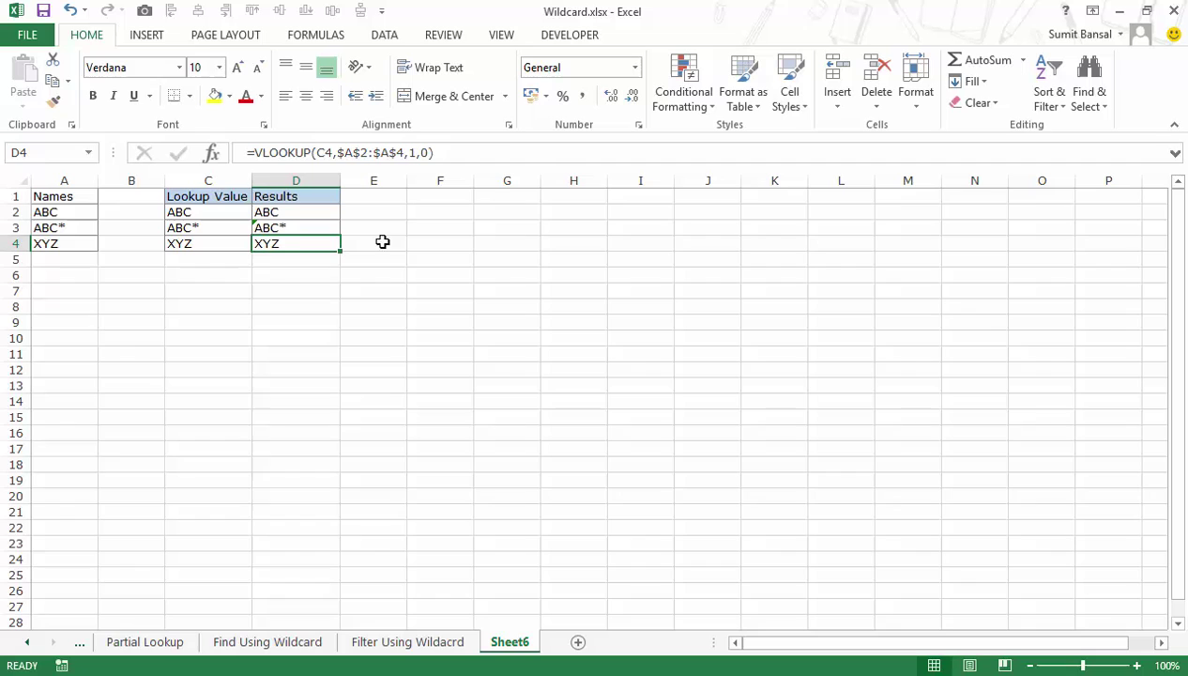
# Copy D3's SUBSTITUTE-based lookup formula to D2 and D4, and check the formulas in D2 and D3
pyautogui.click(295, 228)
pyautogui.moveTo(338, 245); pyautogui.dragTo(340, 209)
pyautogui.click(312, 215)
pyautogui.click(308, 228)
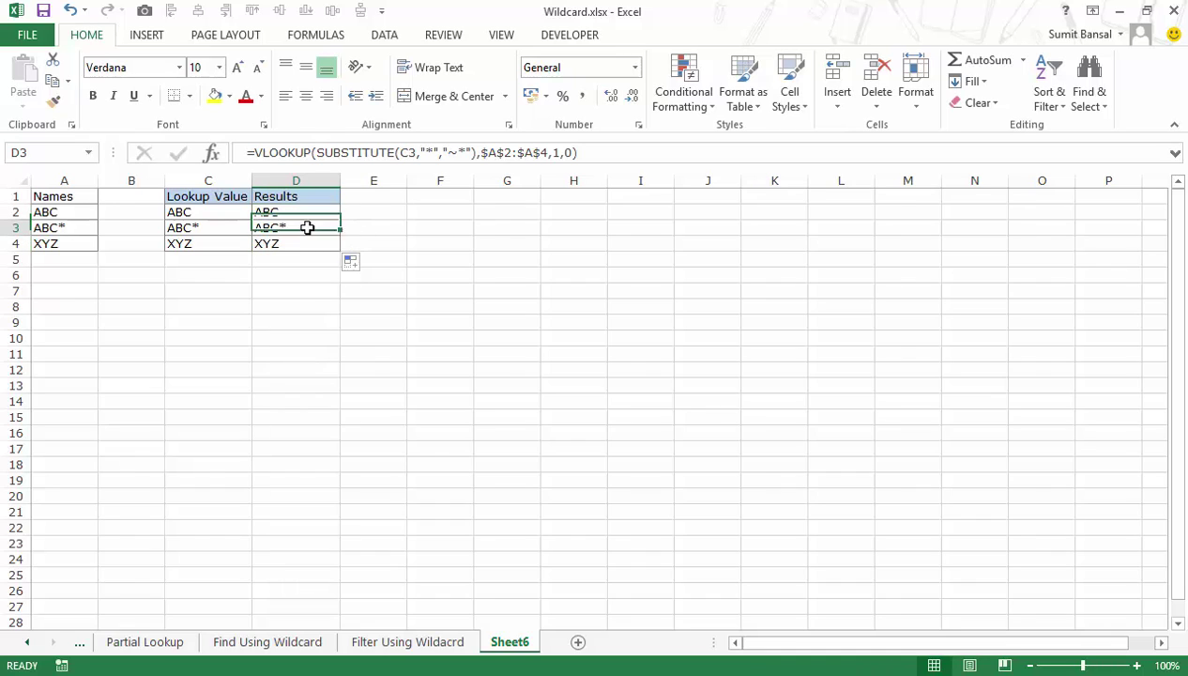